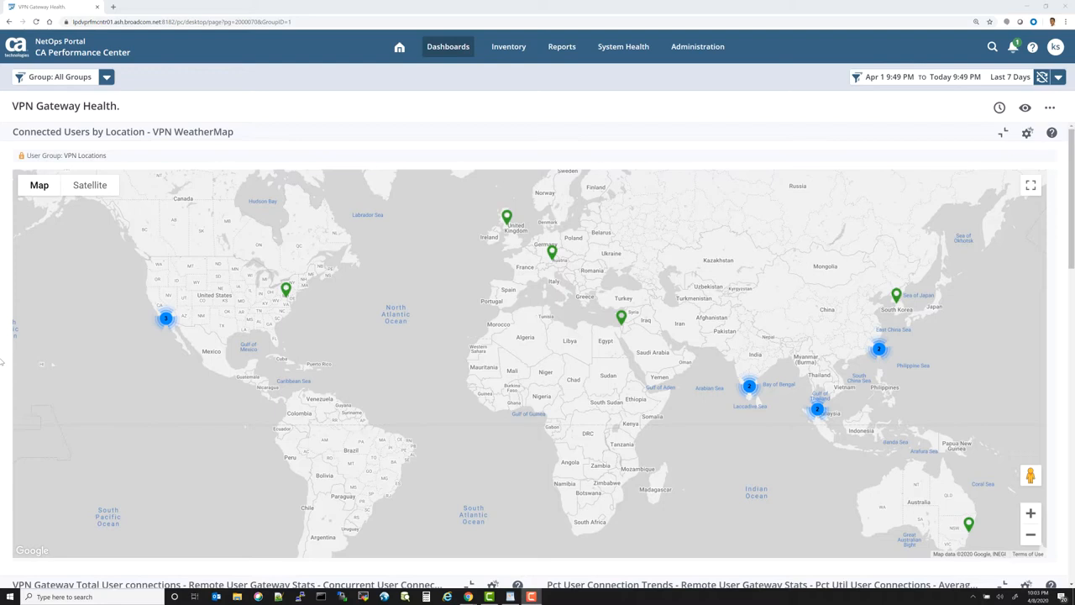
# Examine the VPN Gateway Health dashboard's location map, total user connections chart, connection trends and connected user stats.
pyautogui.scroll(-1, 3, 361)
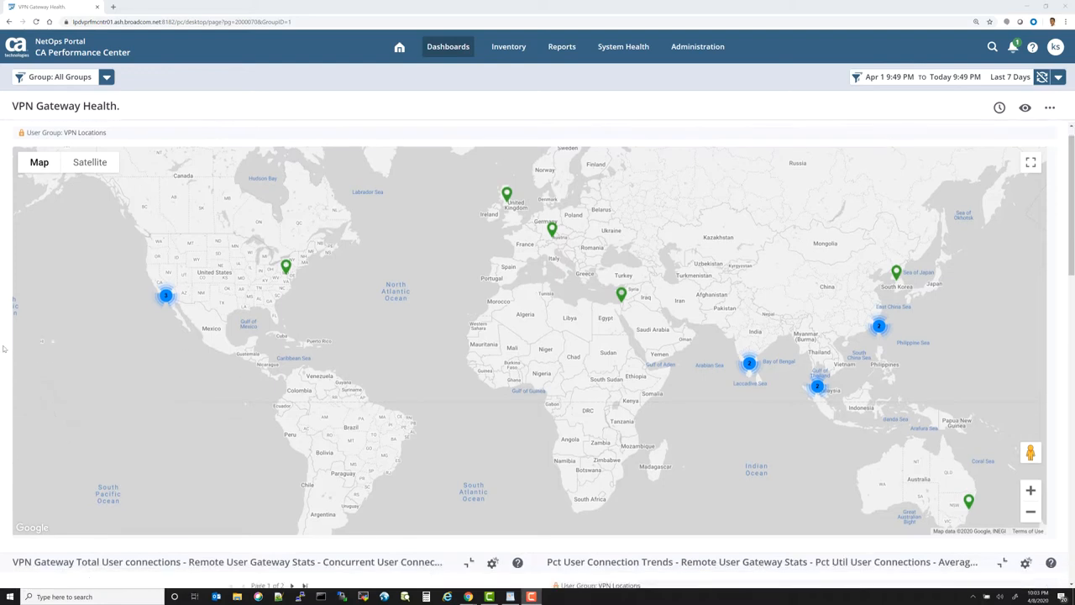
pyautogui.scroll(-3, 2, 348)
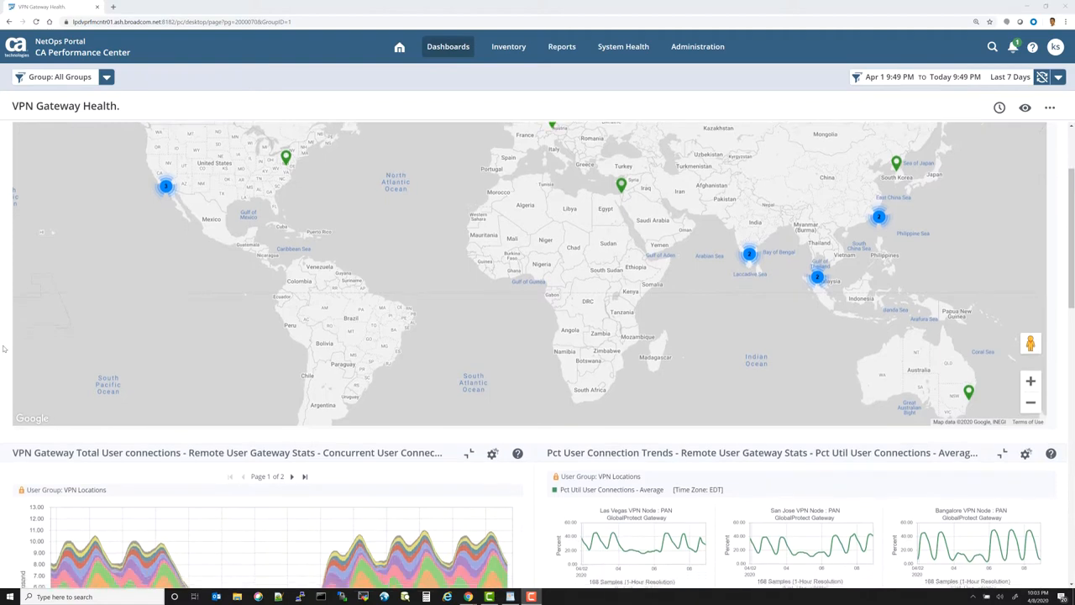
pyautogui.scroll(-3, 5, 347)
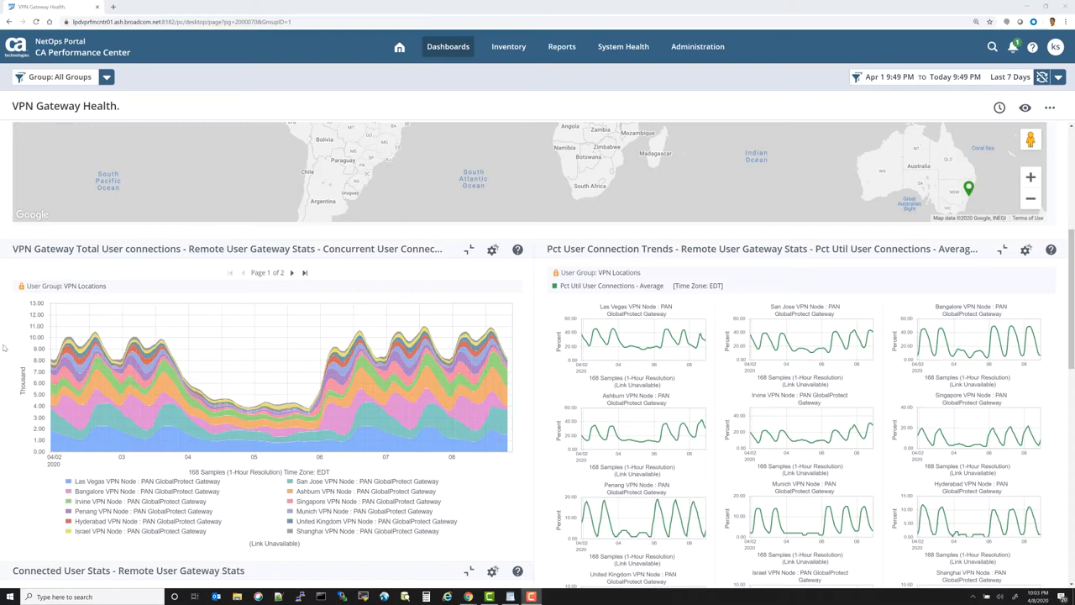
pyautogui.scroll(-1, 4, 347)
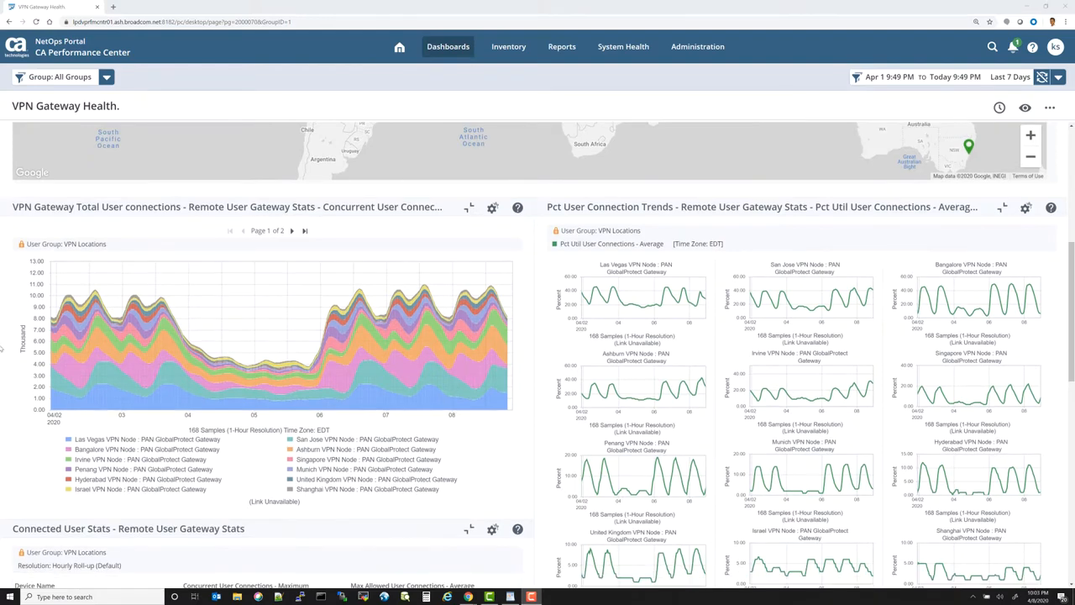
pyautogui.scroll(-1, 2, 347)
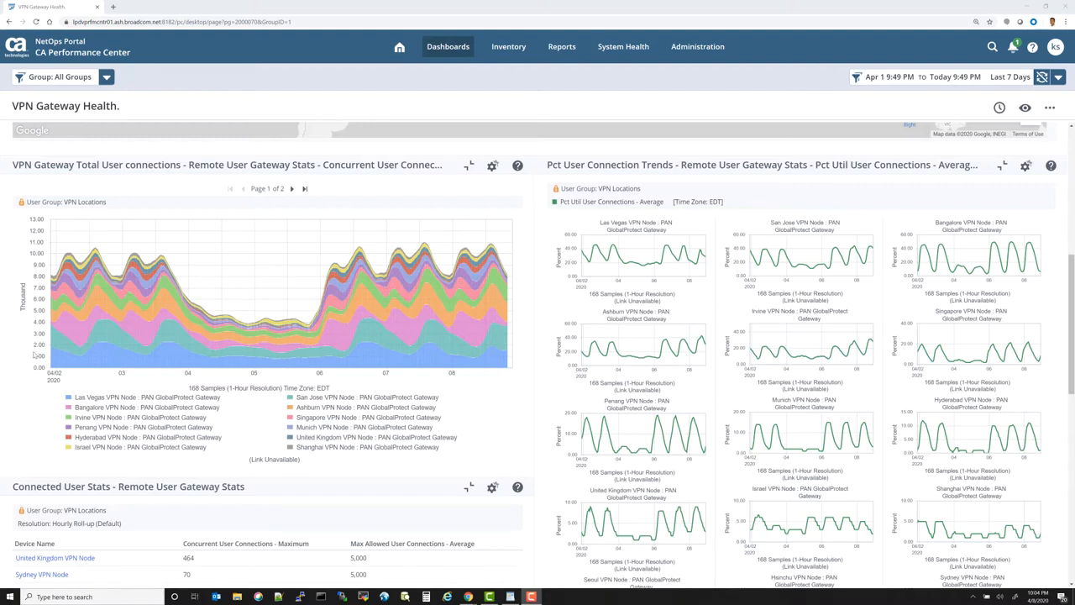
pyautogui.scroll(-1, 34, 356)
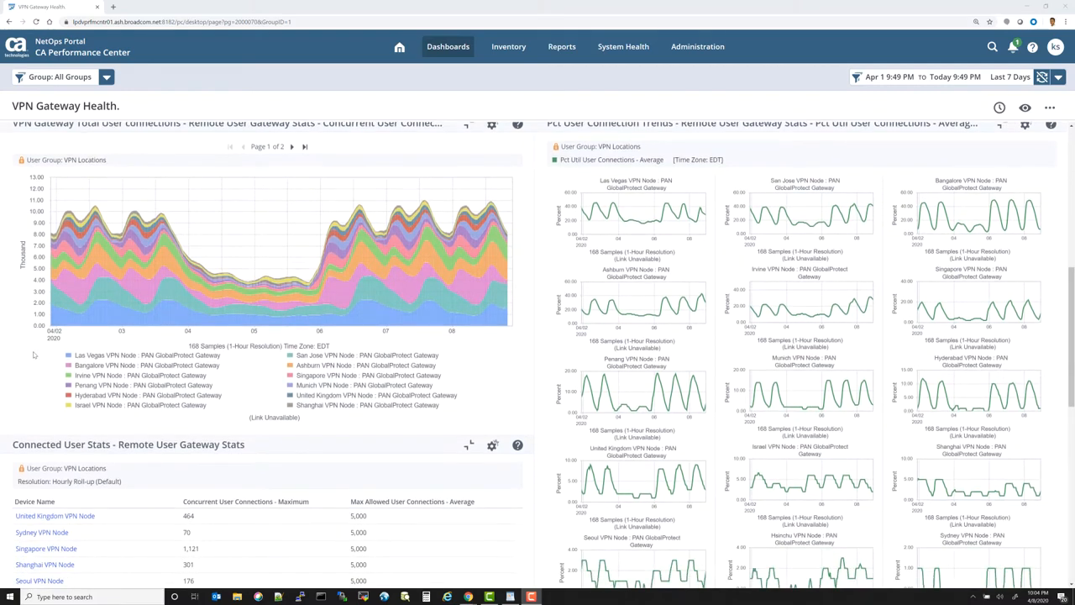
pyautogui.scroll(-1, 34, 355)
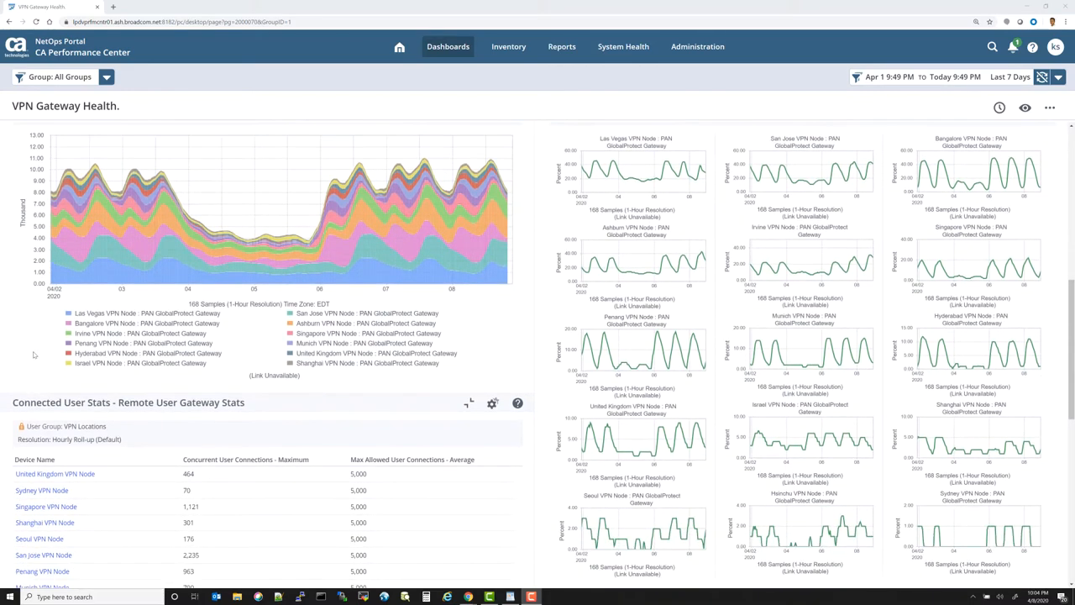
pyautogui.scroll(-2, 34, 355)
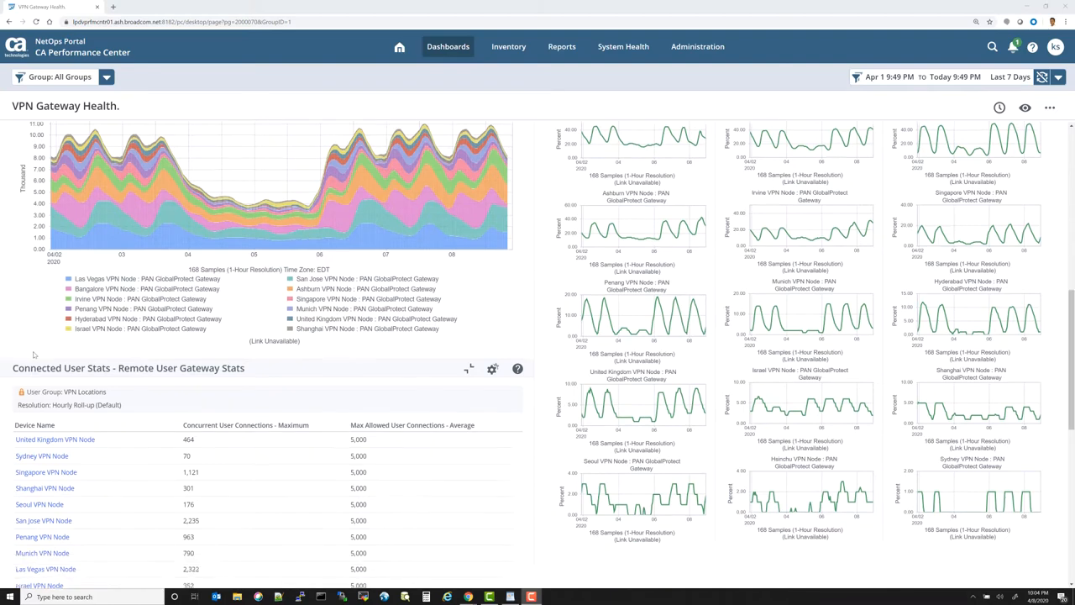
pyautogui.scroll(-3, 34, 354)
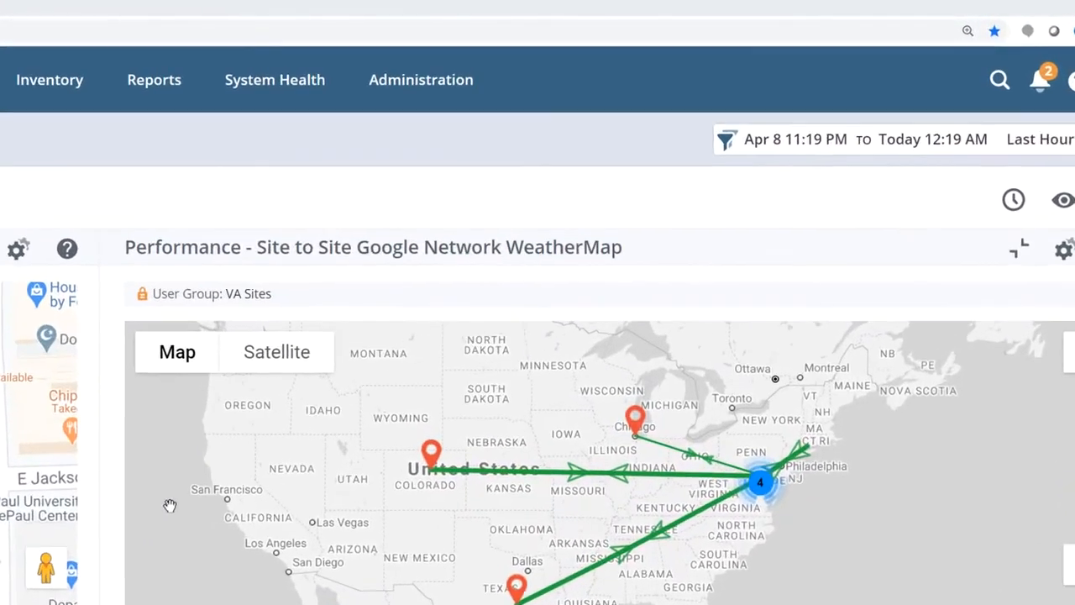
# Create a discovery profile named VPN Gateways with the IP addresses 10.84.200.118, 10.84.200.119 and 10.84.200.120.
pyautogui.click(412, 106)
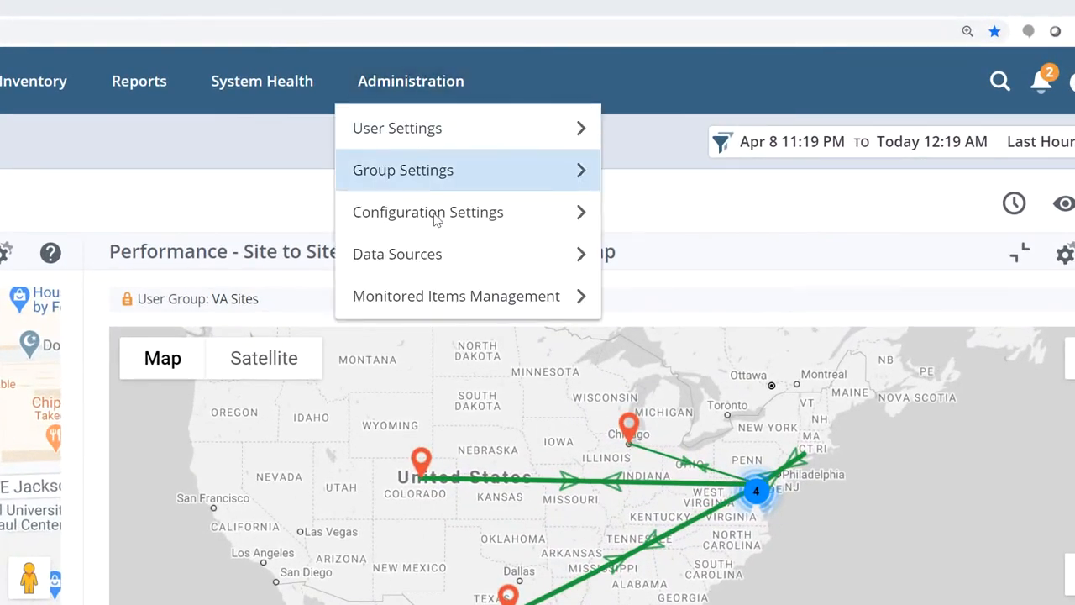
pyautogui.moveTo(429, 305)
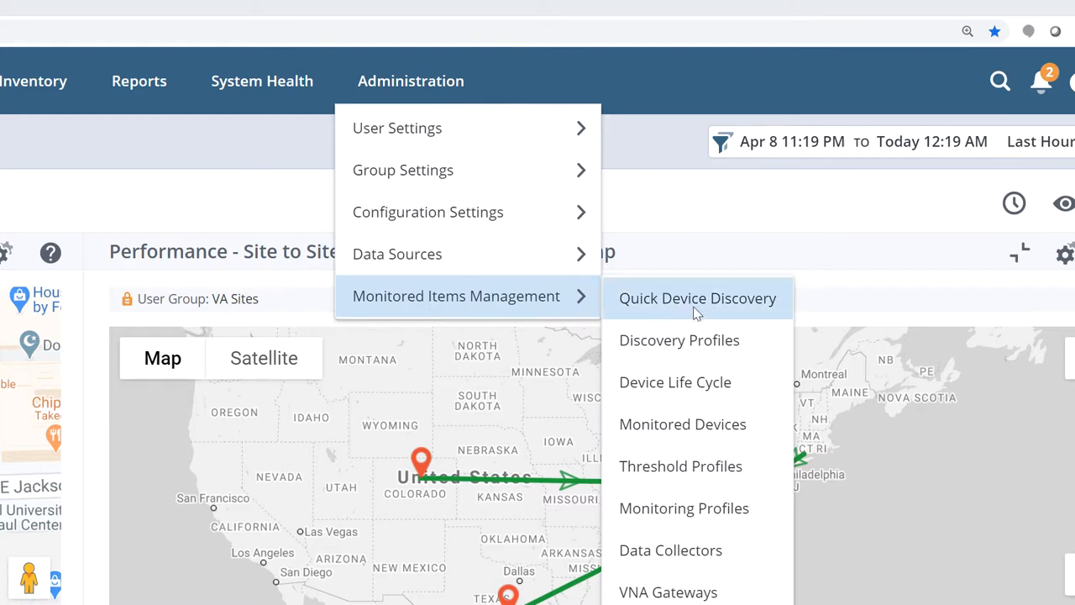
pyautogui.click(712, 340)
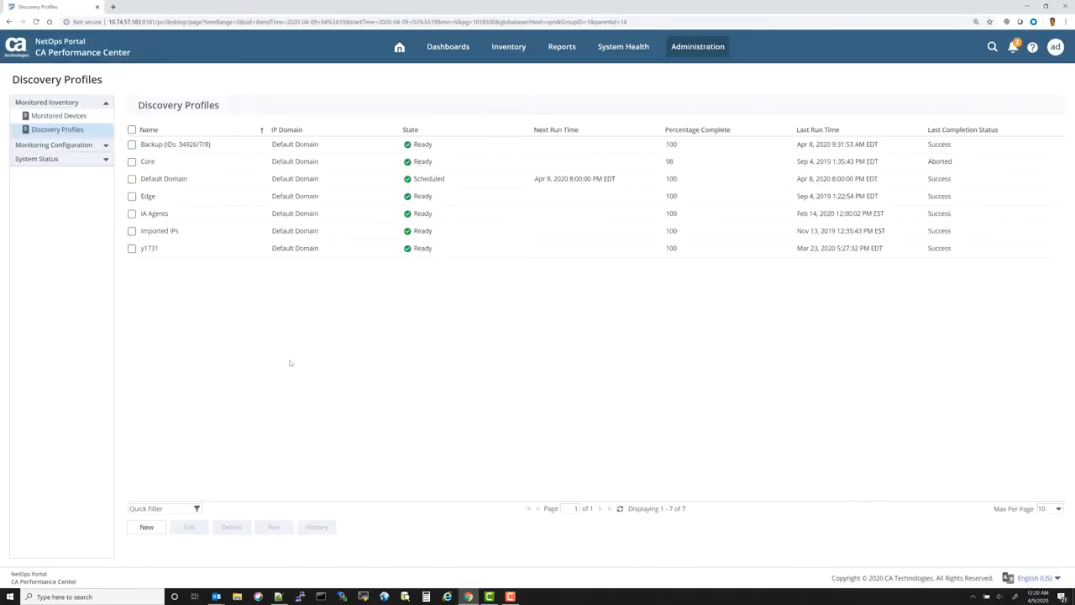
pyautogui.click(146, 527)
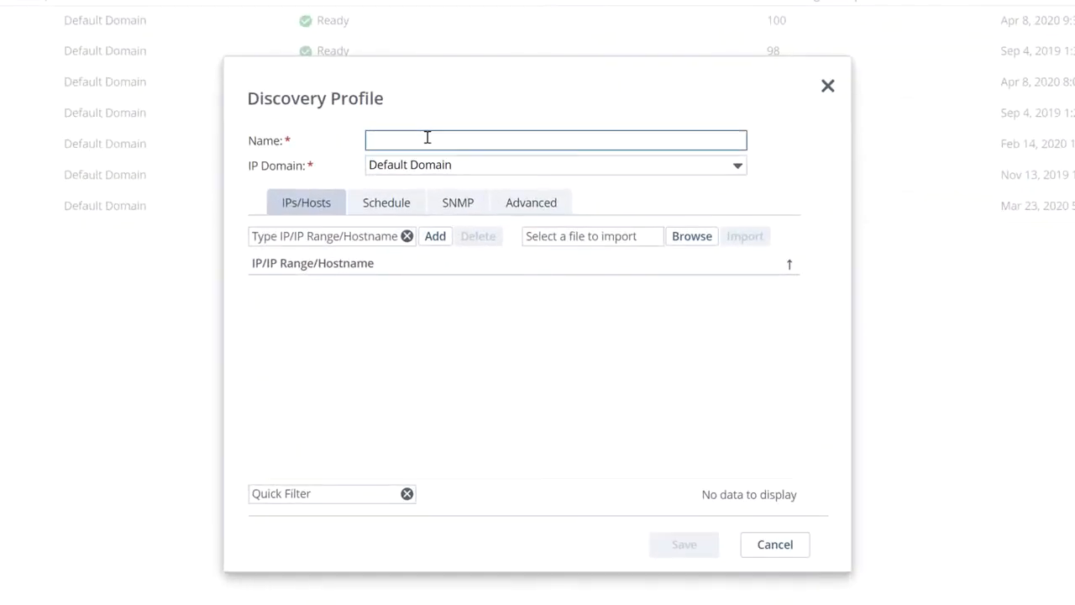
pyautogui.write('VPN Gatew')
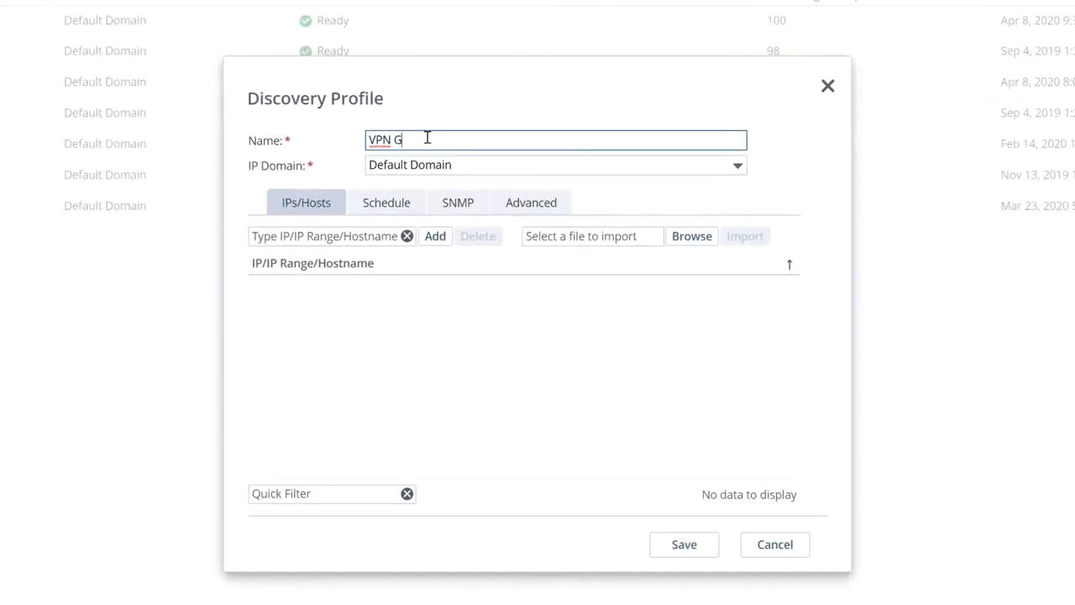
pyautogui.write('ays')
pyautogui.click(331, 234)
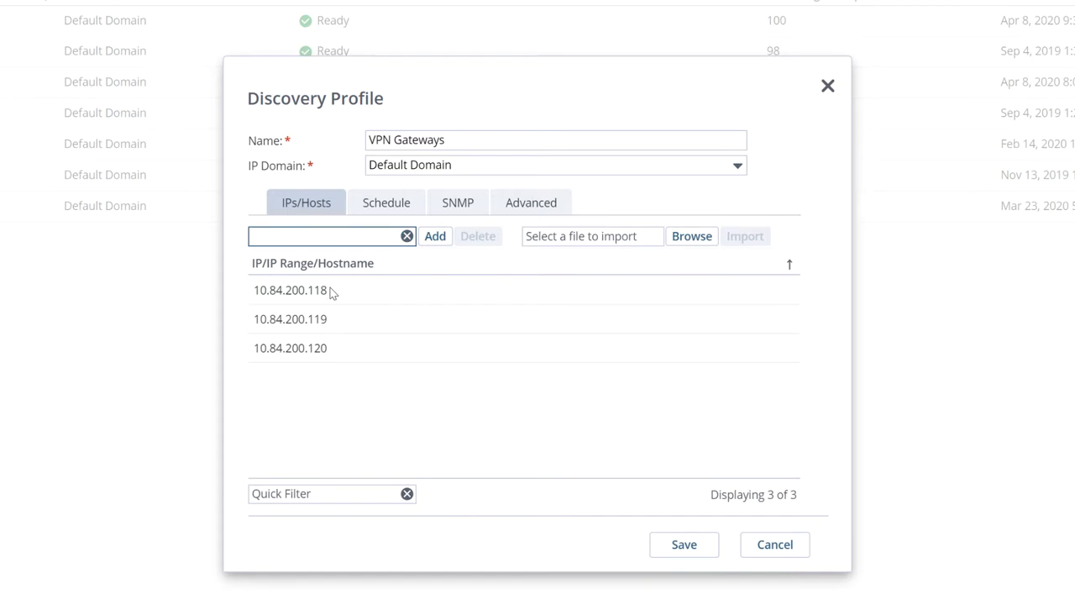
# Review the new profile's schedule, SNMP, advanced and host settings, and save the profile.
pyautogui.click(382, 209)
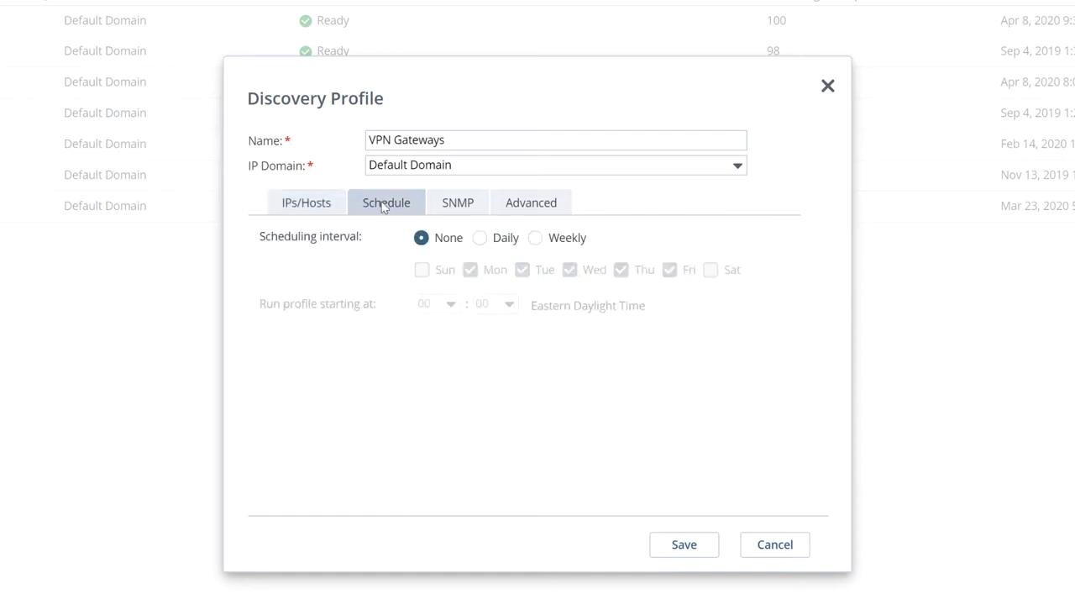
pyautogui.click(449, 202)
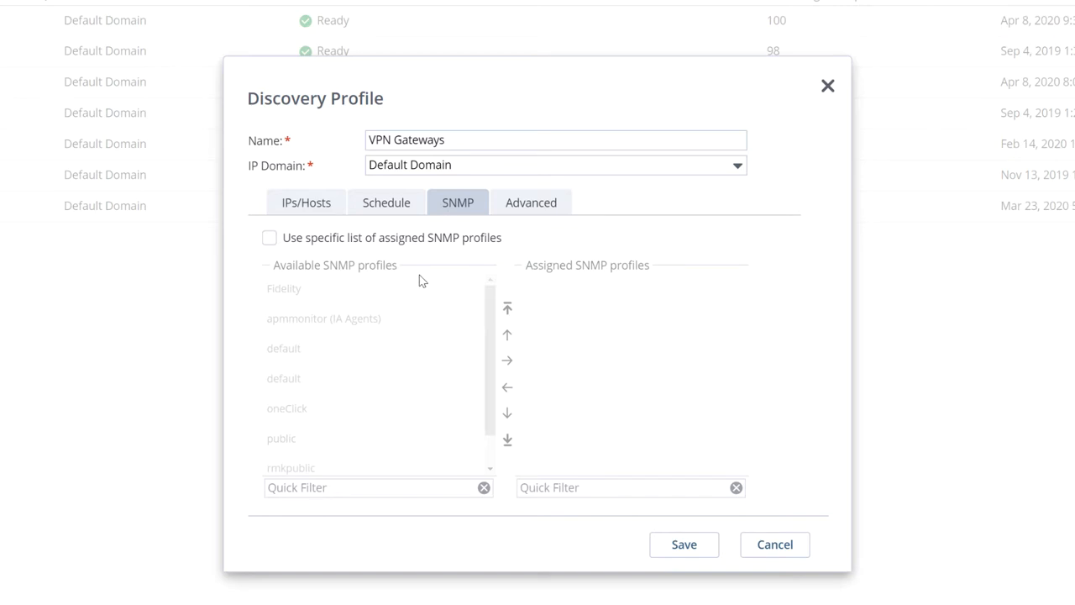
pyautogui.click(536, 211)
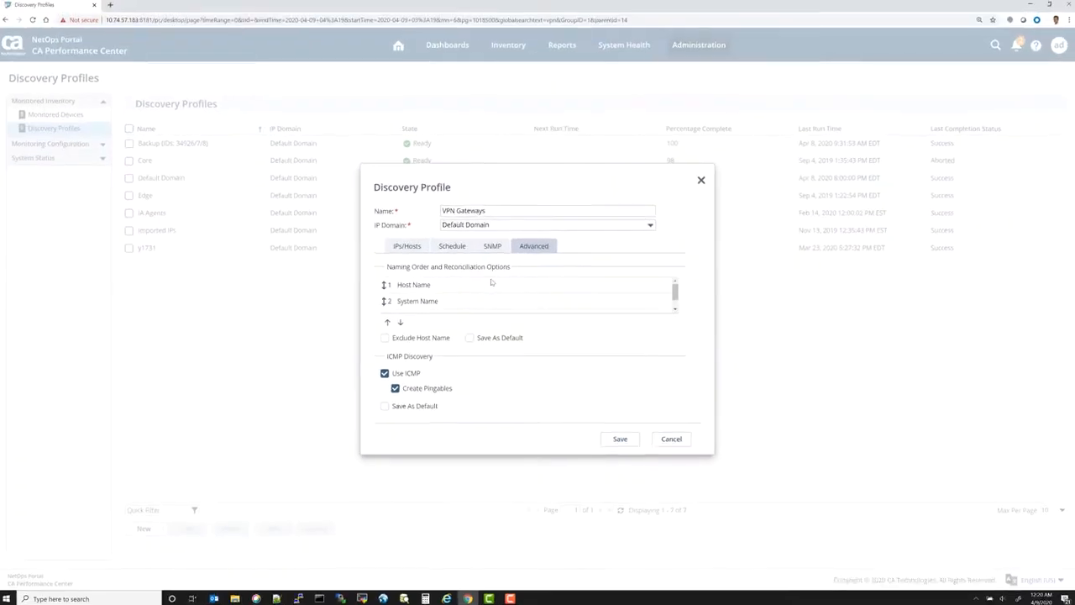
pyautogui.click(403, 245)
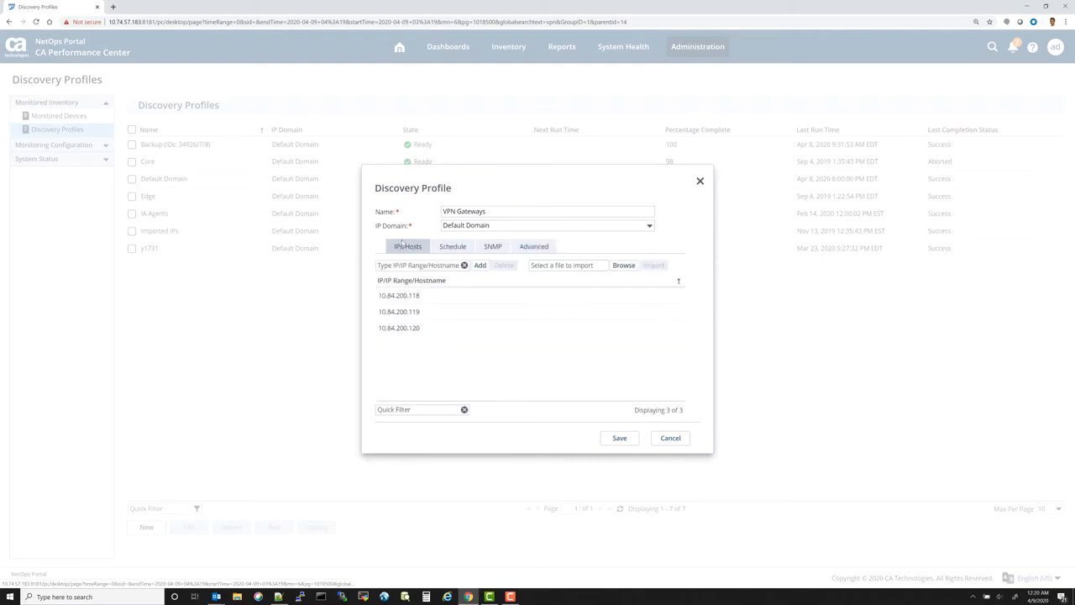
pyautogui.click(610, 439)
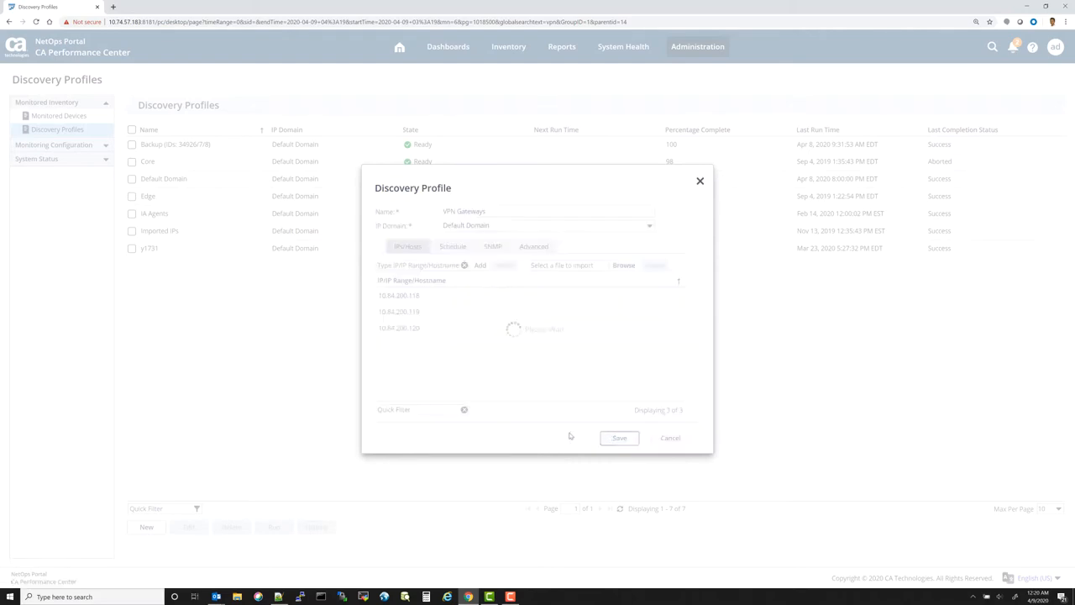
# Run the VPN Gateways discovery profile.
pyautogui.click(132, 248)
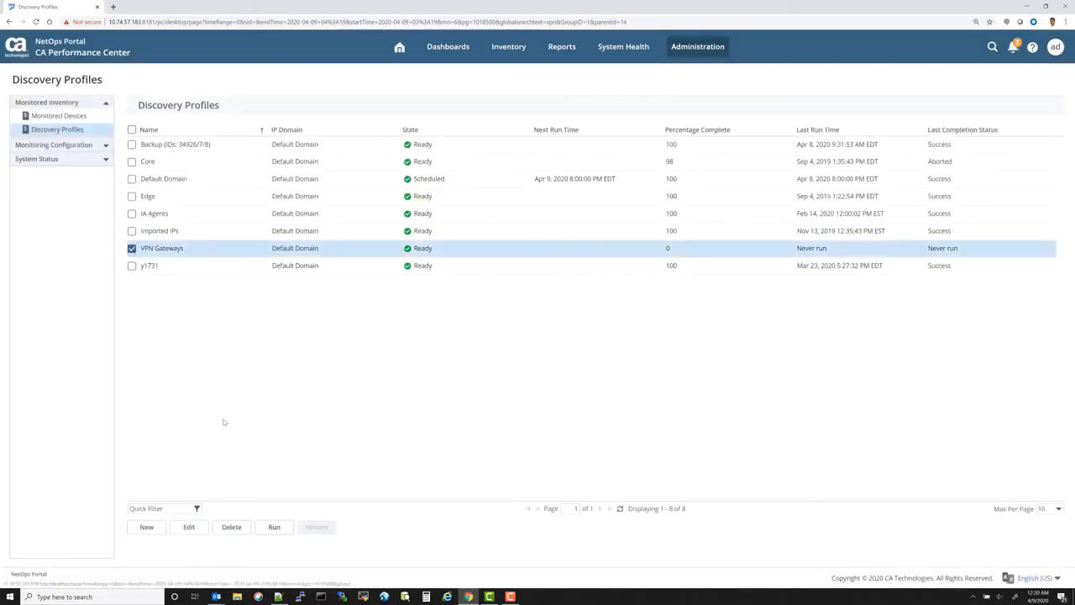
pyautogui.click(274, 526)
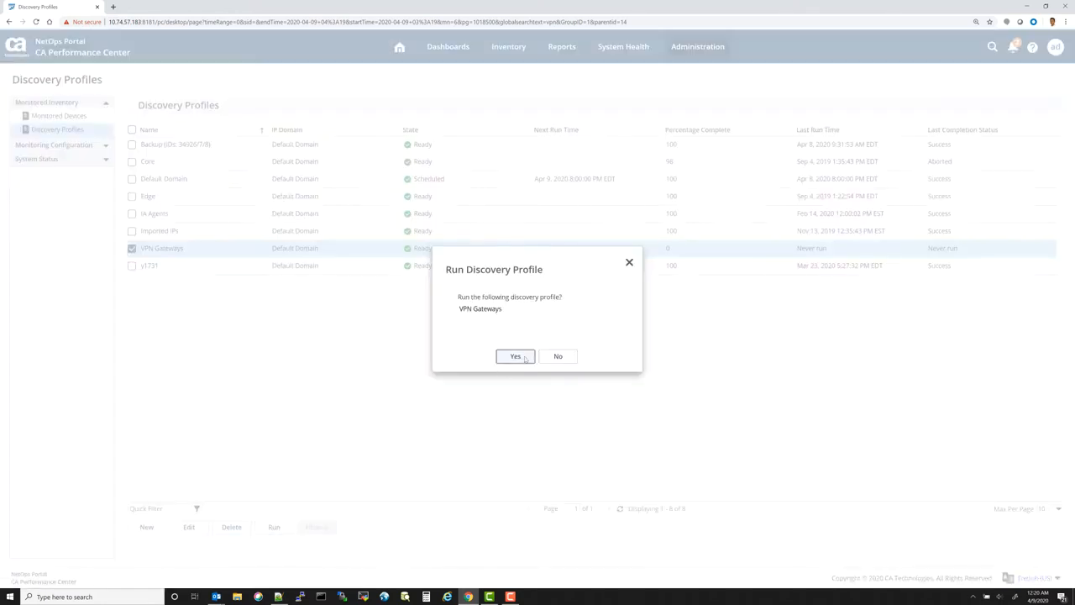
pyautogui.click(524, 359)
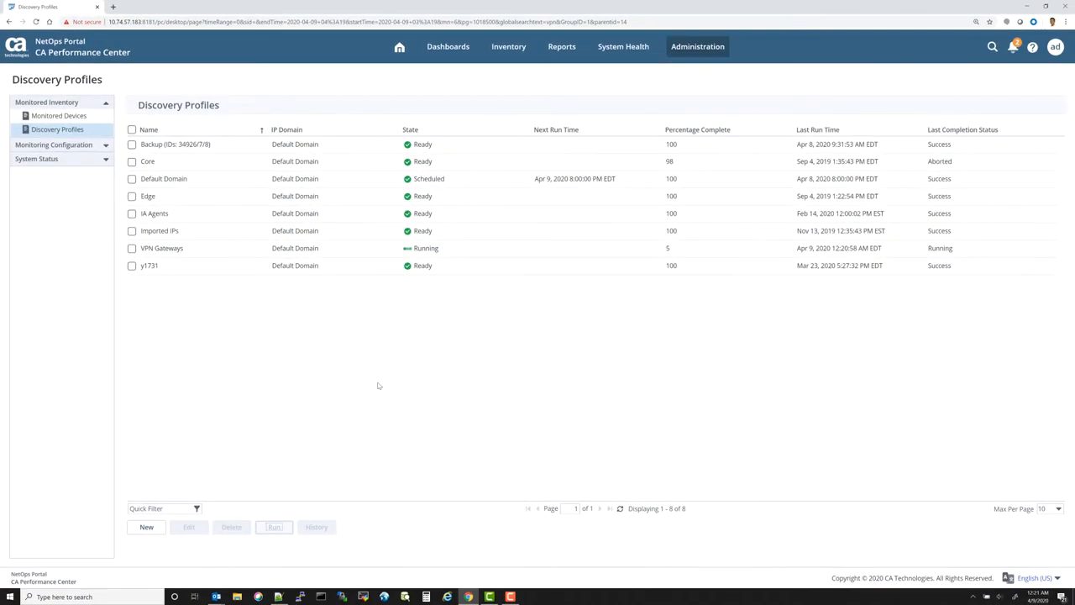
# Refresh the discovery profiles and examine the VPN Gateways discovery history for new manageable devices and the run's start and end times.
pyautogui.click(620, 509)
pyautogui.click(131, 249)
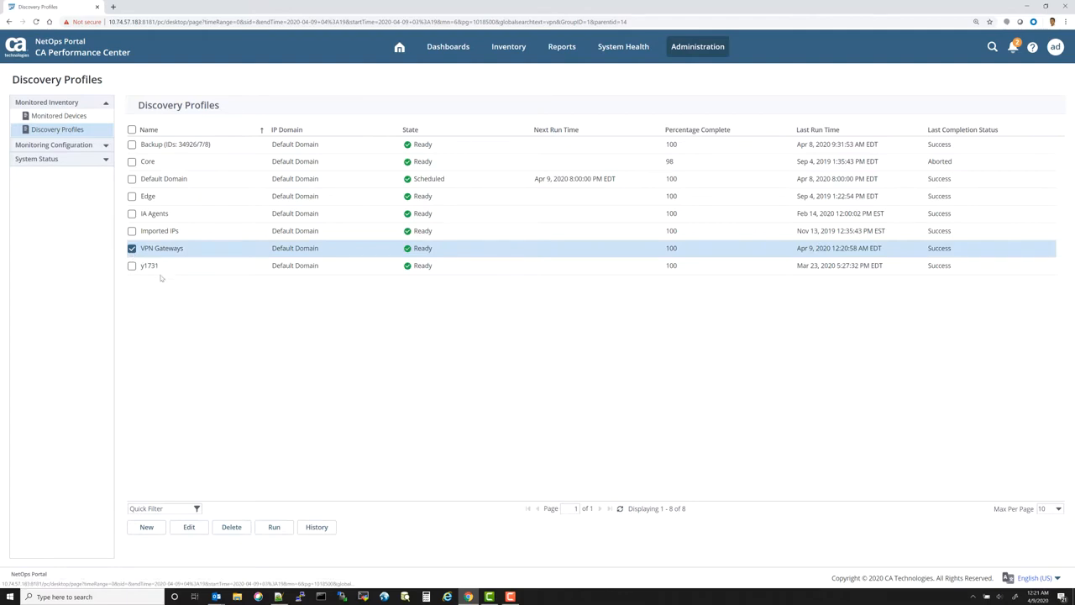
pyautogui.click(316, 527)
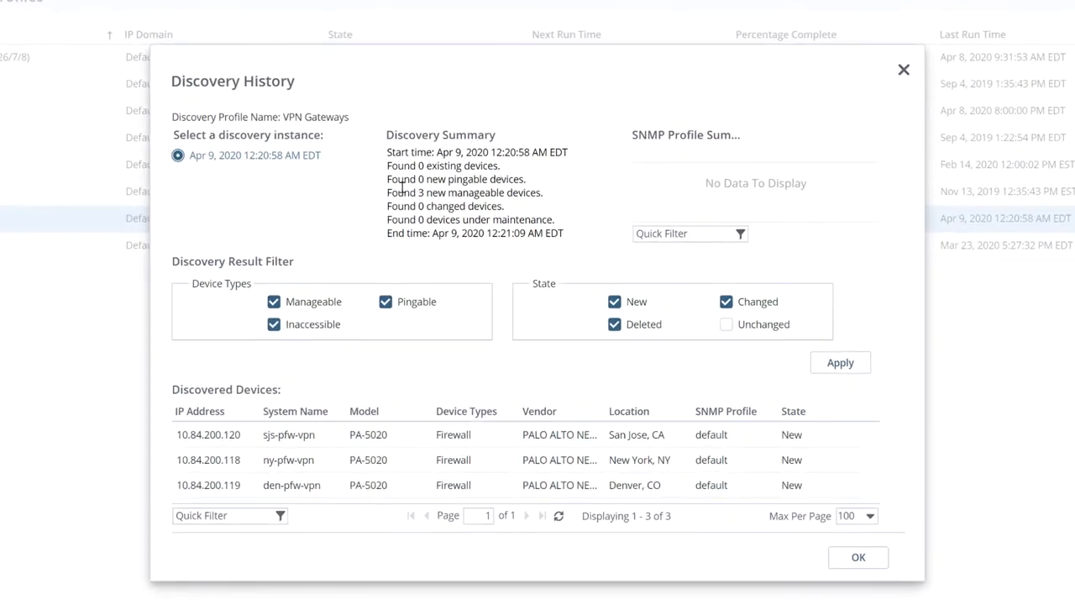
pyautogui.moveTo(386, 193); pyautogui.dragTo(547, 192)
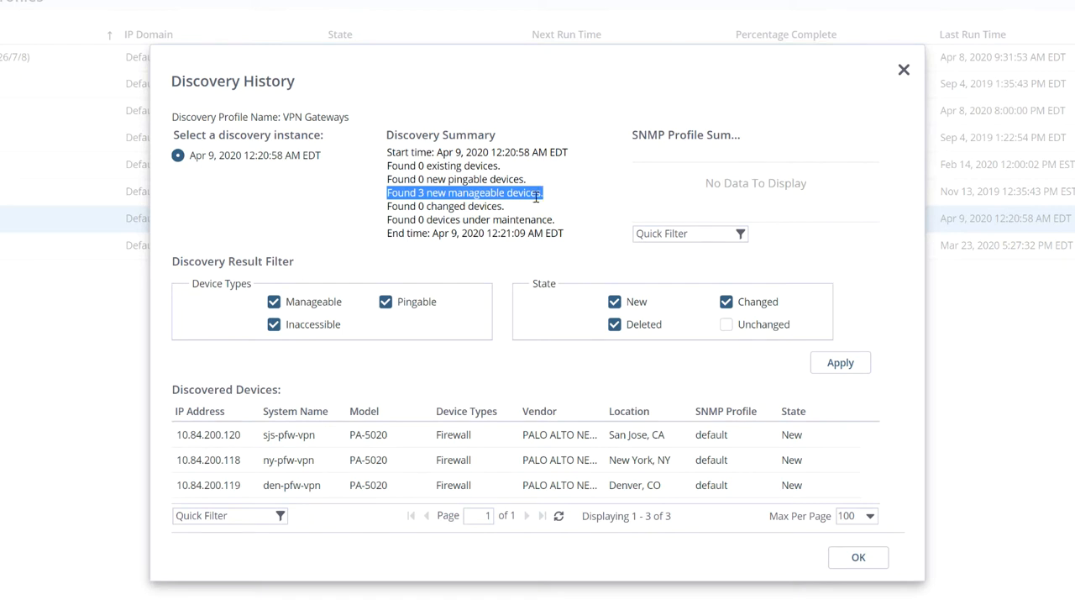
pyautogui.moveTo(387, 152); pyautogui.dragTo(566, 152)
pyautogui.moveTo(387, 233); pyautogui.dragTo(570, 234)
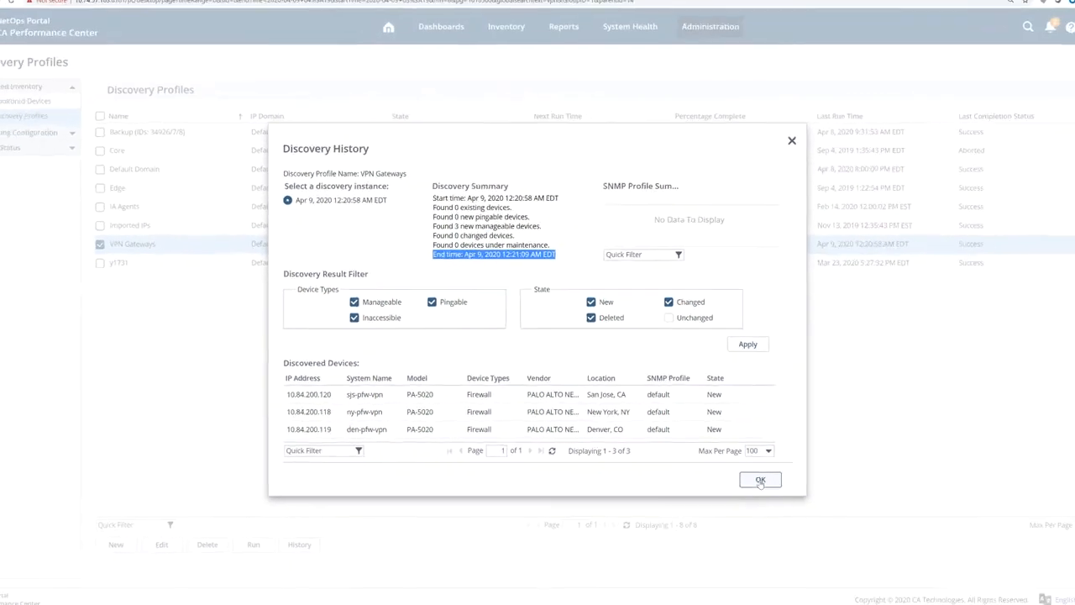
pyautogui.click(760, 481)
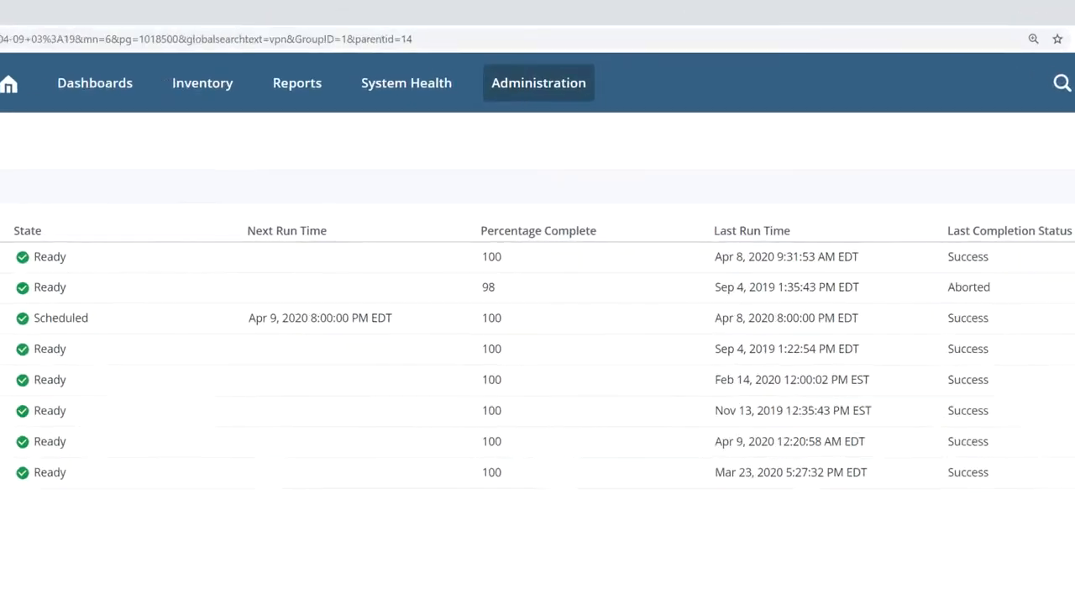
# Add a custom group named VPN Gateways under Collections in the group settings, keeping the children of managed items included.
pyautogui.click(502, 100)
pyautogui.moveTo(493, 184)
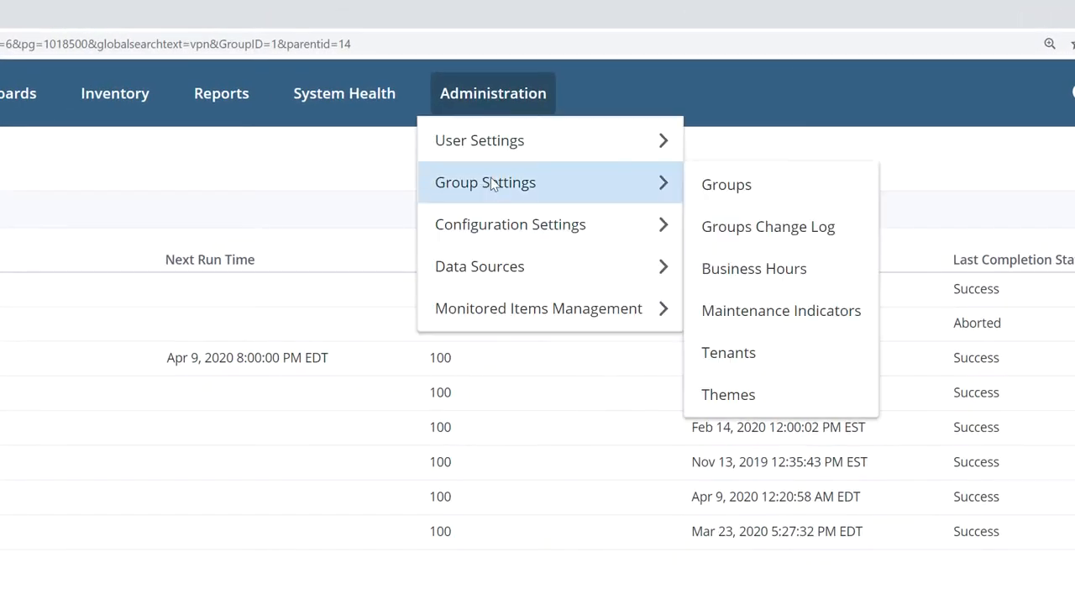
pyautogui.click(768, 185)
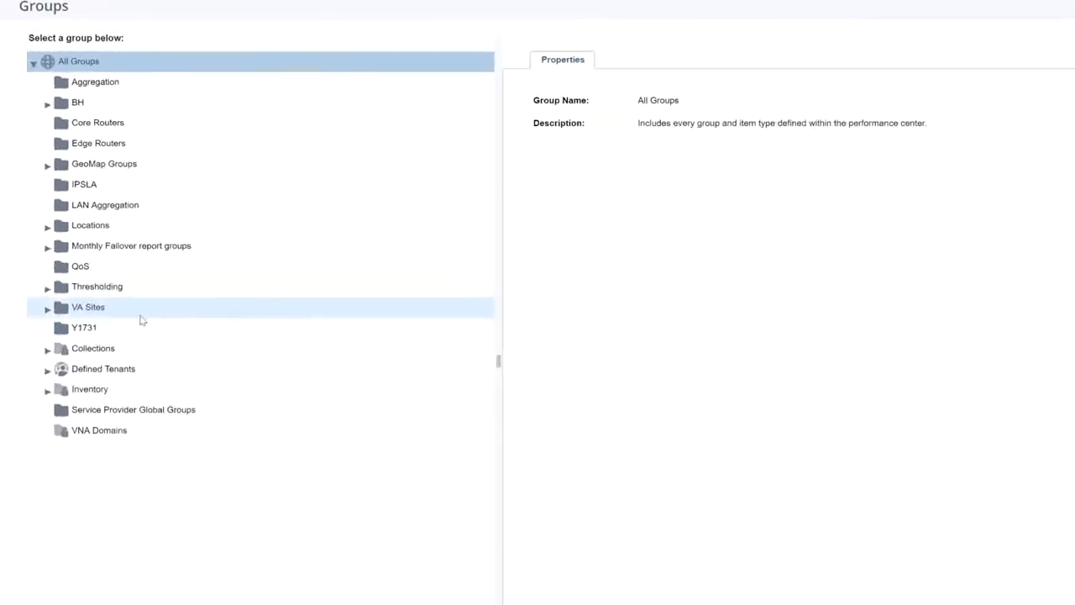
pyautogui.click(47, 348)
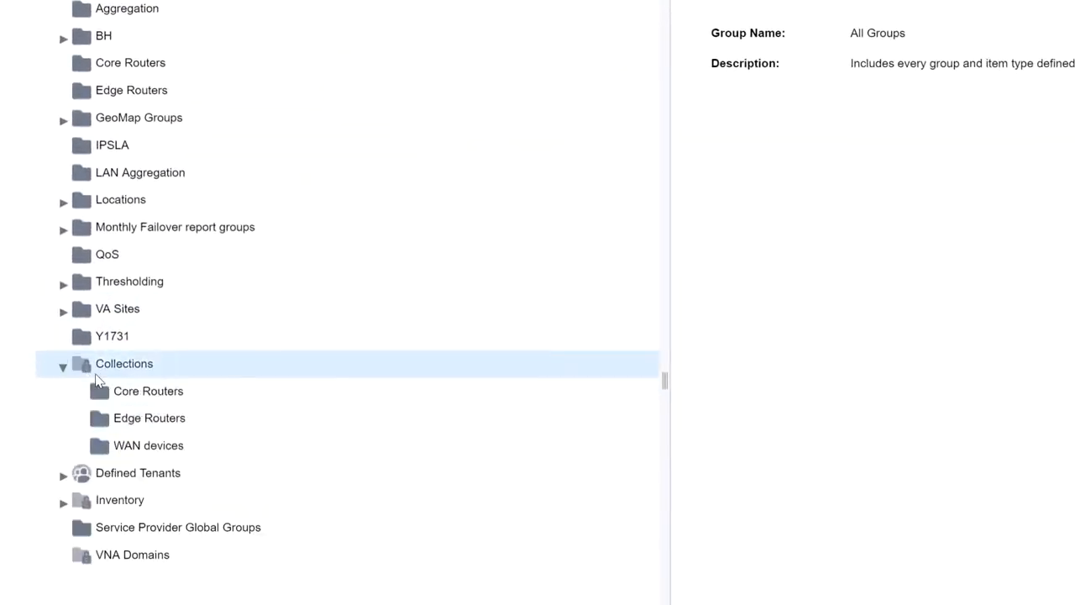
pyautogui.click(99, 370)
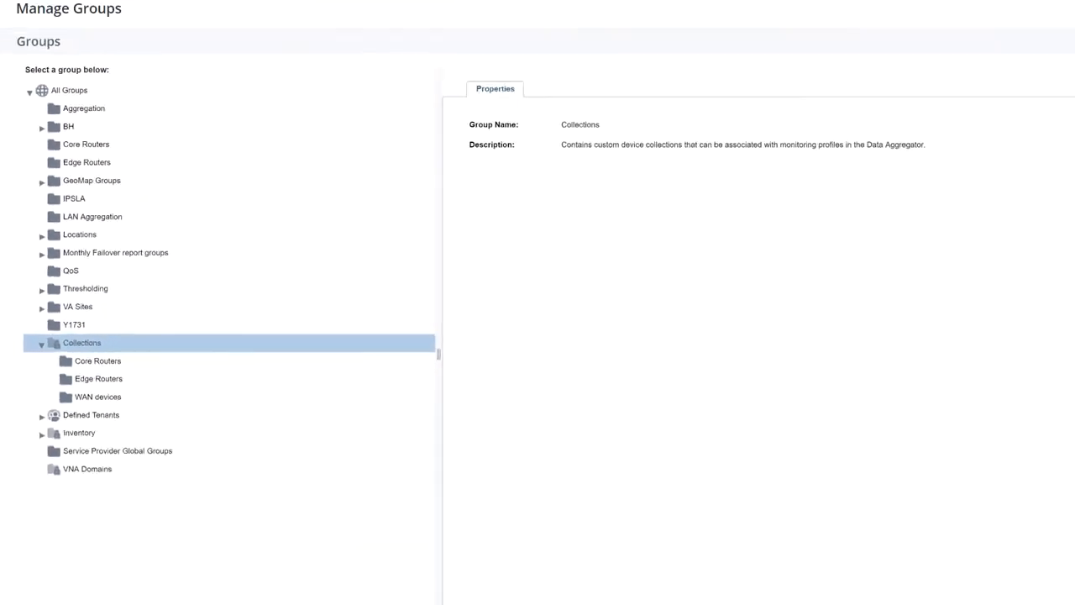
pyautogui.click(63, 604)
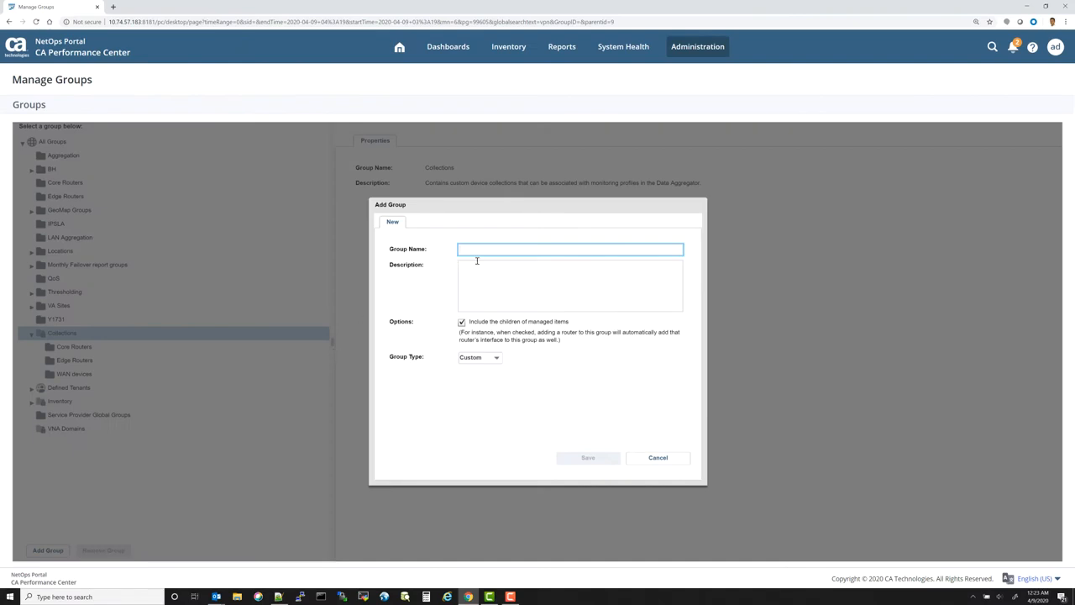
pyautogui.write('VPN Gate')
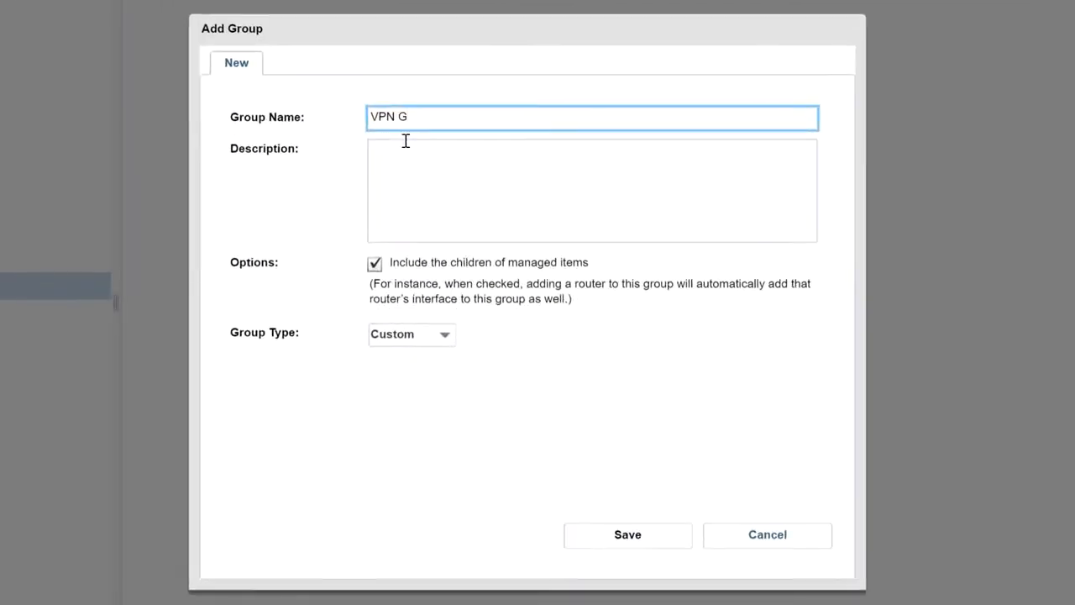
pyautogui.write('ways')
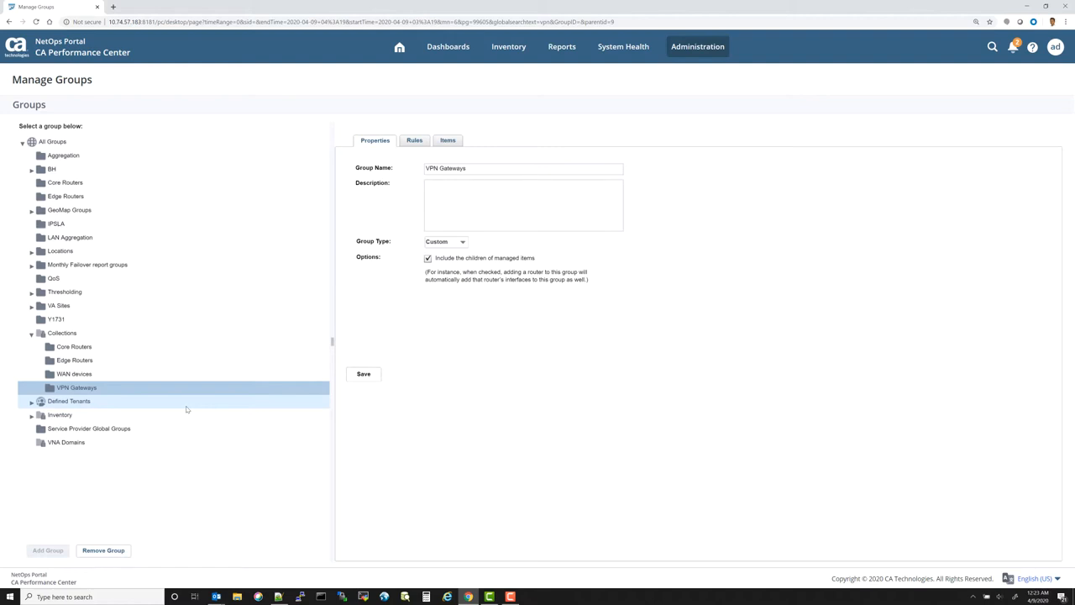
# Start a new rule for the VPN Gateways group that adds Devices.
pyautogui.click(447, 140)
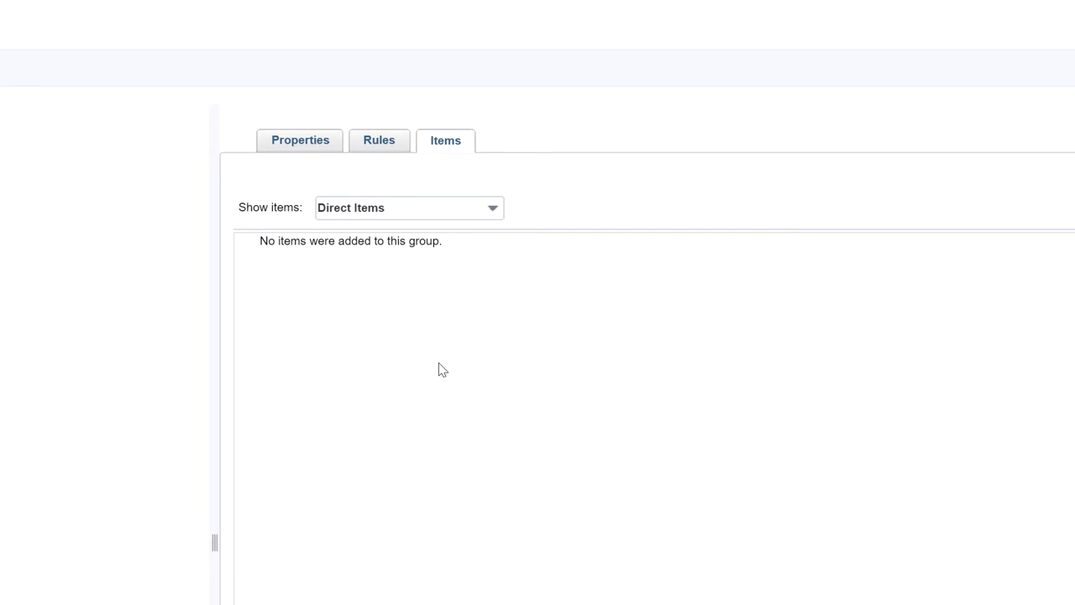
pyautogui.click(379, 142)
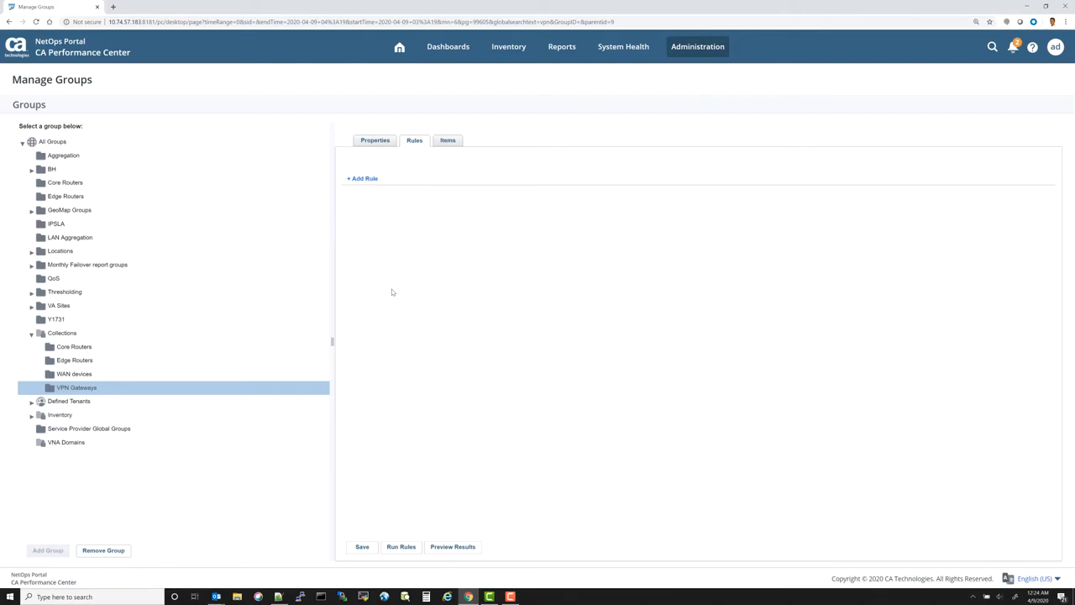
pyautogui.click(362, 178)
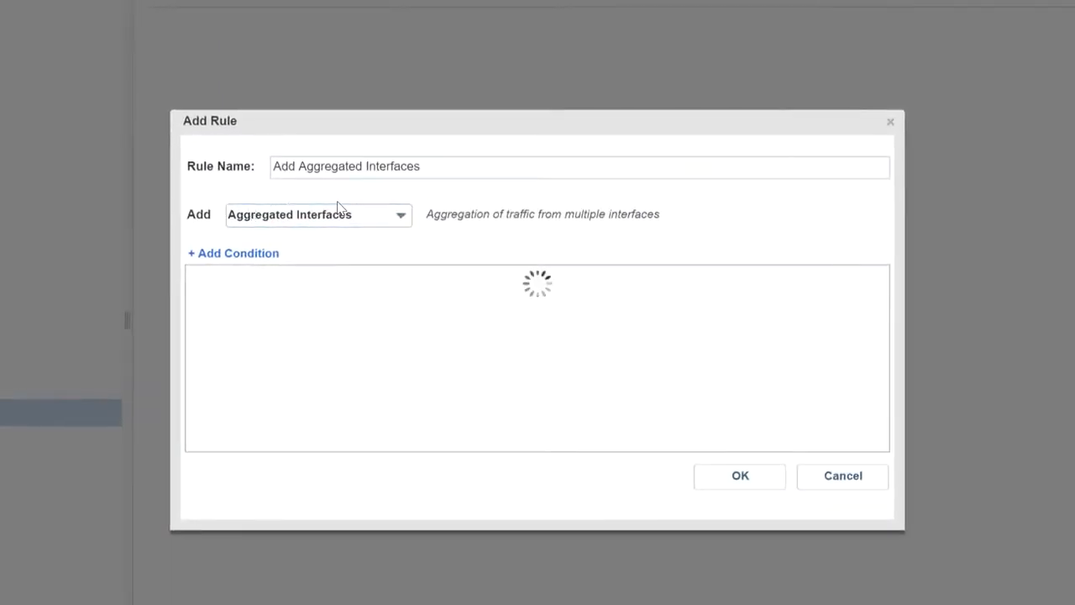
pyautogui.click(395, 213)
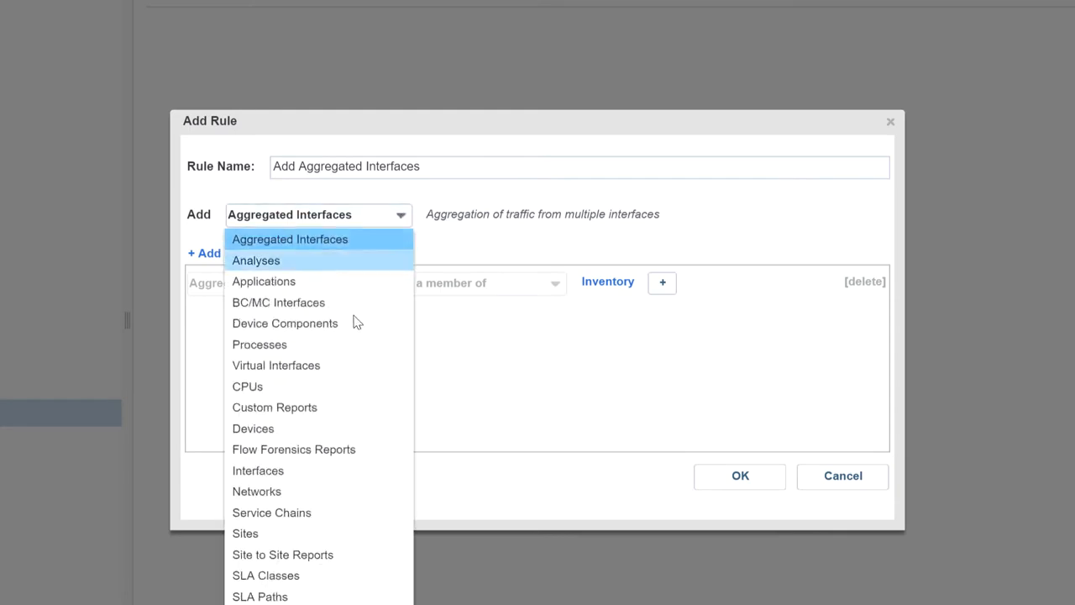
pyautogui.click(288, 433)
pyautogui.click(456, 364)
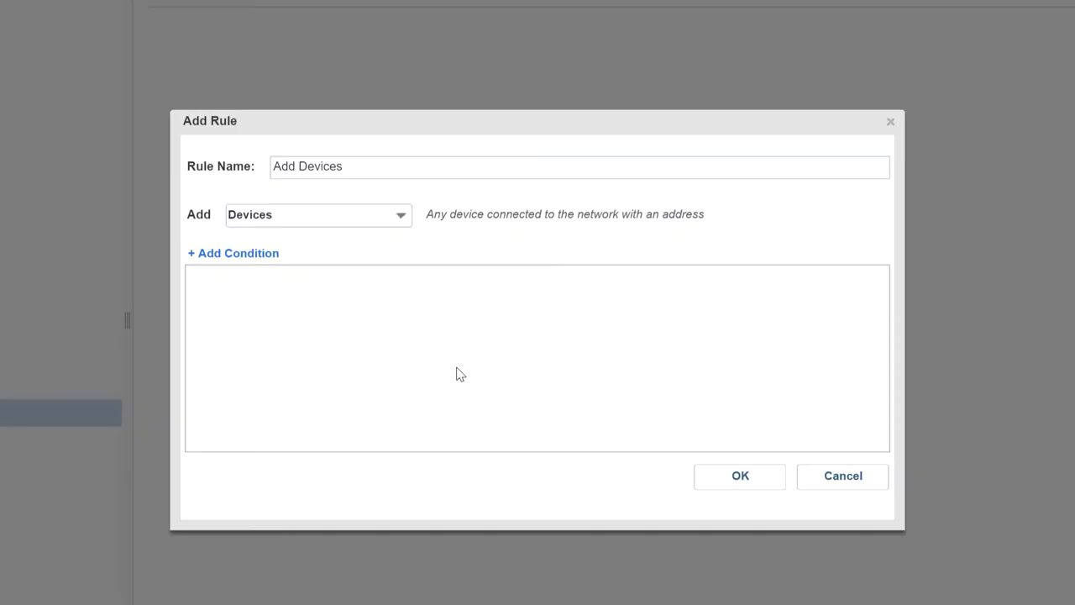
# Add a rule condition requiring Device Name is like "-pfw-vpn", and confirm the rule.
pyautogui.click(243, 254)
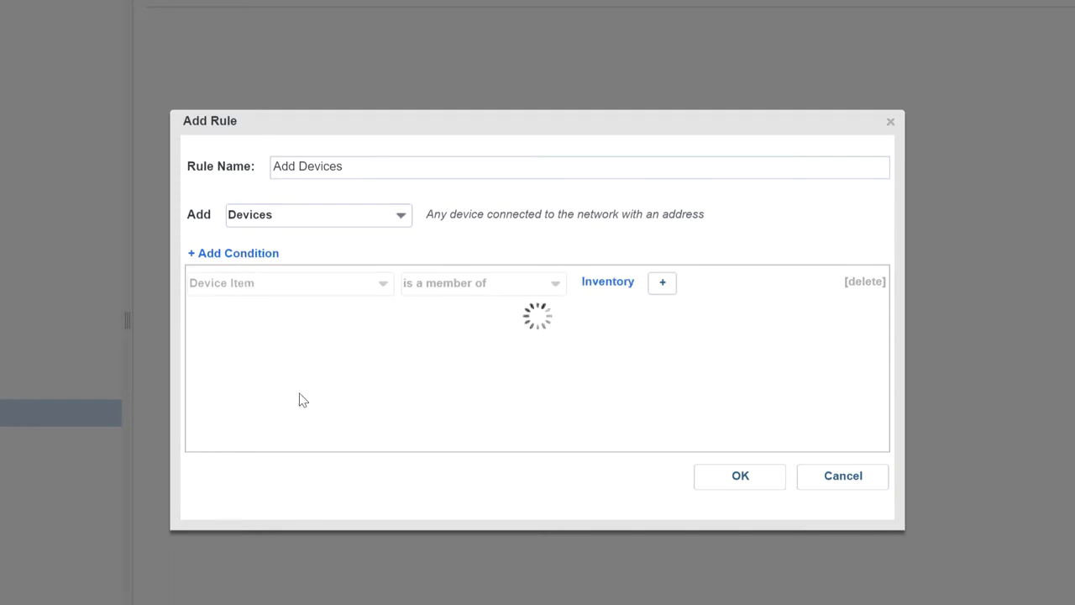
pyautogui.click(382, 319)
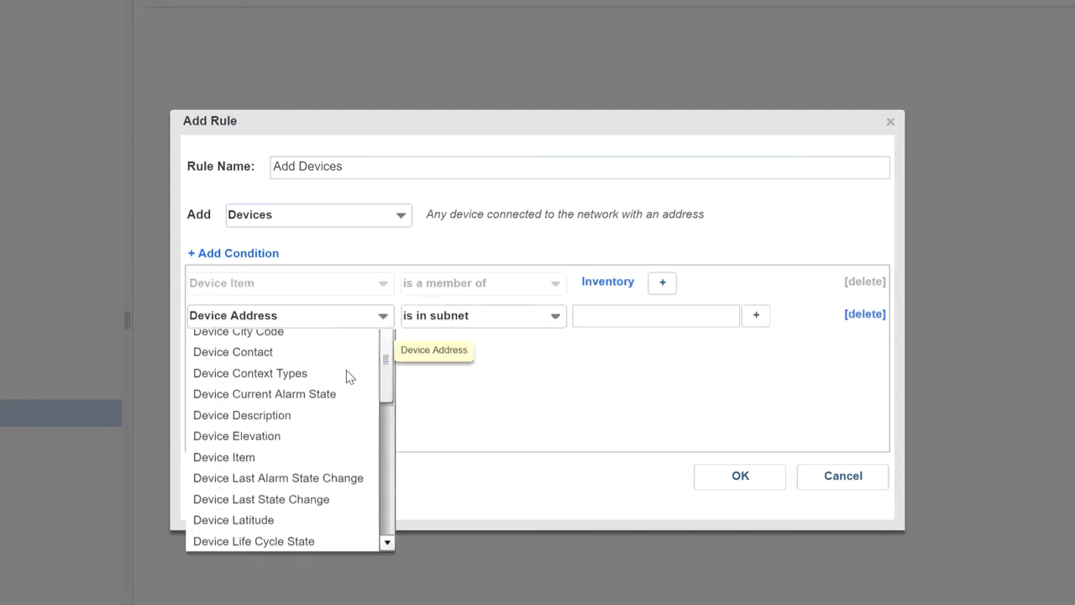
pyautogui.scroll(-2, 321, 445)
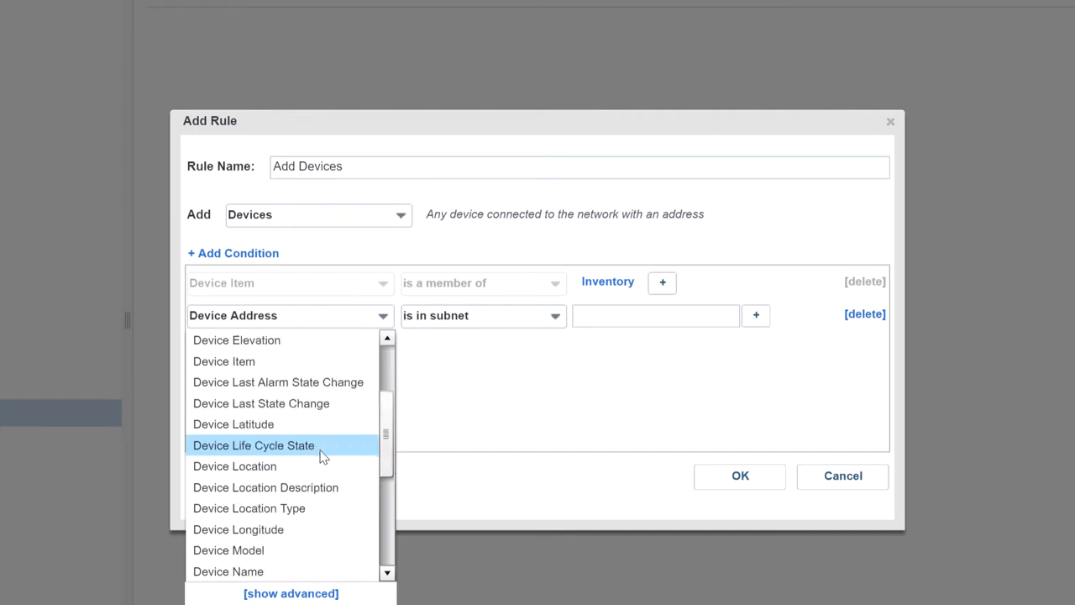
pyautogui.click(278, 571)
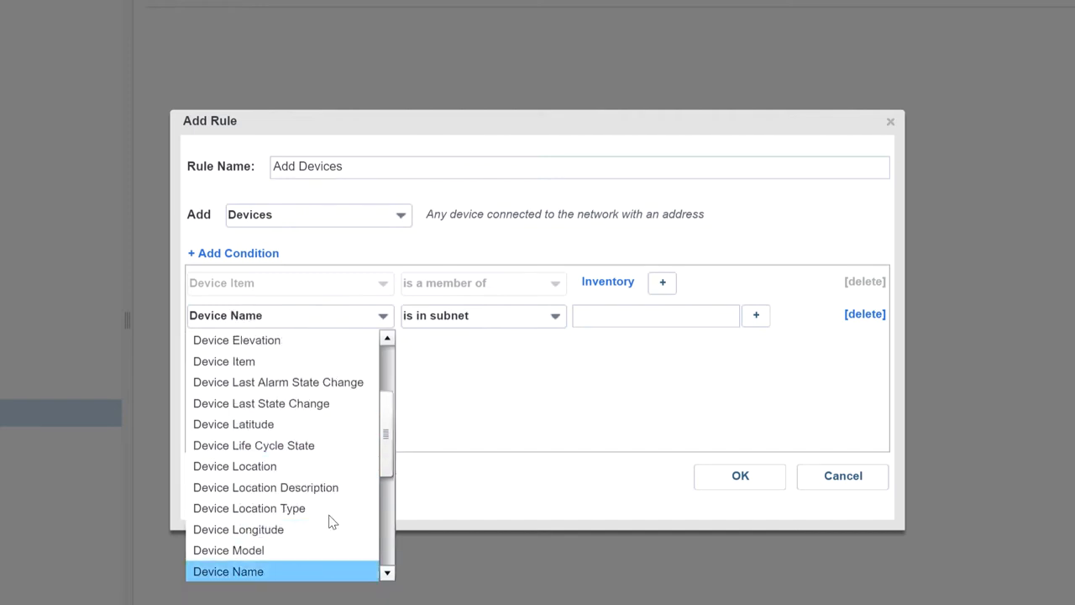
pyautogui.click(547, 317)
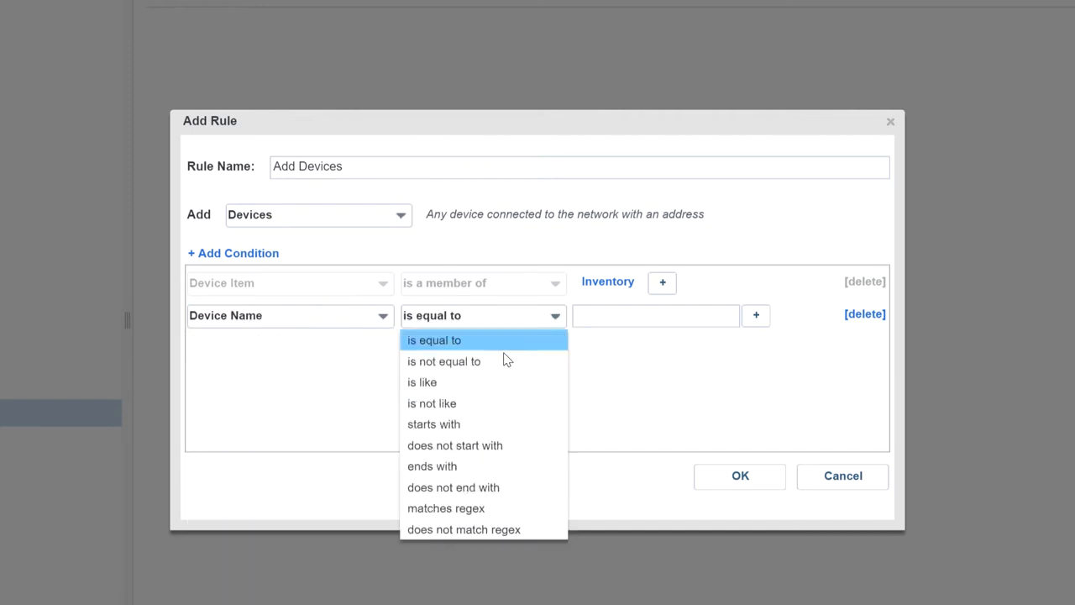
pyautogui.click(468, 384)
pyautogui.click(633, 312)
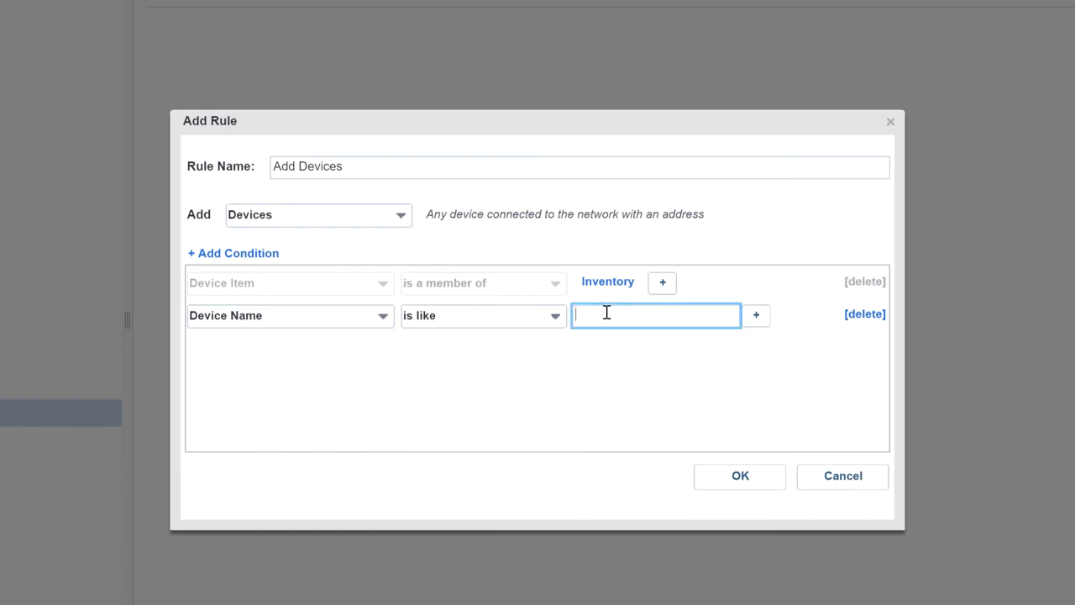
pyautogui.write('-pfw-vpn')
pyautogui.click(746, 480)
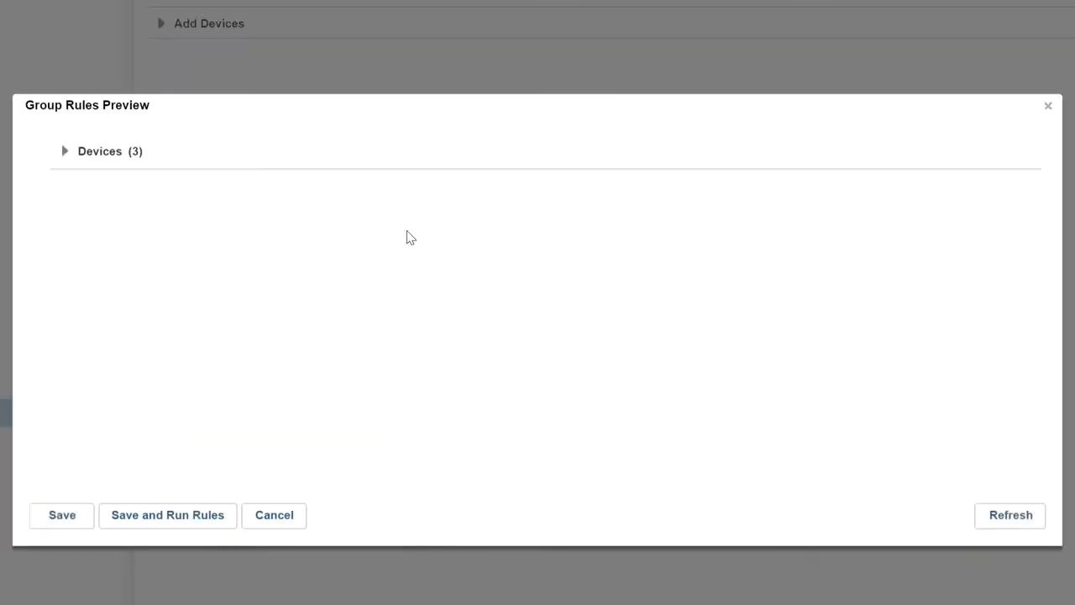
# Check the matching devices in the rules preview, save and run the rules, and view the group's items.
pyautogui.click(64, 154)
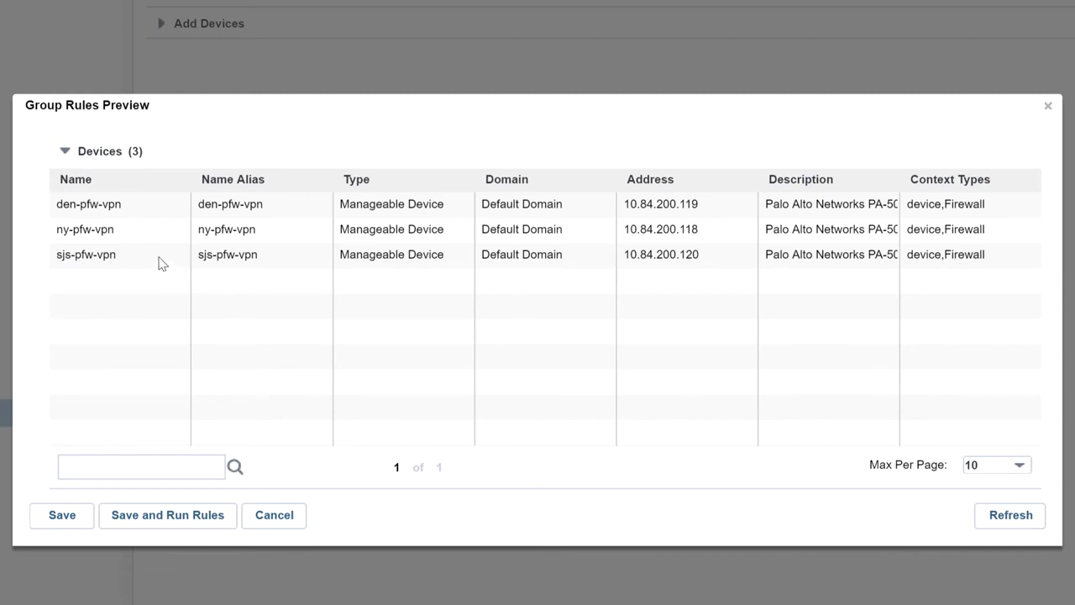
pyautogui.click(158, 260)
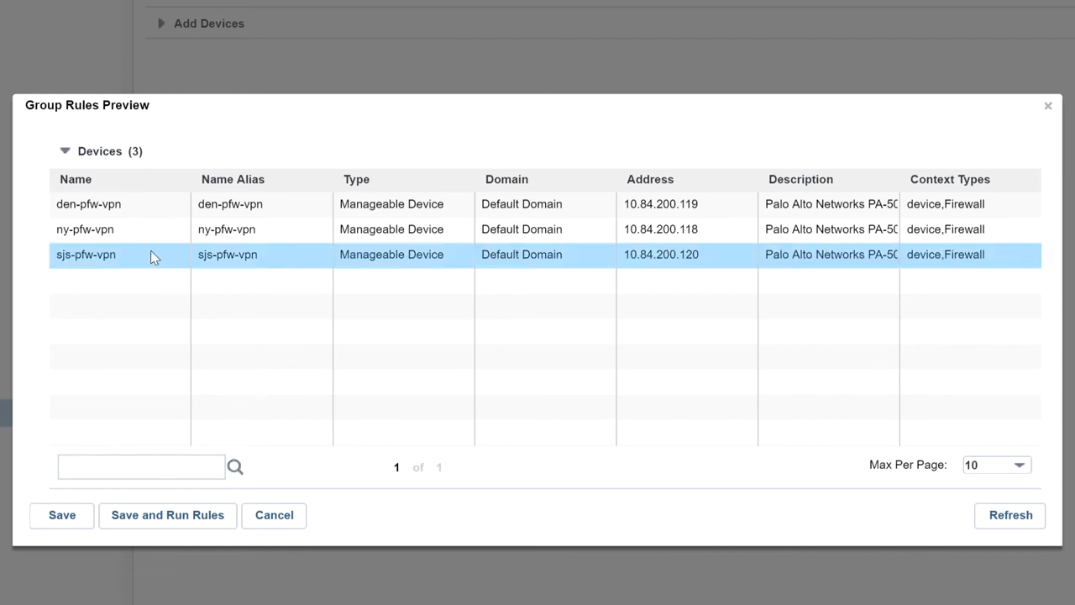
pyautogui.click(160, 517)
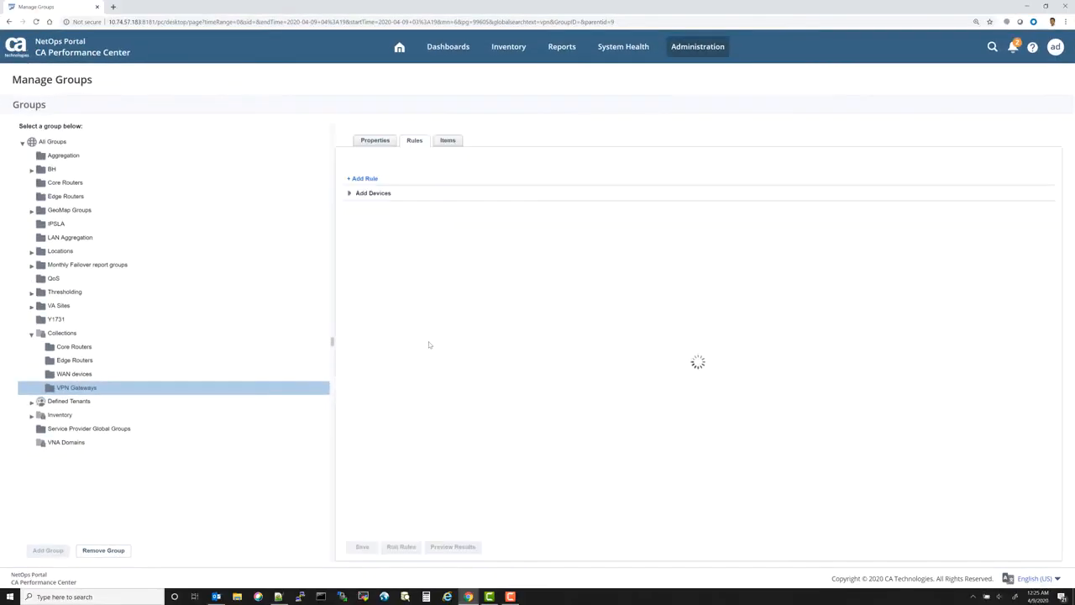
pyautogui.click(447, 141)
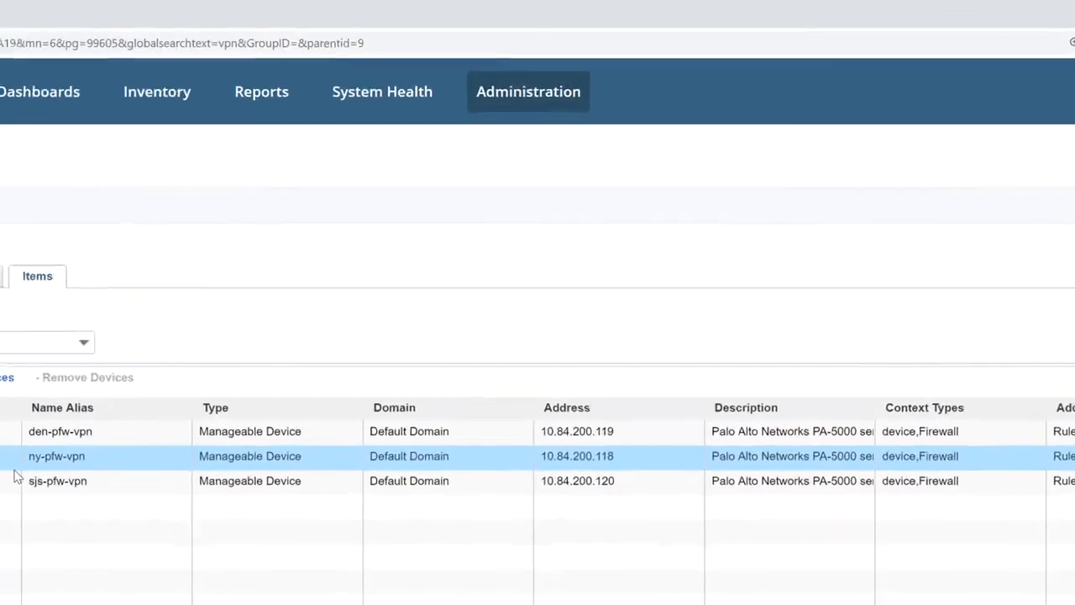
# Create a new monitoring profile under Monitored Items Management and name it VPN gateway.
pyautogui.click(522, 93)
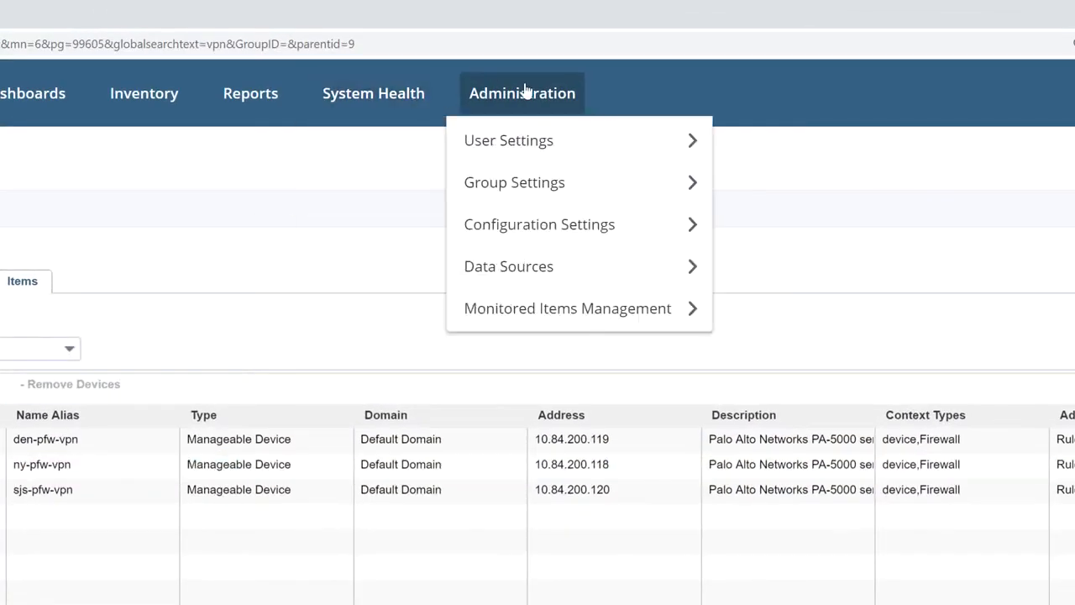
pyautogui.moveTo(518, 312)
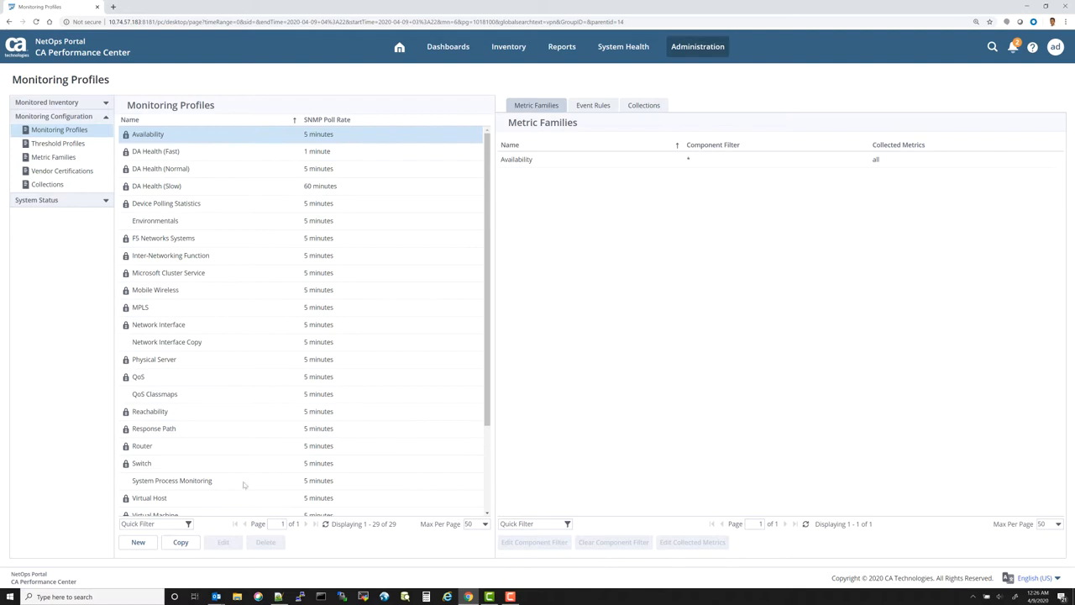
pyautogui.click(132, 543)
pyautogui.click(132, 543)
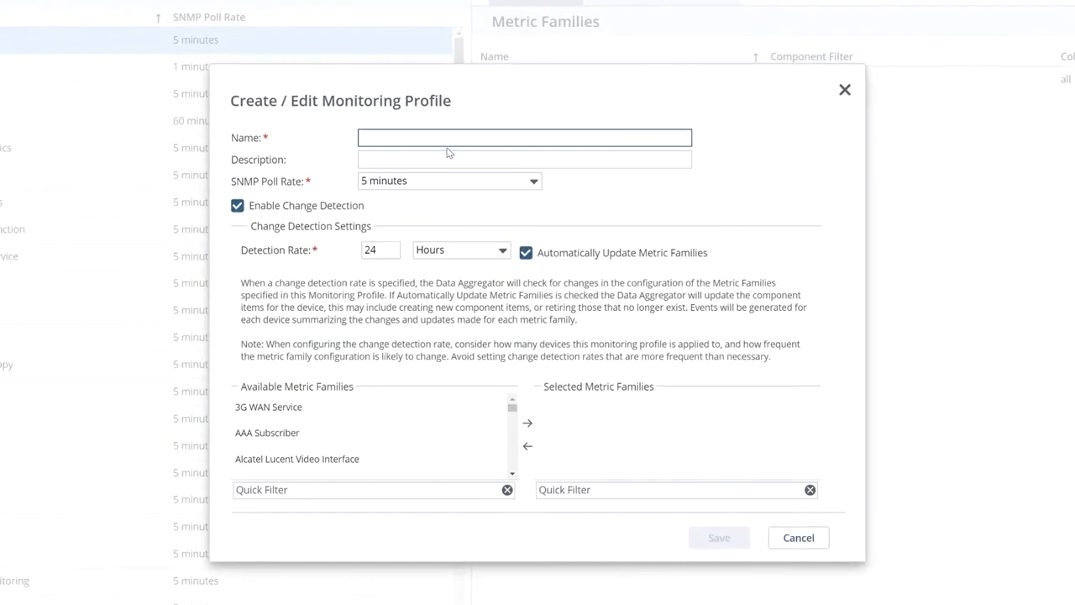
pyautogui.write('VPN gatte')
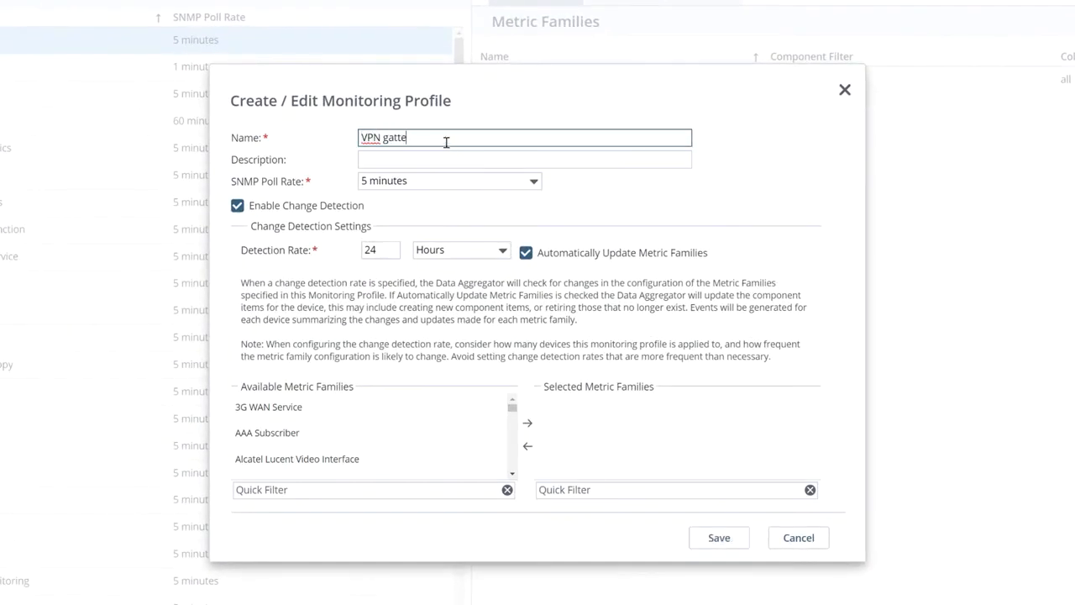
pyautogui.write('wat')
pyautogui.write('y')
# Find the Remote User Gateway Stats metric family, add it to the profile's selected families, and save the profile.
pyautogui.click(321, 490)
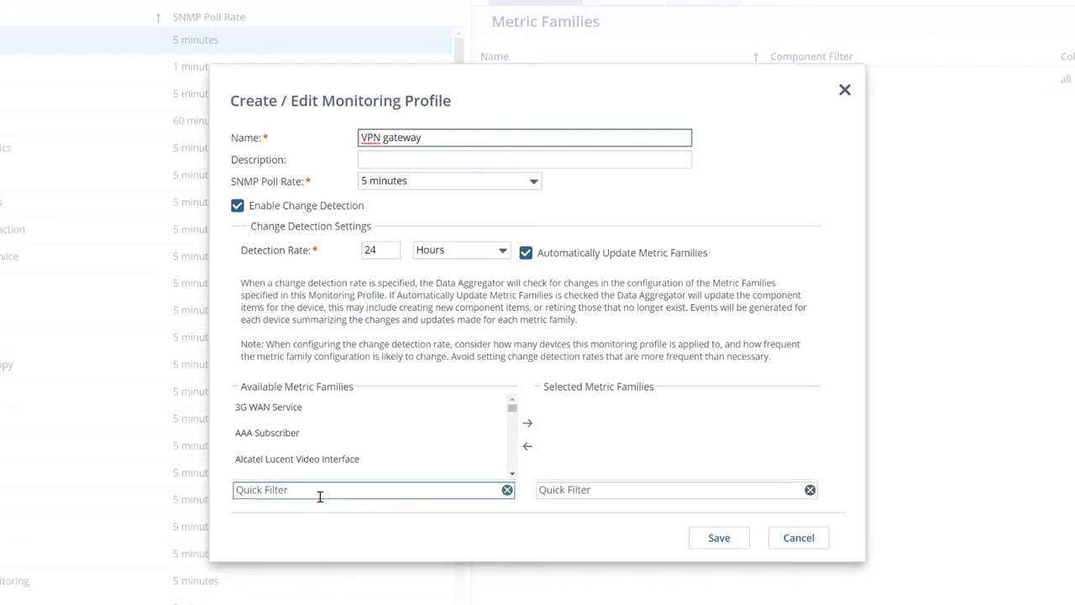
pyautogui.write('Remote')
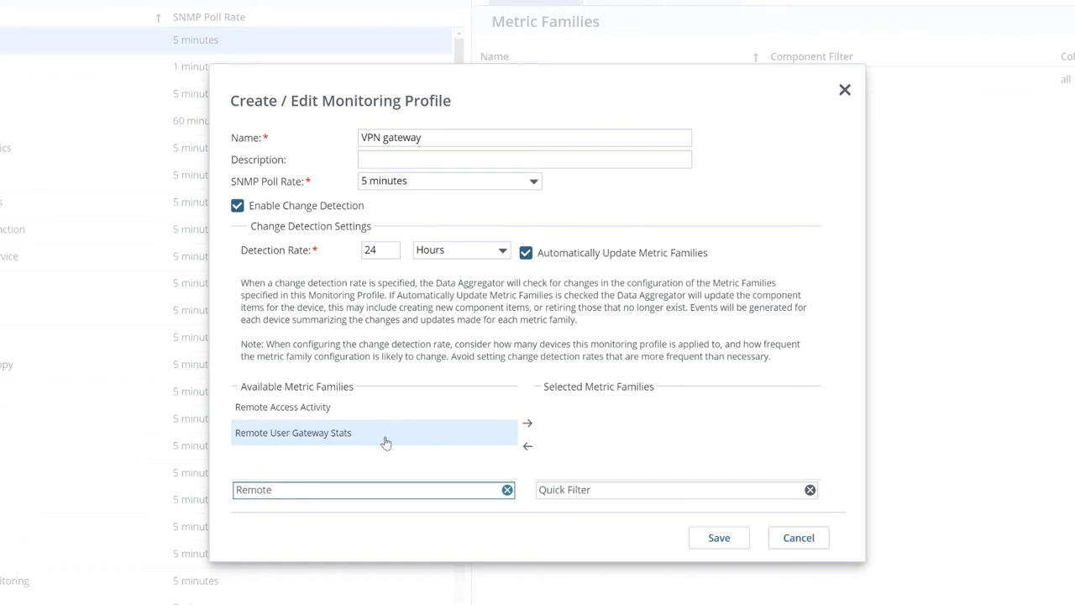
pyautogui.click(503, 433)
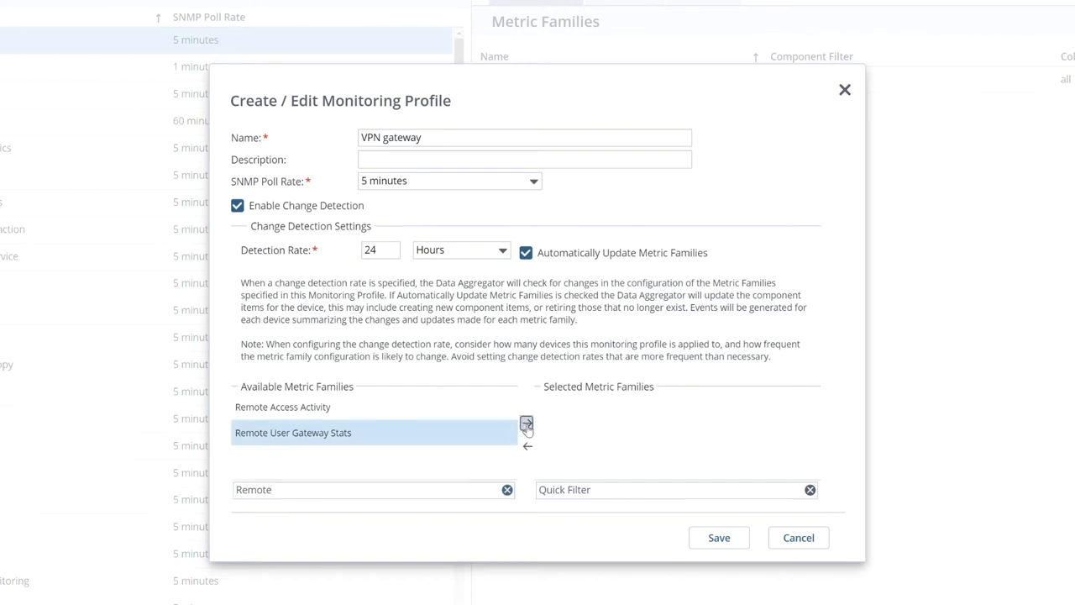
pyautogui.click(526, 422)
pyautogui.click(705, 536)
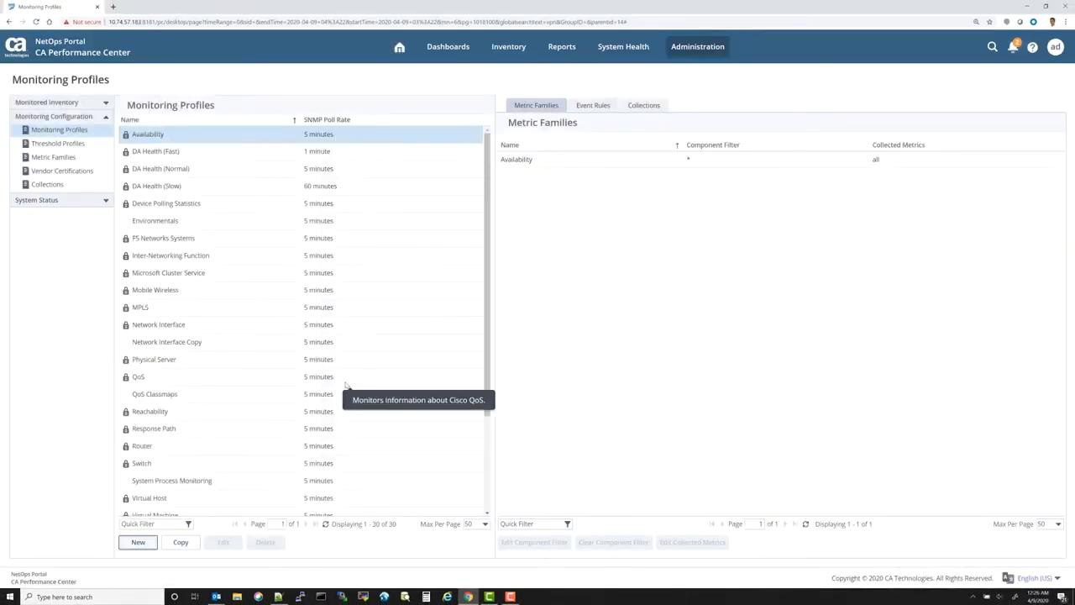
# Assign the VPN Gateways collection to the VPN gateway monitoring profile and save the assignment.
pyautogui.scroll(-3, 345, 386)
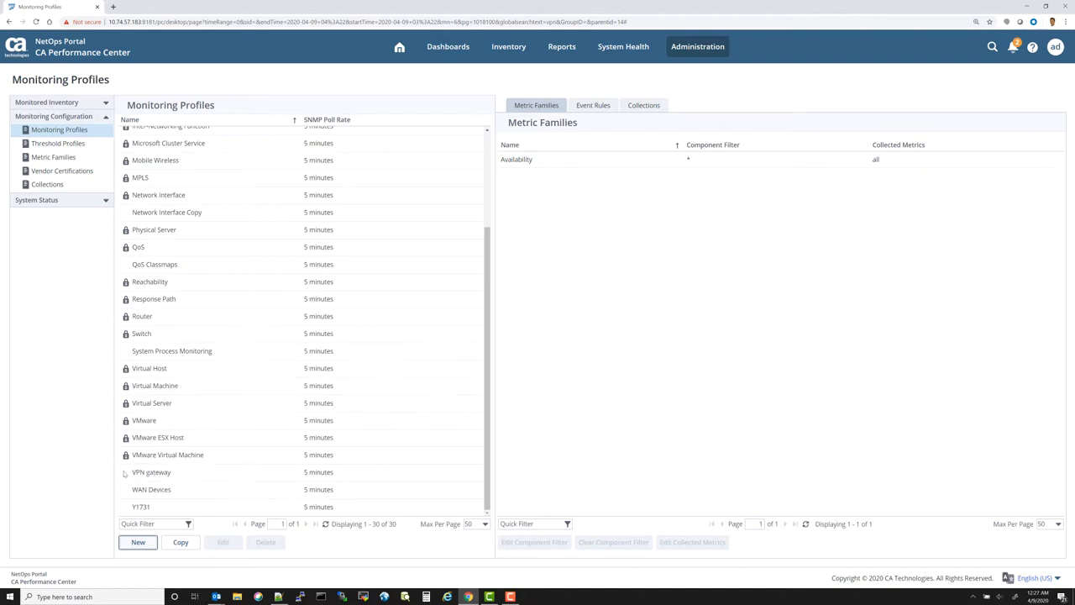
pyautogui.click(152, 473)
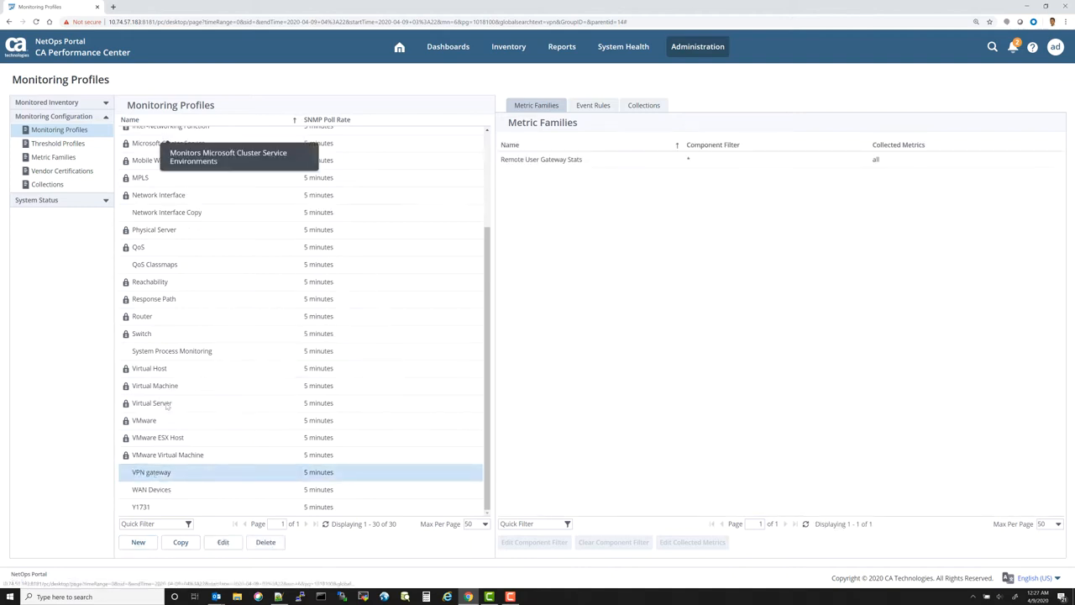
pyautogui.click(642, 109)
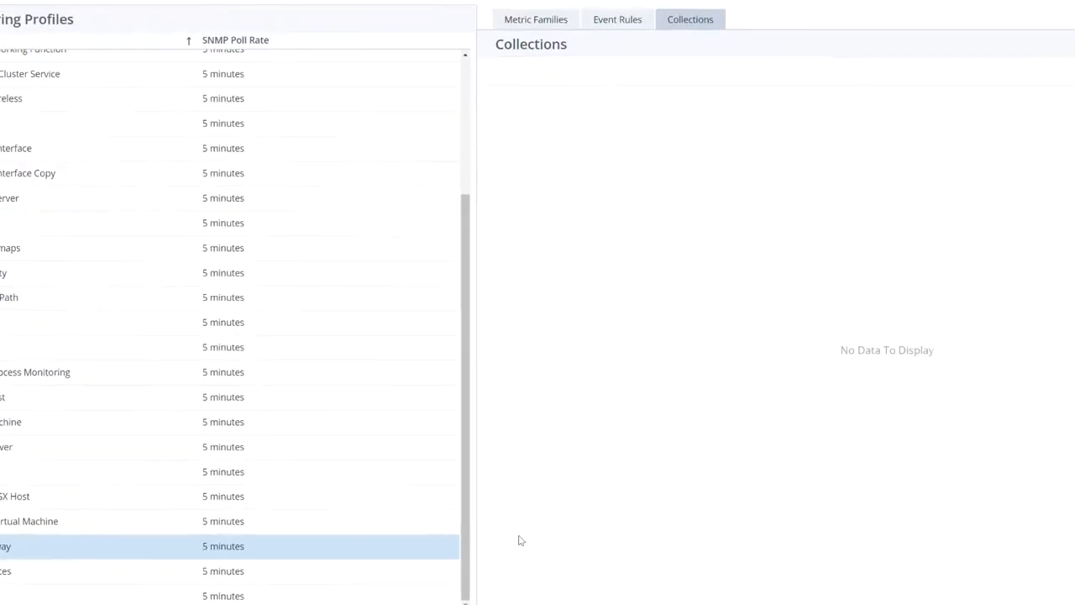
pyautogui.click(519, 592)
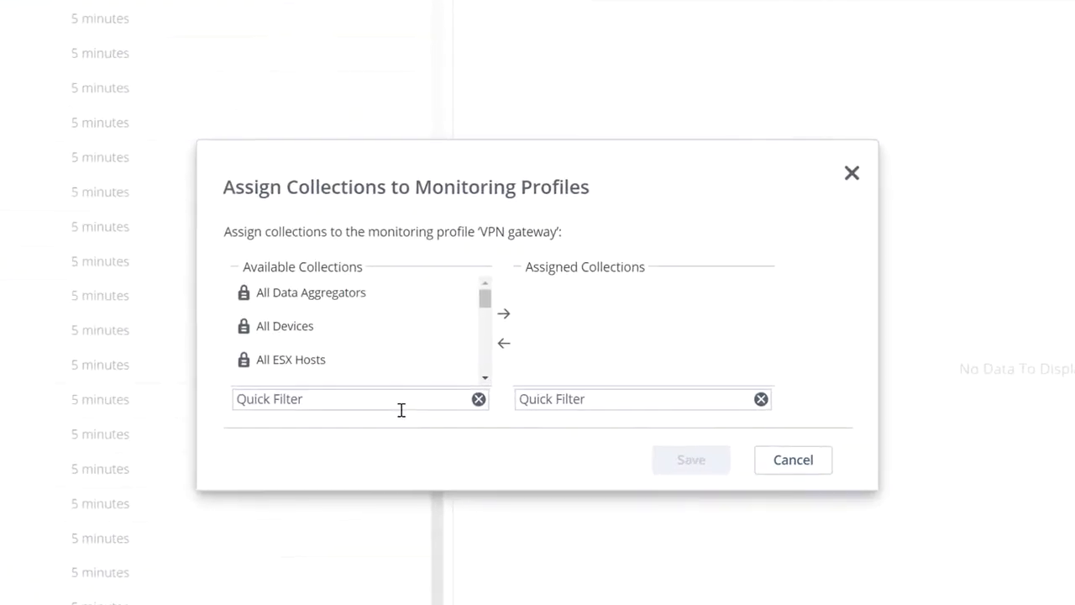
pyautogui.click(413, 375)
pyautogui.write('VPN')
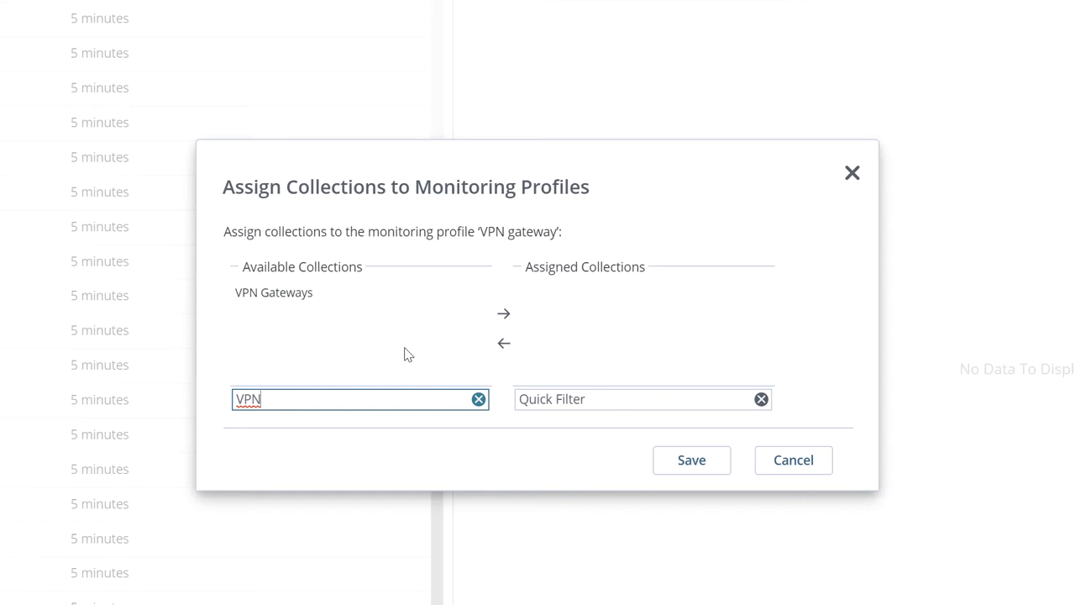
pyautogui.click(378, 302)
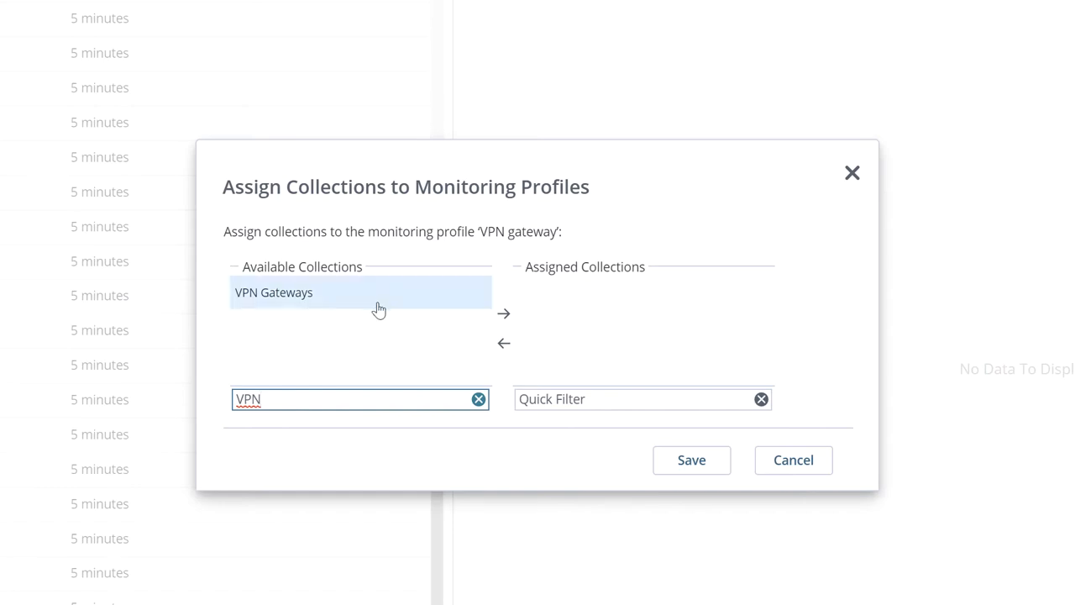
pyautogui.click(504, 313)
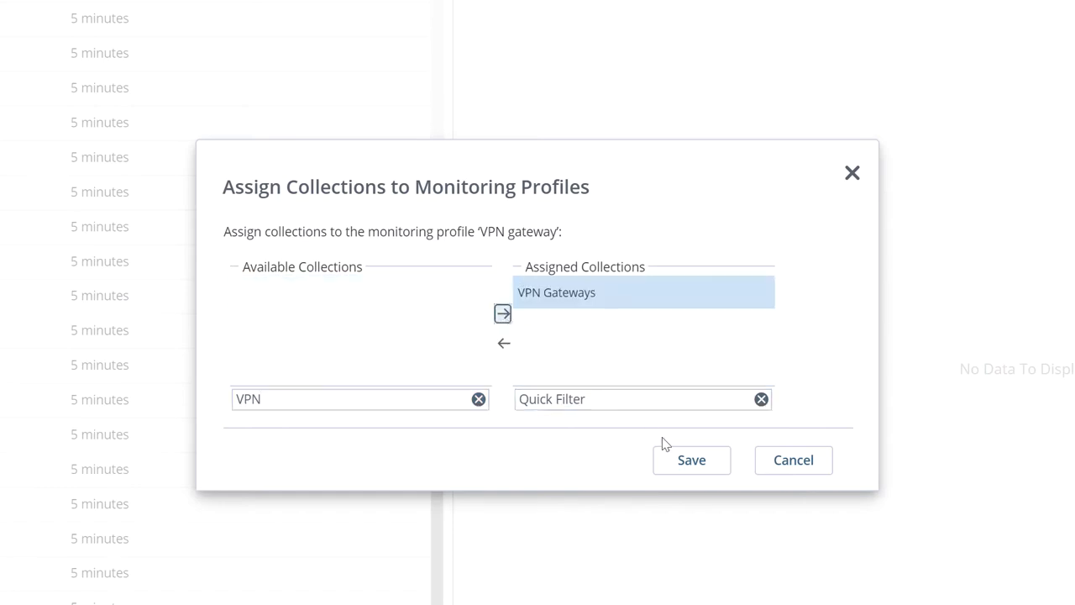
pyautogui.click(676, 460)
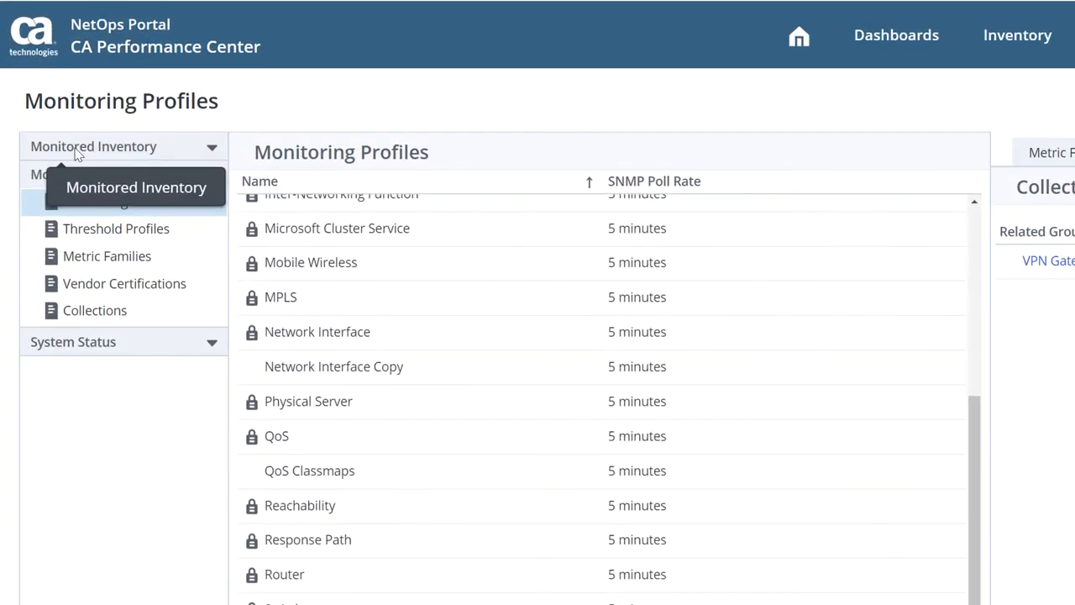
# Show the monitored devices by collection and list the devices in the VPN Gateways collection.
pyautogui.click(111, 150)
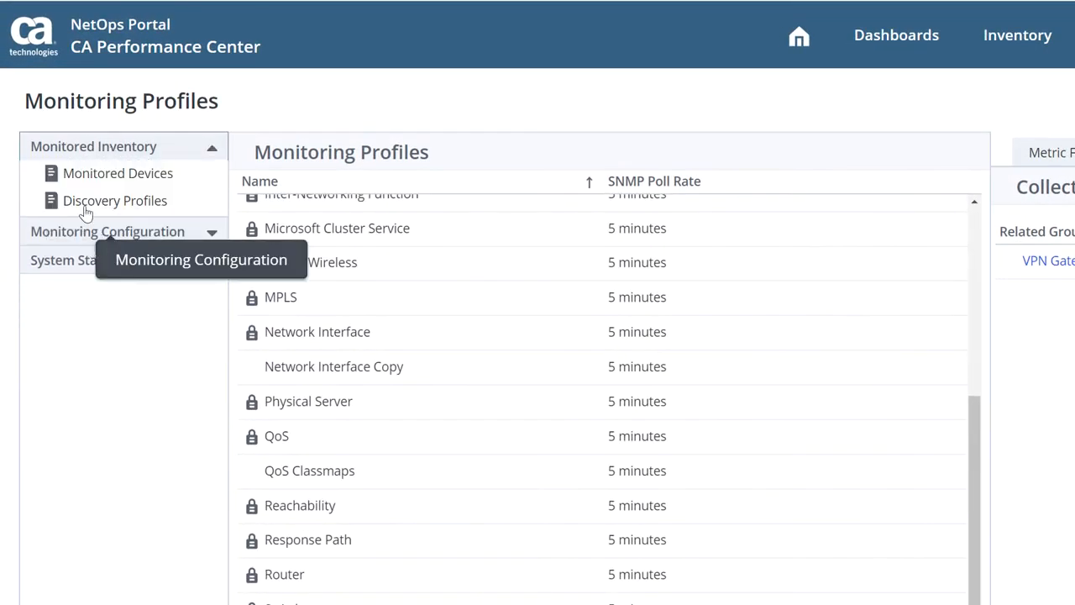
pyautogui.click(110, 178)
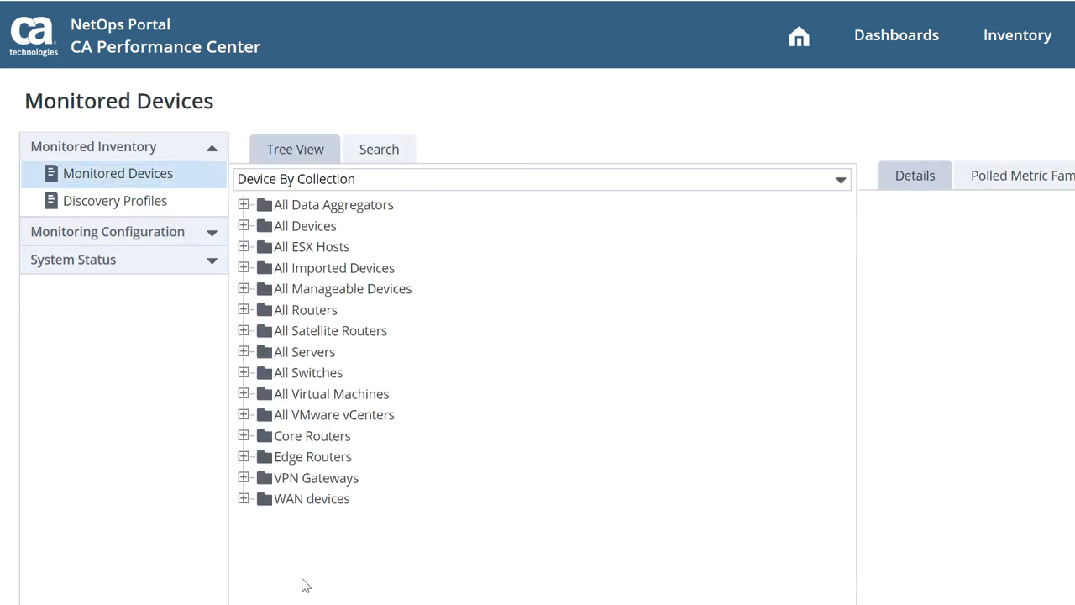
pyautogui.click(242, 479)
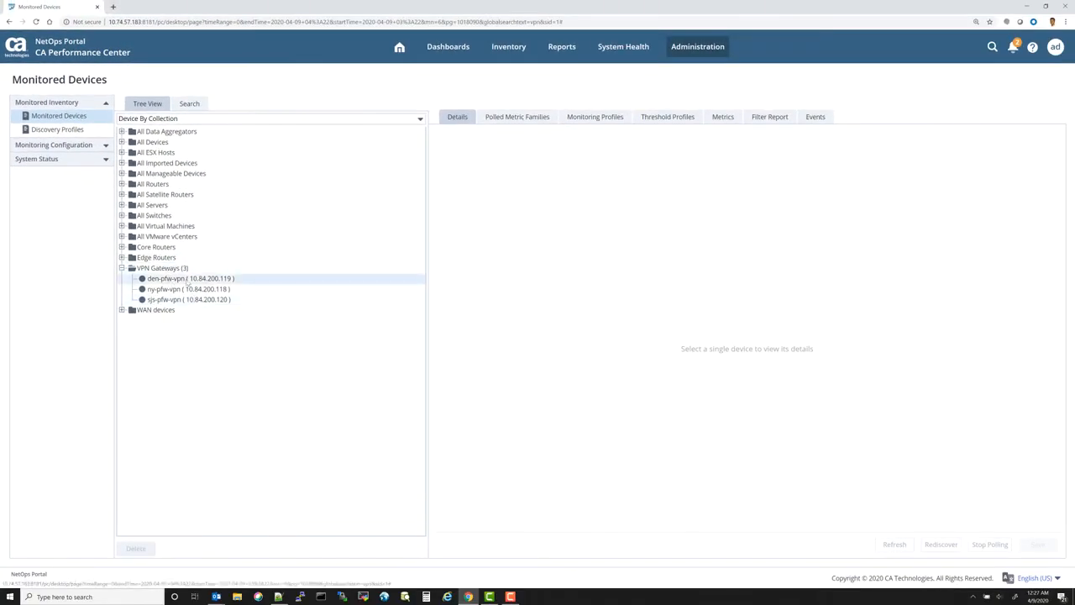
# Filter the polled metric families of den-pfw-vpn by Remote and inspect the Remote User Gateway Stats component's status and poll rate.
pyautogui.click(185, 281)
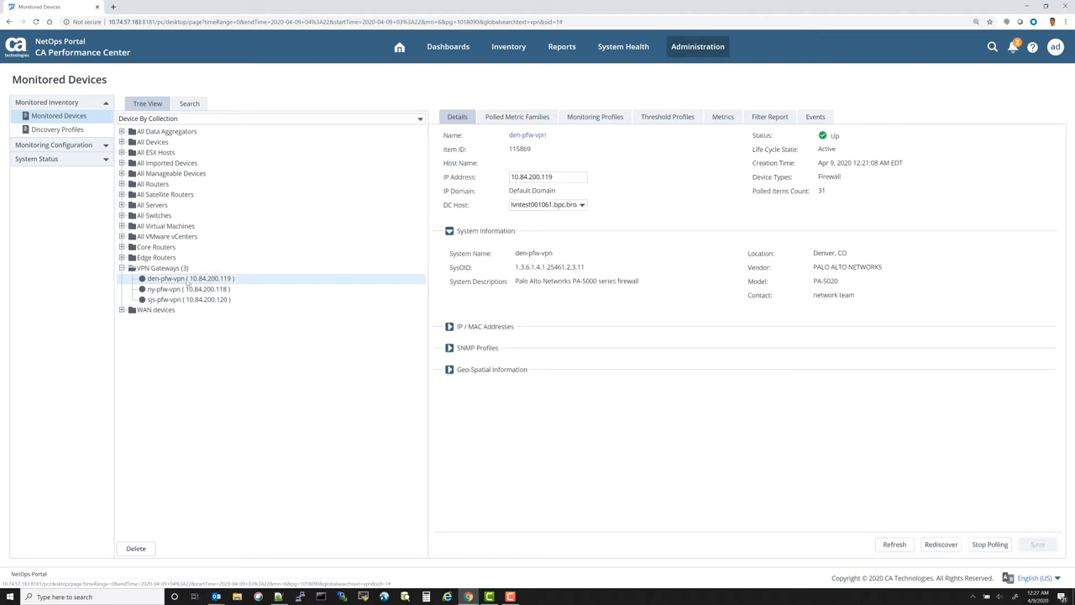
pyautogui.click(525, 120)
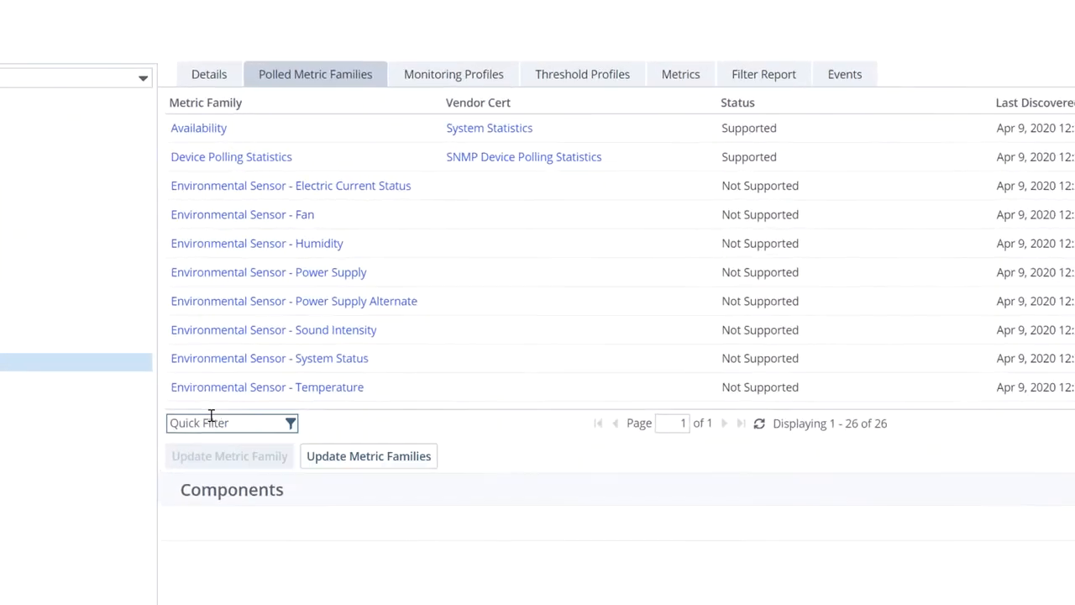
pyautogui.click(211, 420)
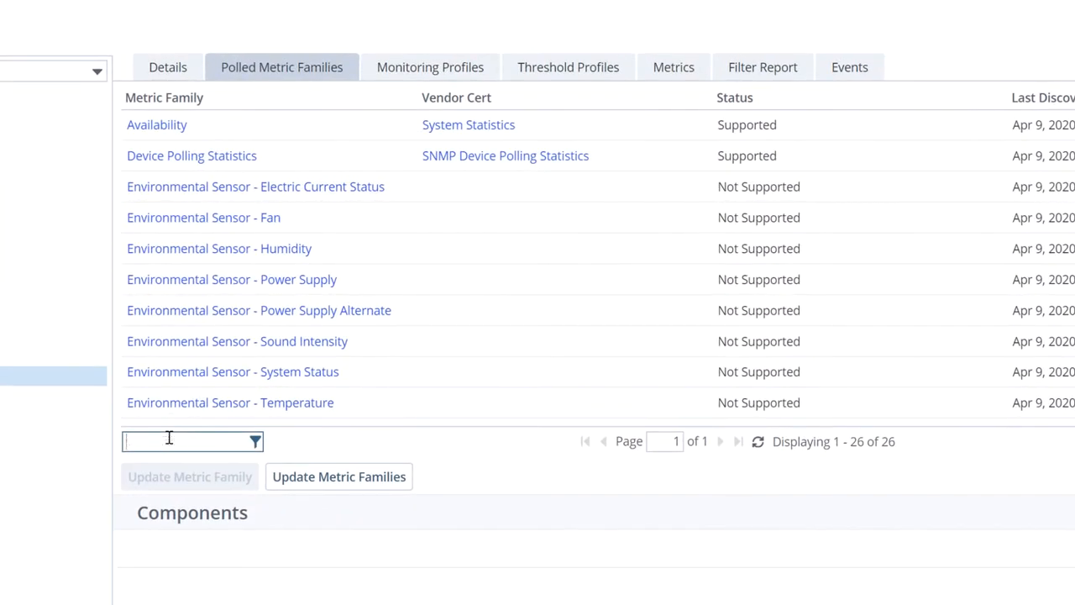
pyautogui.write('Remote')
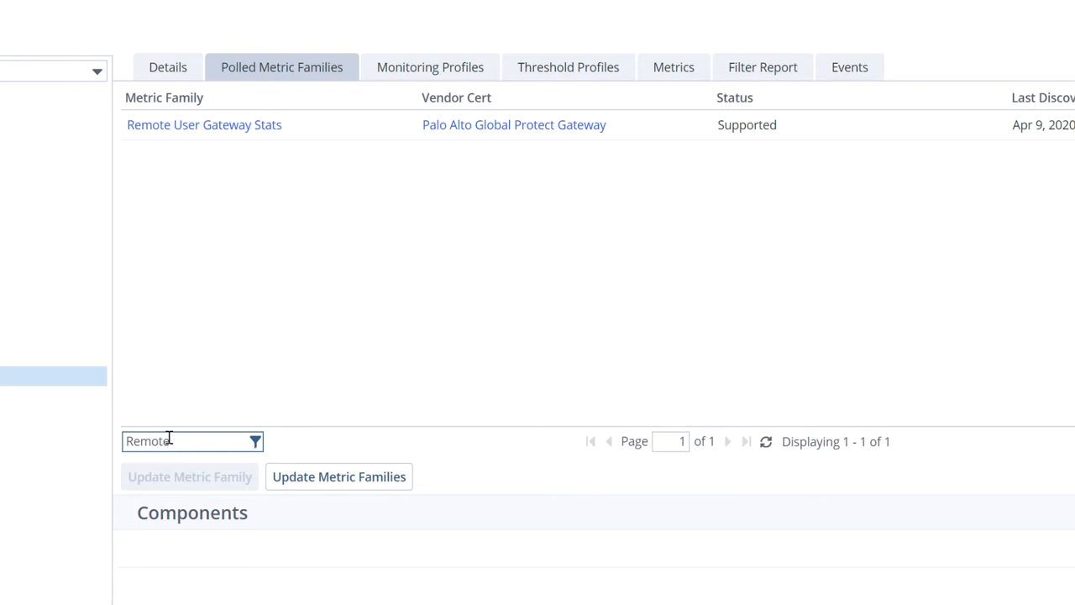
pyautogui.click(348, 132)
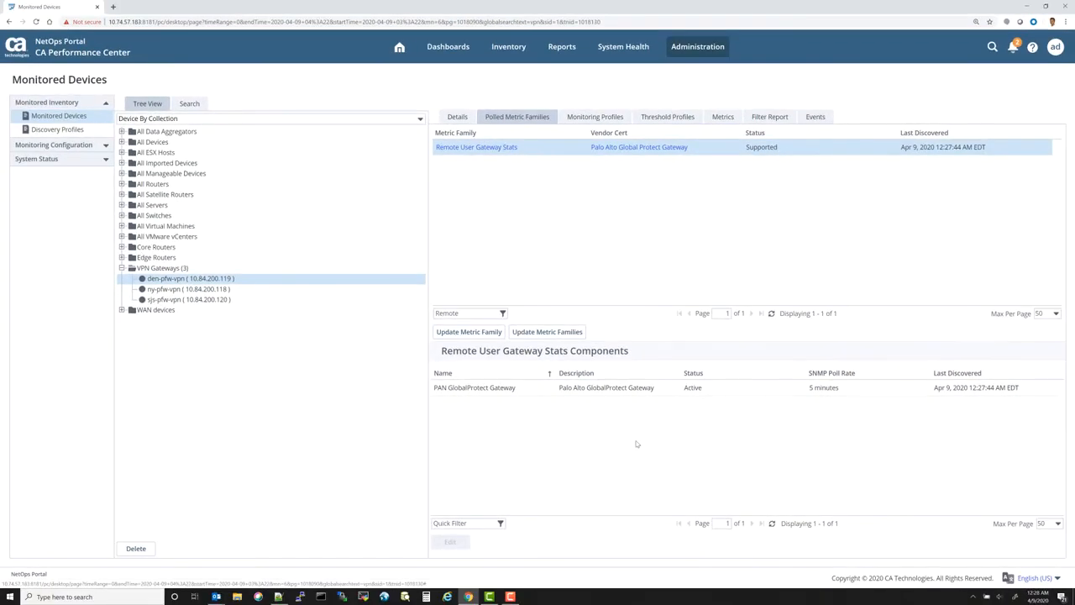
pyautogui.click(712, 390)
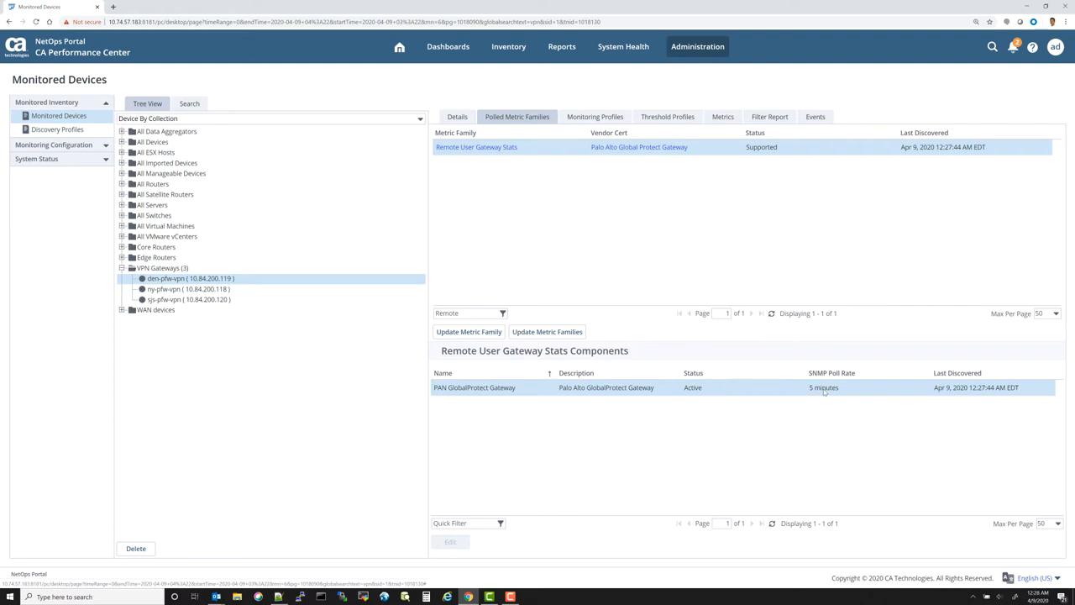
# Check the Remote User Gateway Stats components of ny-pfw-vpn and sjs-pfw-vpn.
pyautogui.click(255, 290)
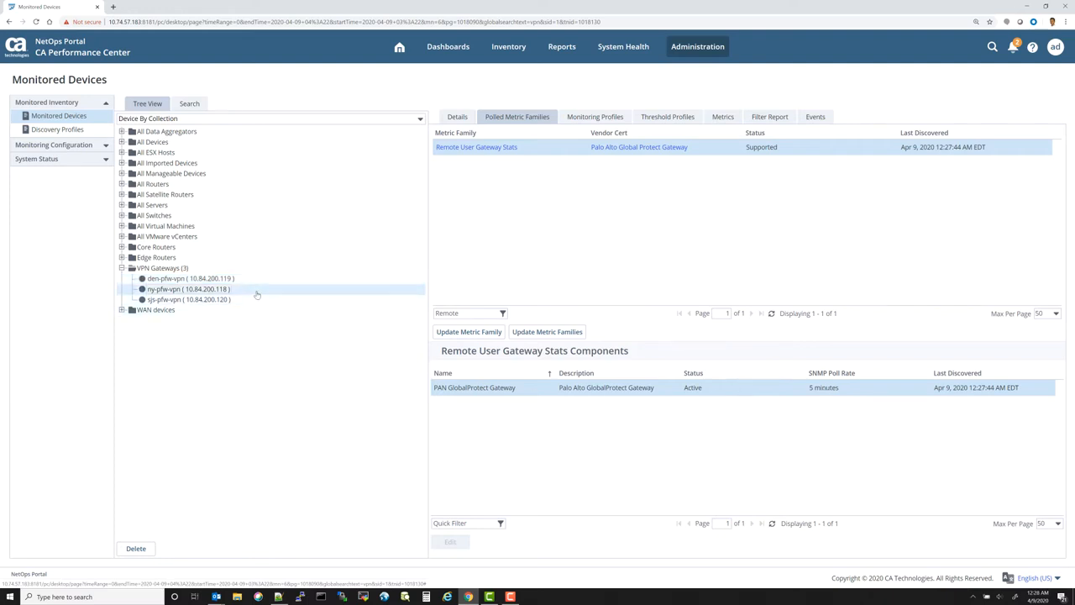
pyautogui.click(569, 150)
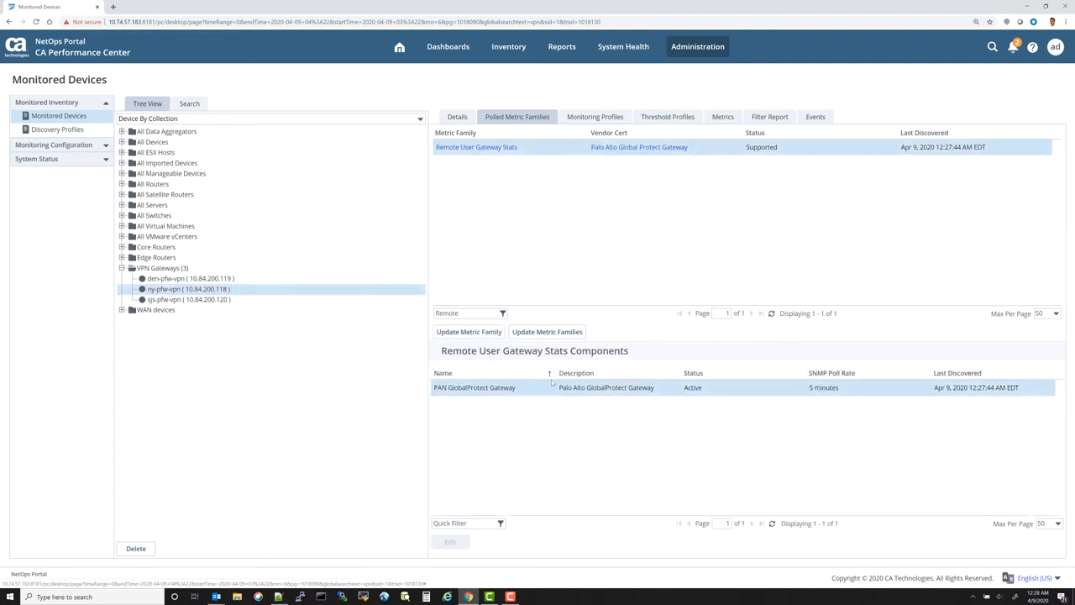
pyautogui.click(253, 300)
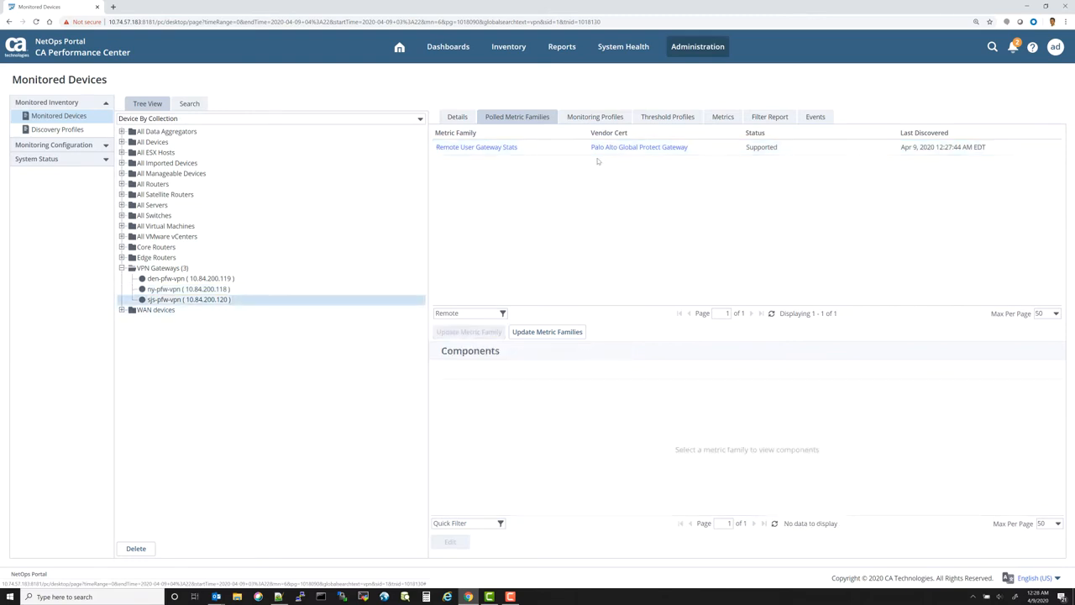
pyautogui.click(565, 151)
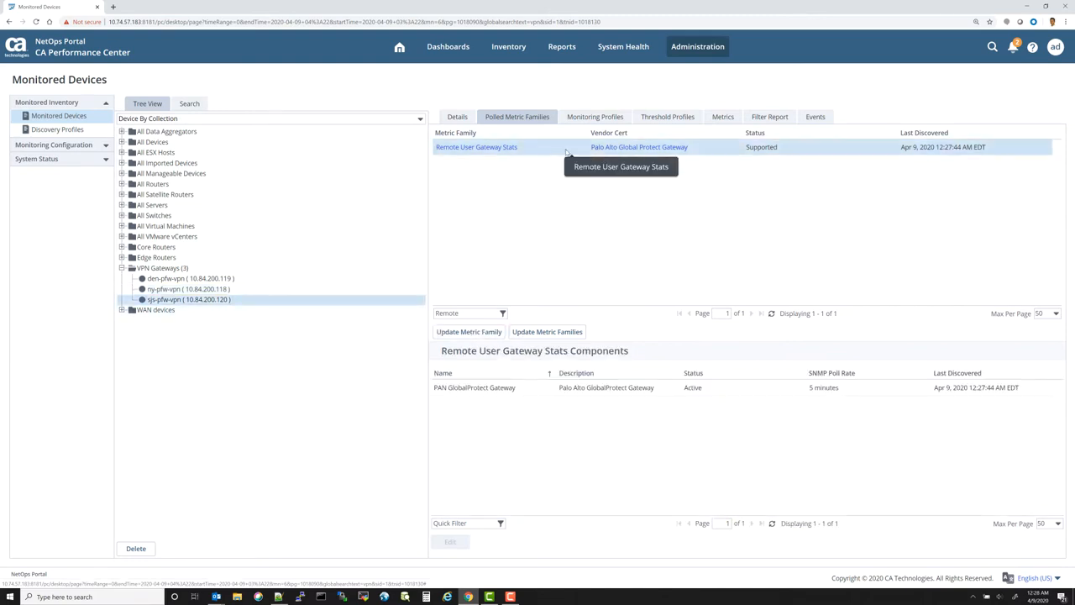
pyautogui.click(789, 395)
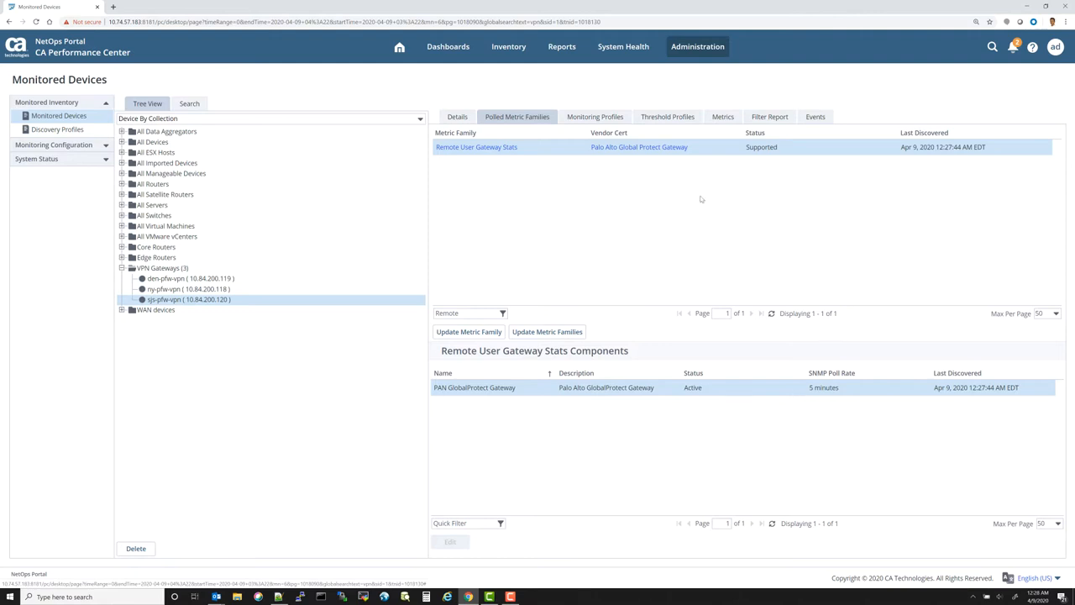
# Open the Palo Alto Global Protect Gateway vendor certification and review its user connection metrics and their expressions.
pyautogui.click(619, 149)
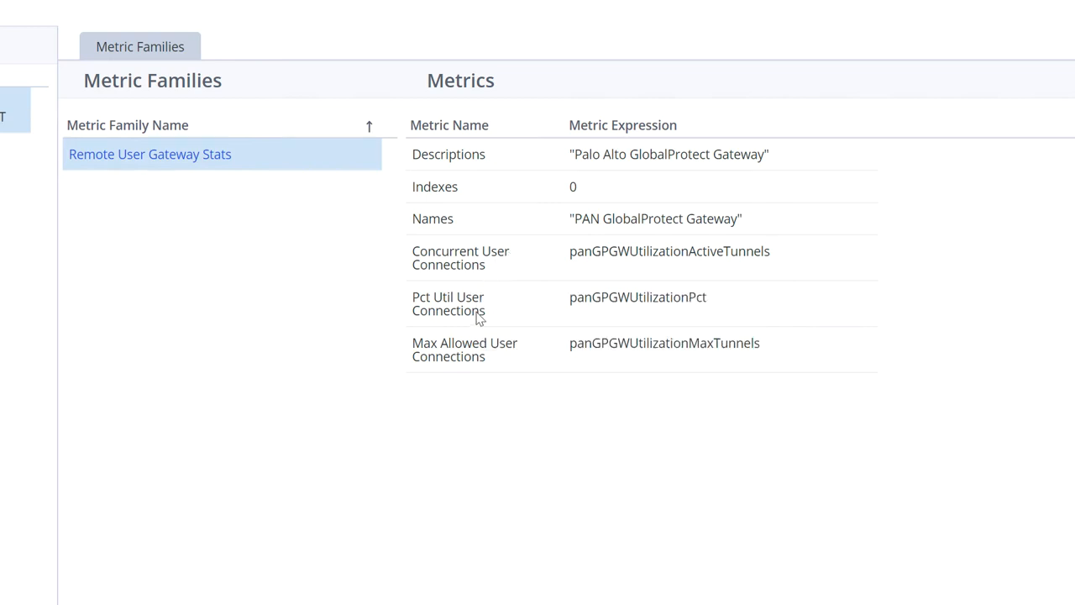
pyautogui.moveTo(476, 316)
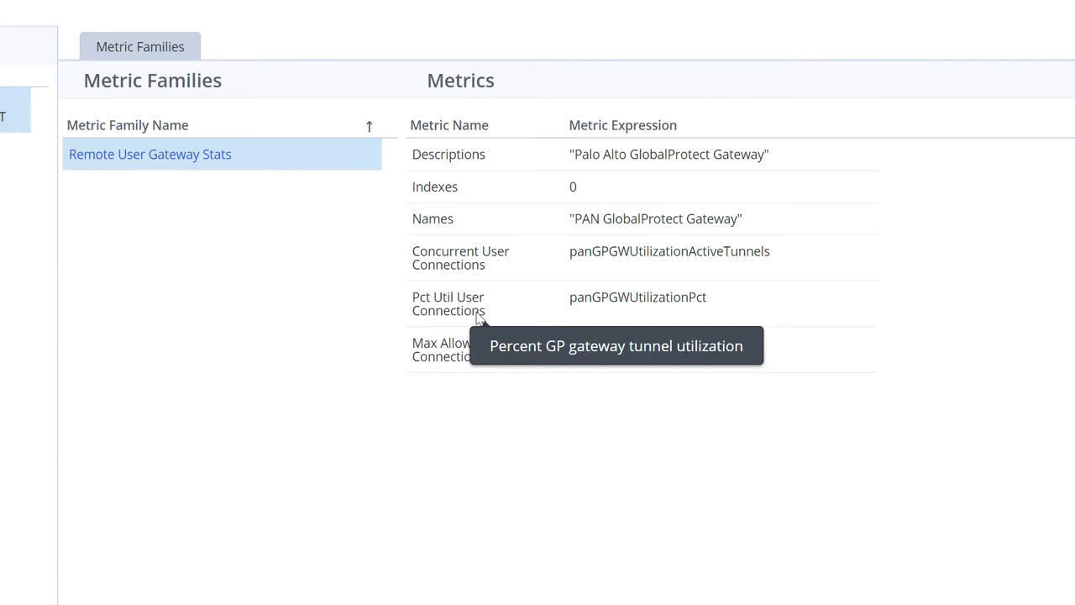
pyautogui.moveTo(497, 356)
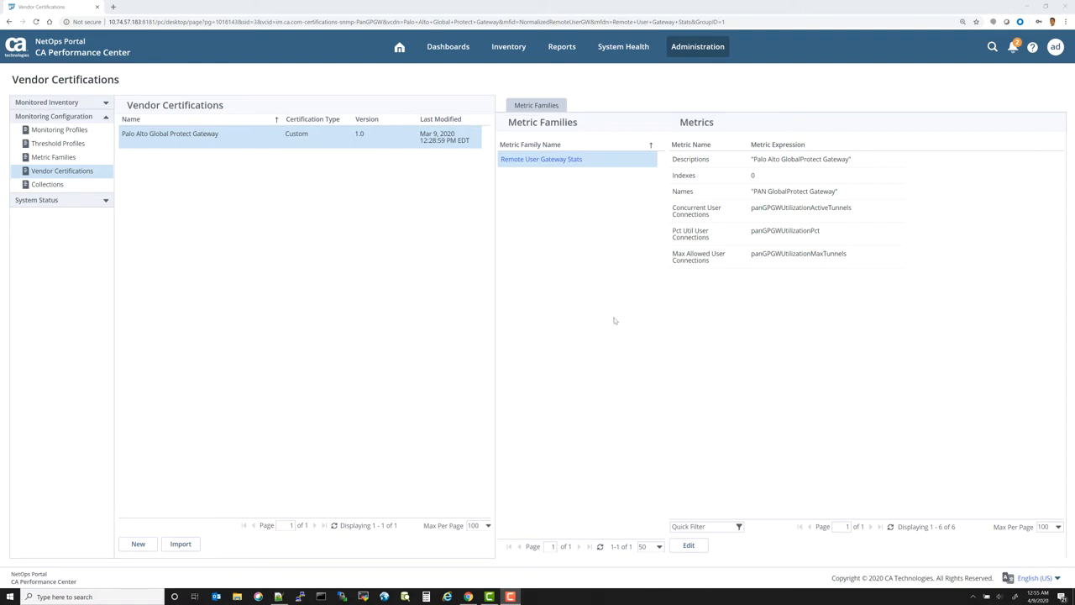
# Add a dashboard under Infrastructure Health with the menu item and title VPN Gateway health and the 1x2x1 layout.
pyautogui.click(448, 49)
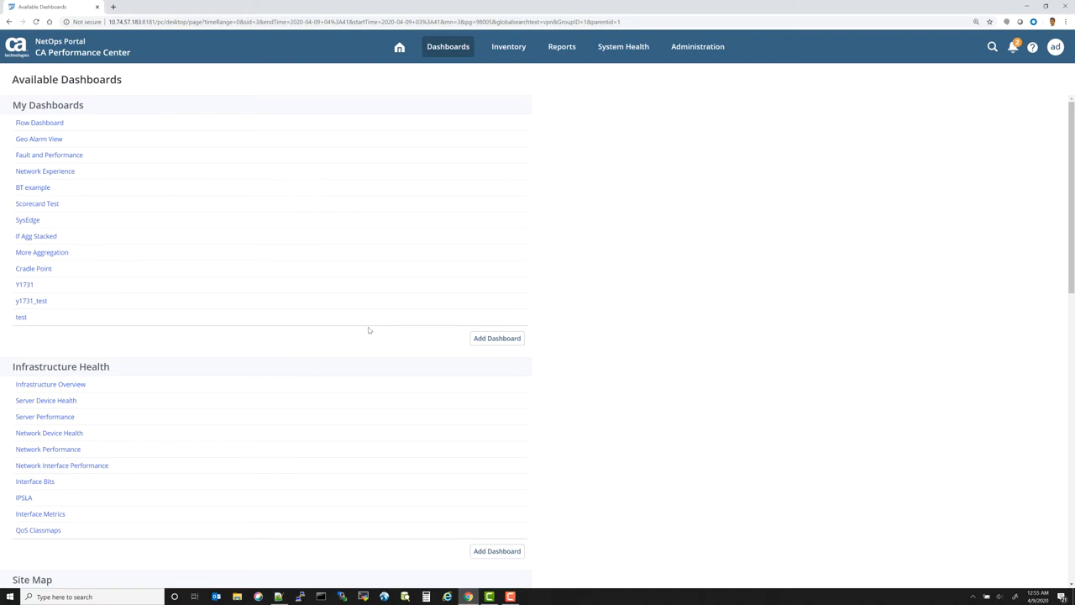
pyautogui.scroll(-1, 368, 330)
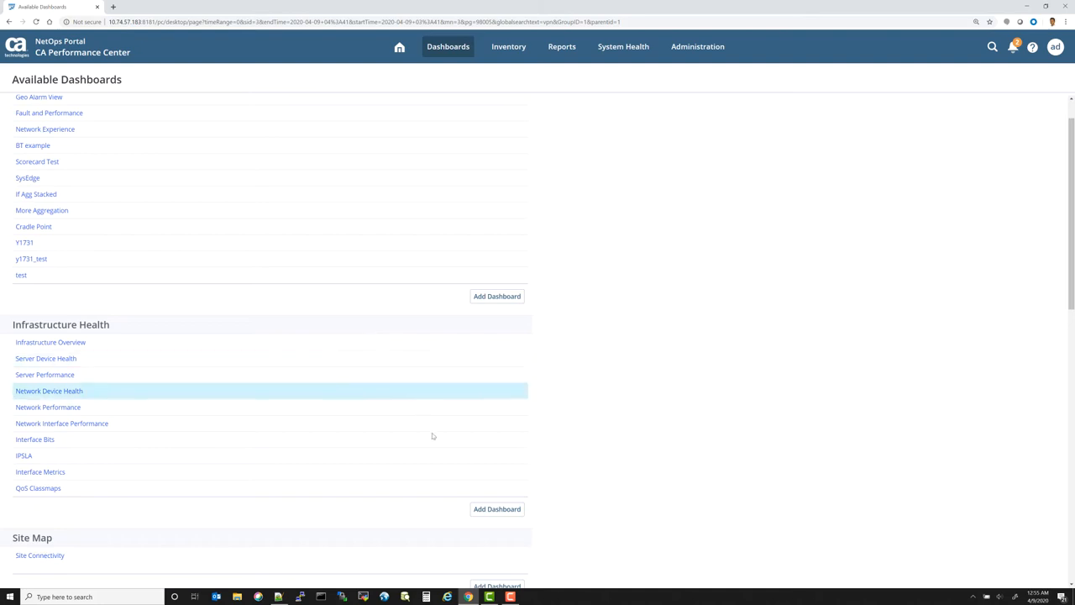
pyautogui.click(495, 511)
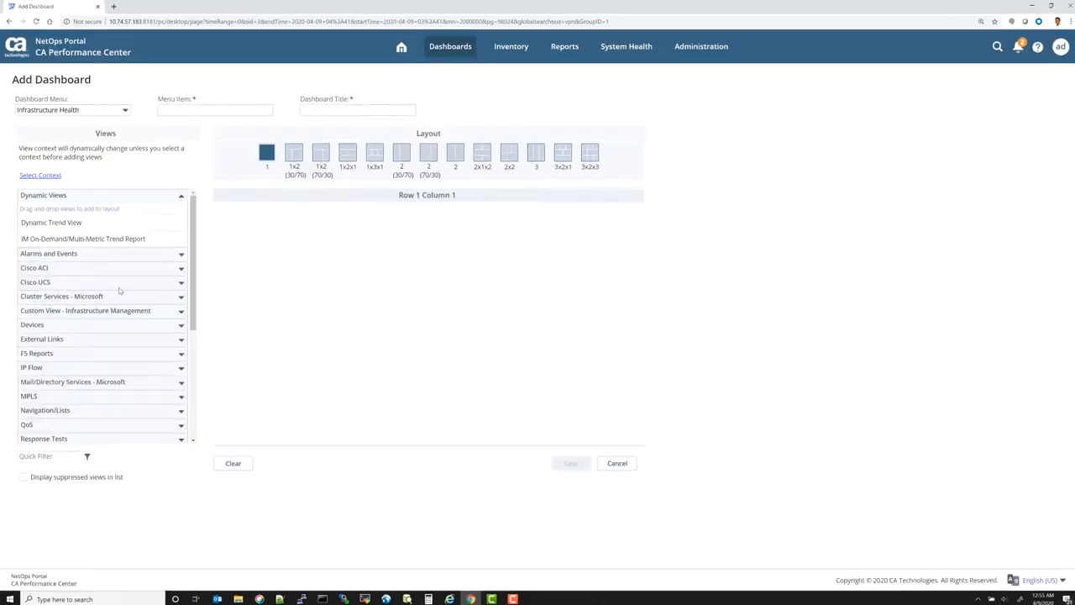
pyautogui.click(267, 114)
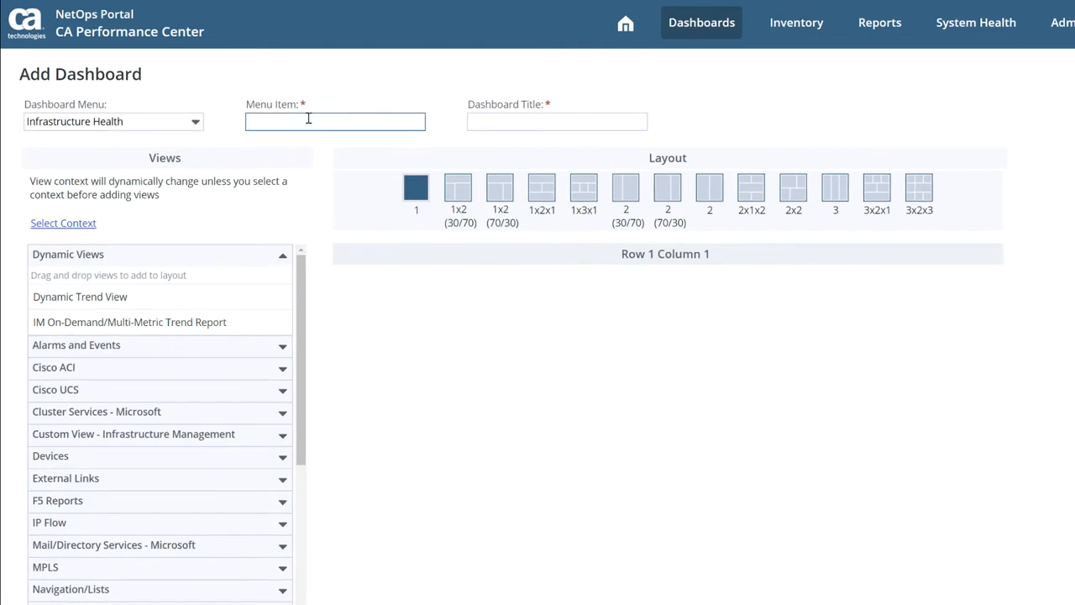
pyautogui.write('VPN Gateway health')
pyautogui.press('Tab')
pyautogui.click(939, 390)
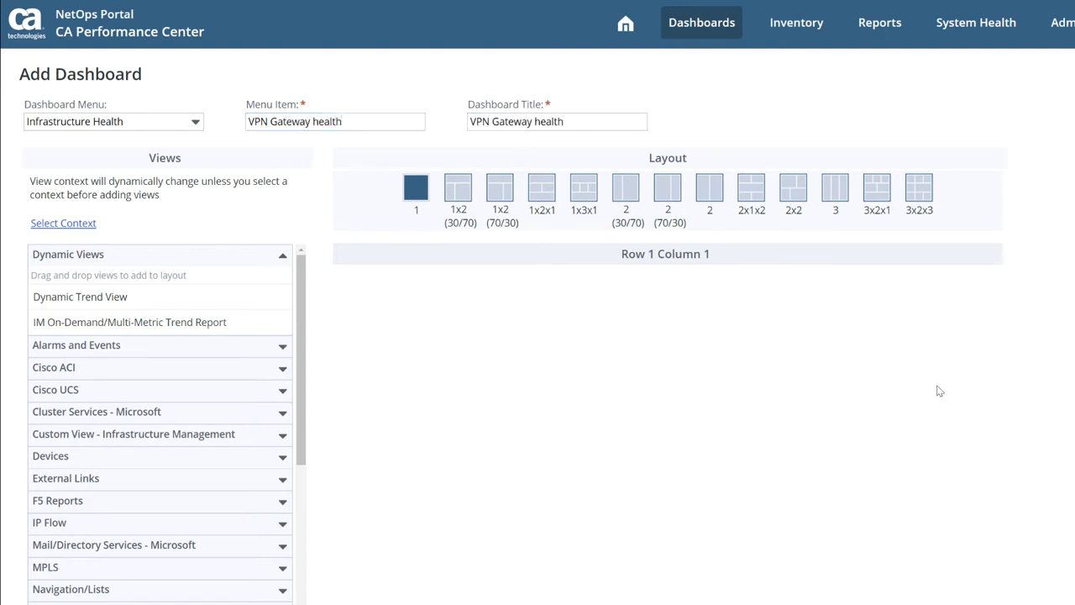
pyautogui.click(548, 193)
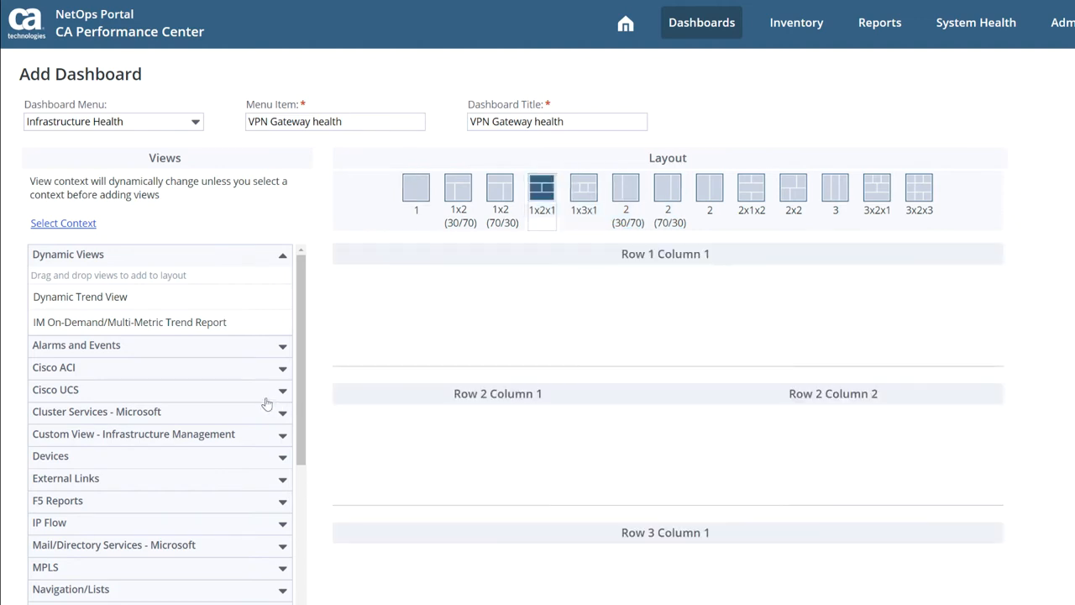
# Place IM Device MultiTrend (Top) and IM Table (Top) in row 2 column 1, and IM Device MultiView (Top) in row 2 column 2.
pyautogui.moveTo(298, 345); pyautogui.dragTo(284, 299)
pyautogui.click(281, 435)
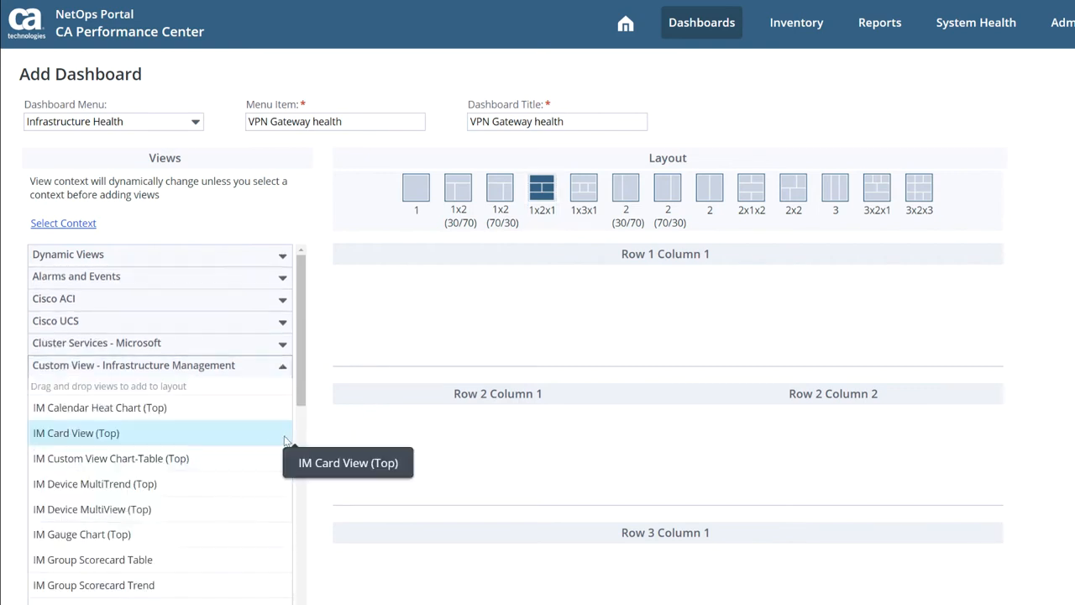
pyautogui.moveTo(300, 361); pyautogui.dragTo(300, 400)
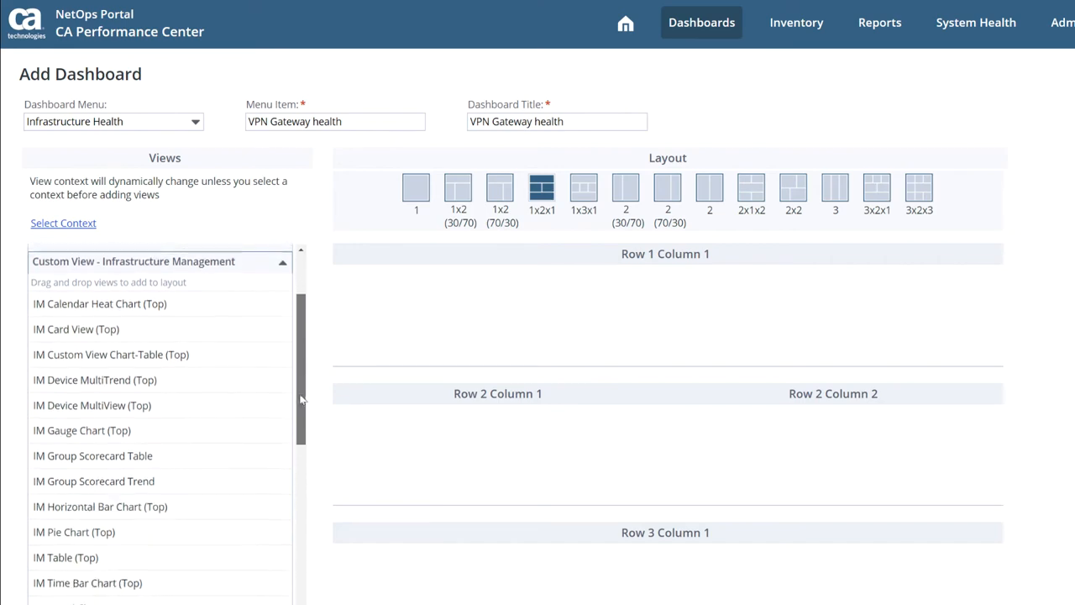
pyautogui.moveTo(186, 378); pyautogui.dragTo(504, 456)
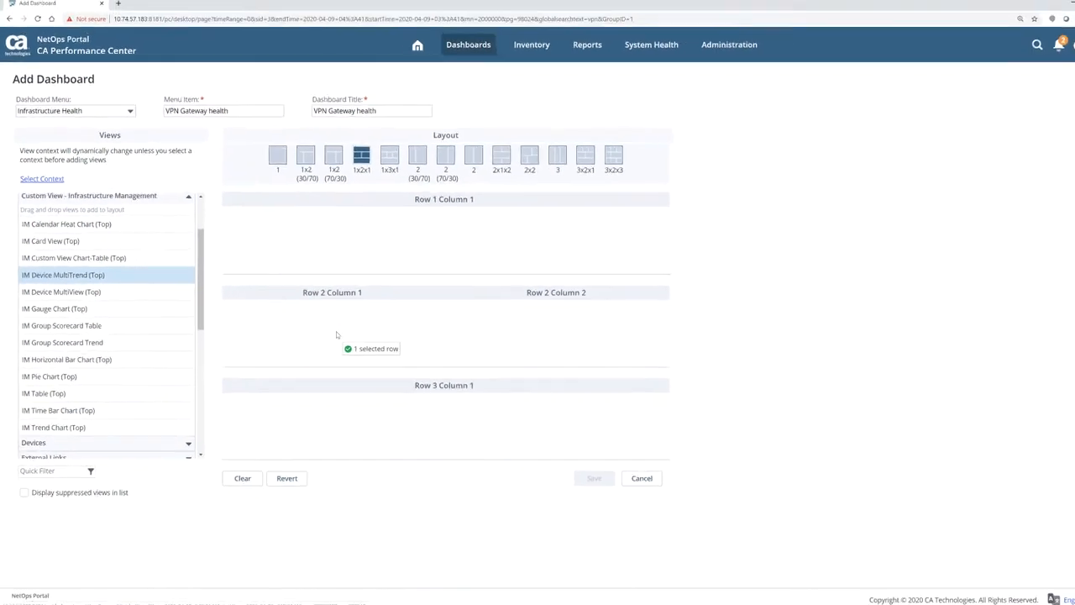
pyautogui.moveTo(336, 334); pyautogui.dragTo(334, 336)
pyautogui.moveTo(60, 292); pyautogui.dragTo(522, 315)
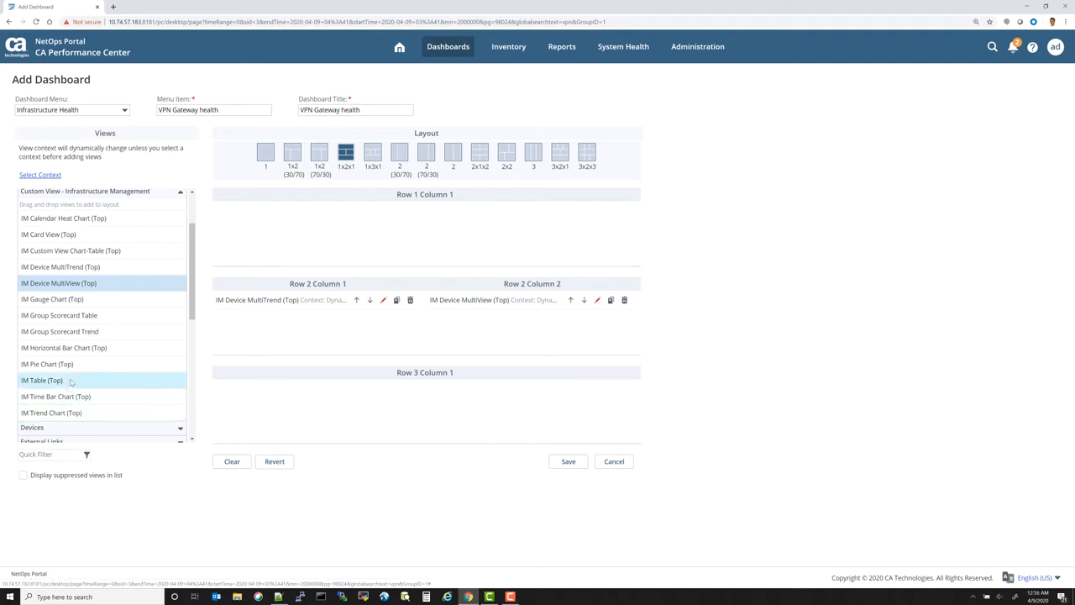
pyautogui.moveTo(72, 382); pyautogui.dragTo(315, 324)
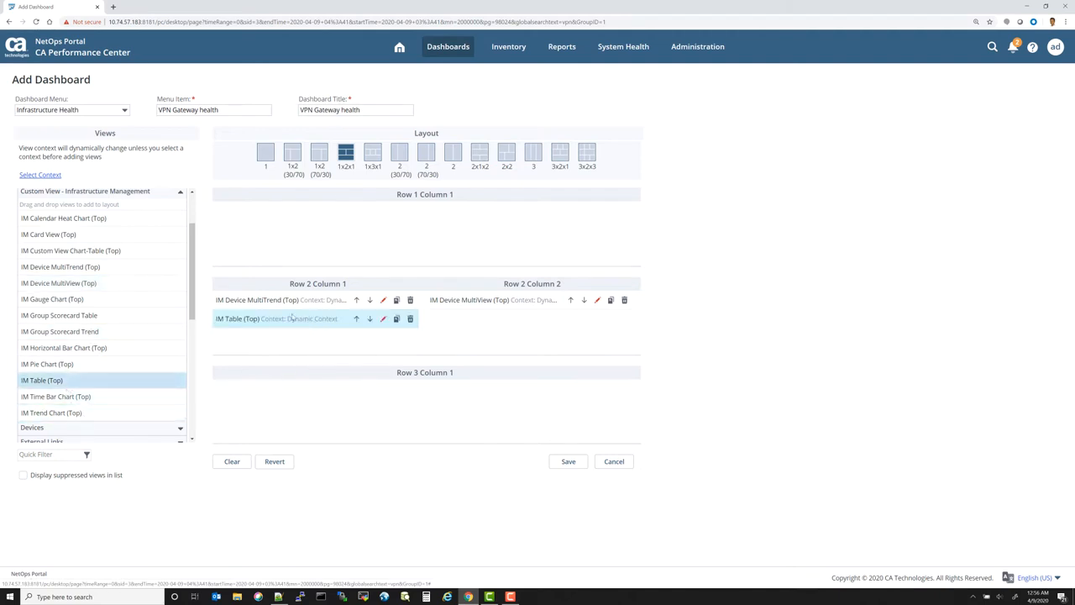
# Set the IM Device MultiTrend (Top) view to a stacked chart using the Remote User Gateway Stats metric family.
pyautogui.click(384, 300)
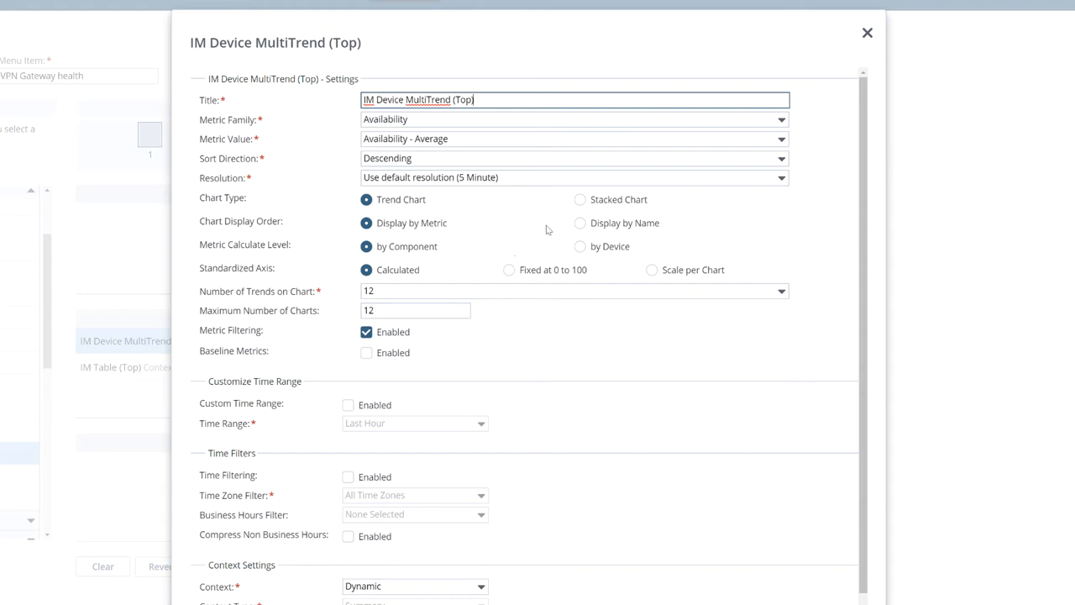
pyautogui.click(580, 200)
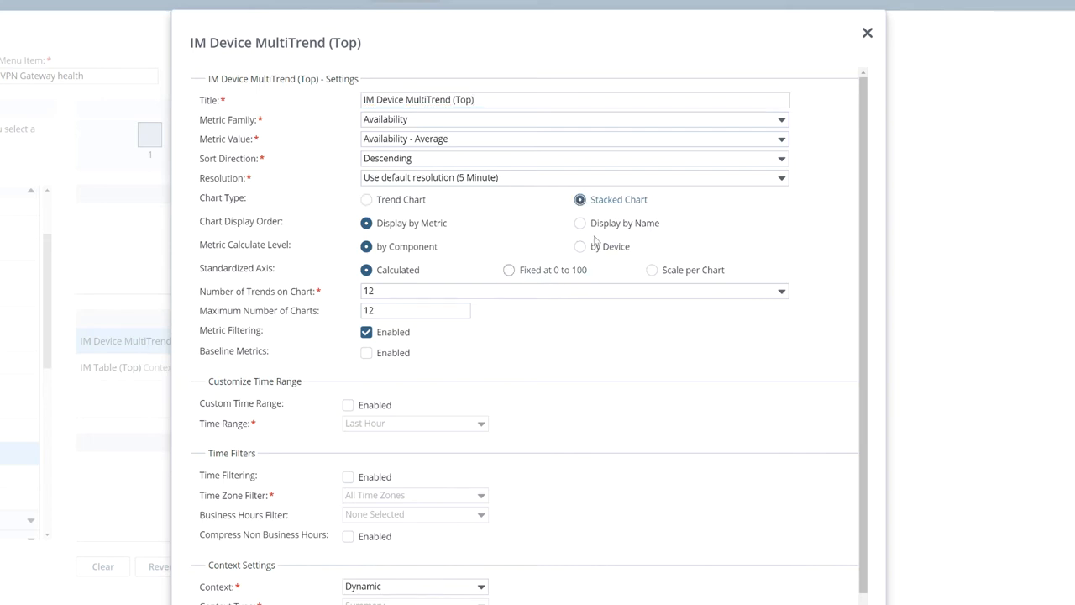
pyautogui.click(779, 121)
pyautogui.write('remote')
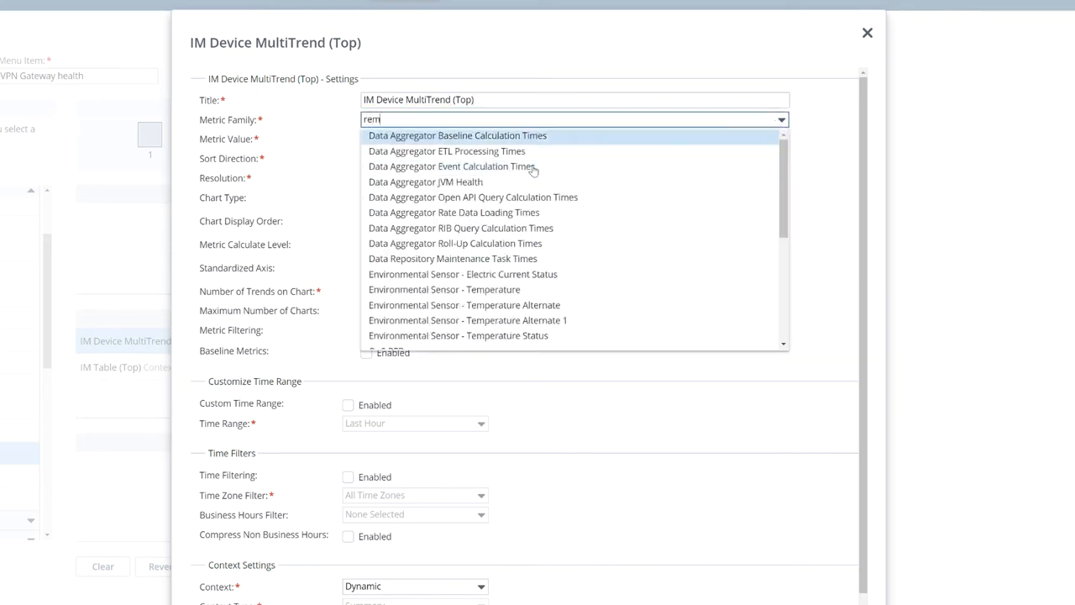
pyautogui.click(466, 136)
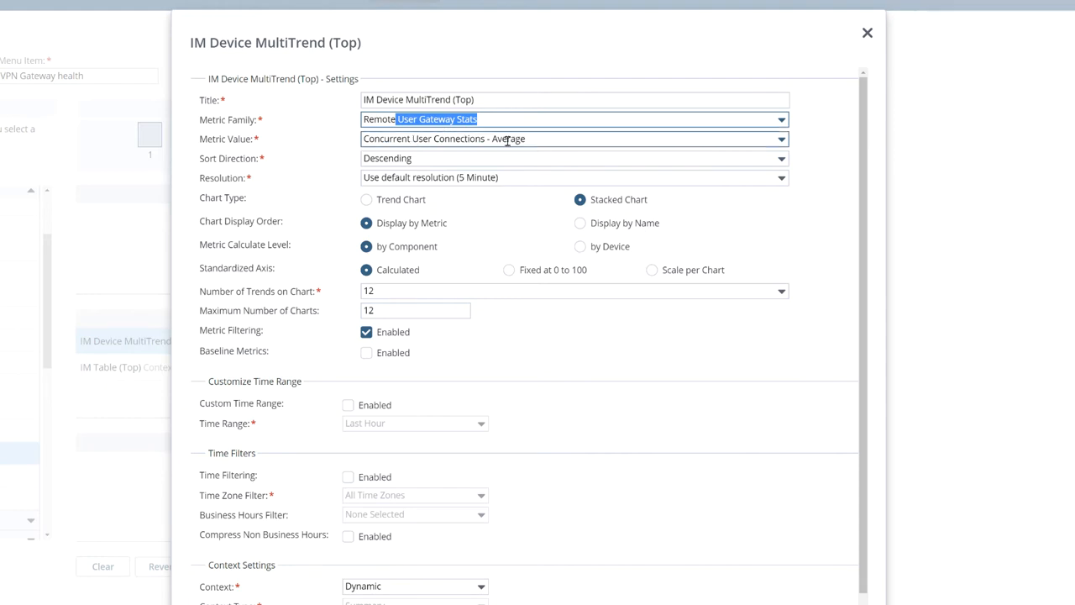
# Set the MultiTrend view's maximum number of charts to 50 and calculate its metric by device.
pyautogui.click(378, 309)
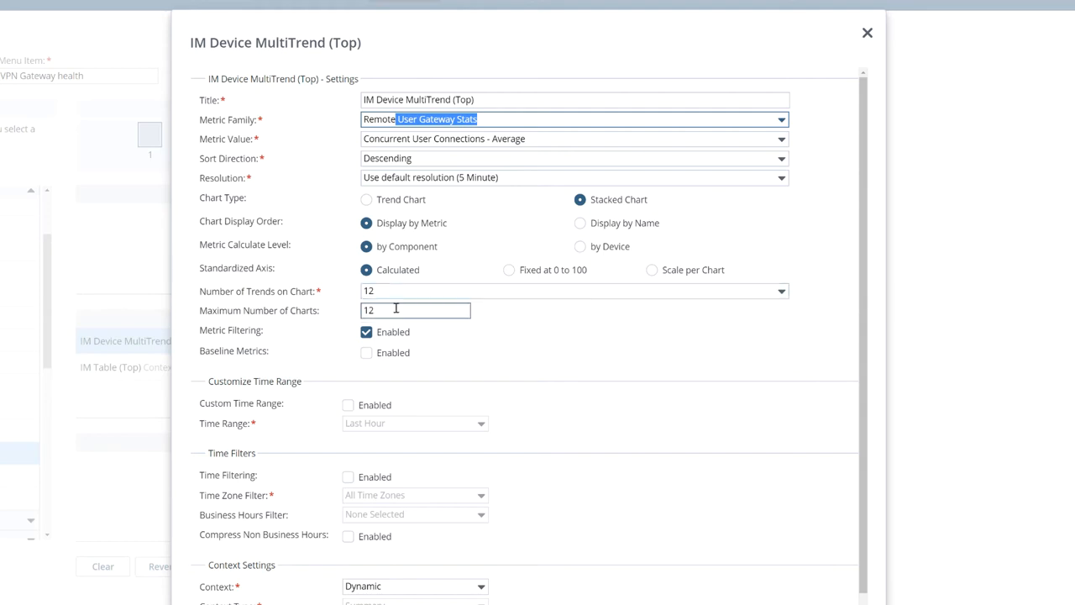
pyautogui.doubleClick(395, 309)
pyautogui.write('50')
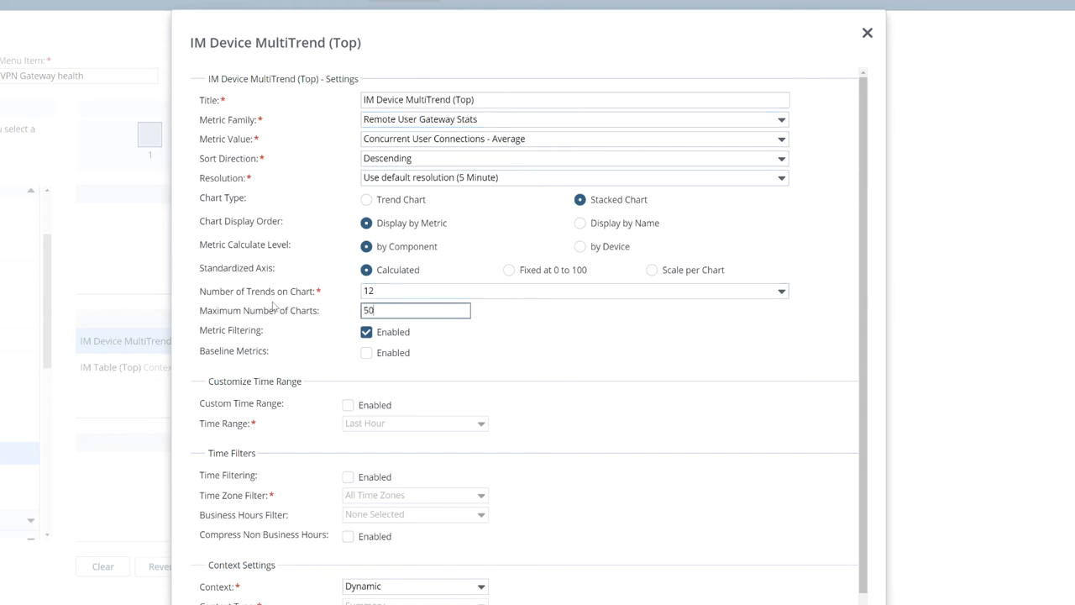
pyautogui.click(684, 385)
pyautogui.click(580, 247)
# Give the MultiTrend view a Fixed context of the VPN Gateways group under Collections.
pyautogui.scroll(-1, 637, 394)
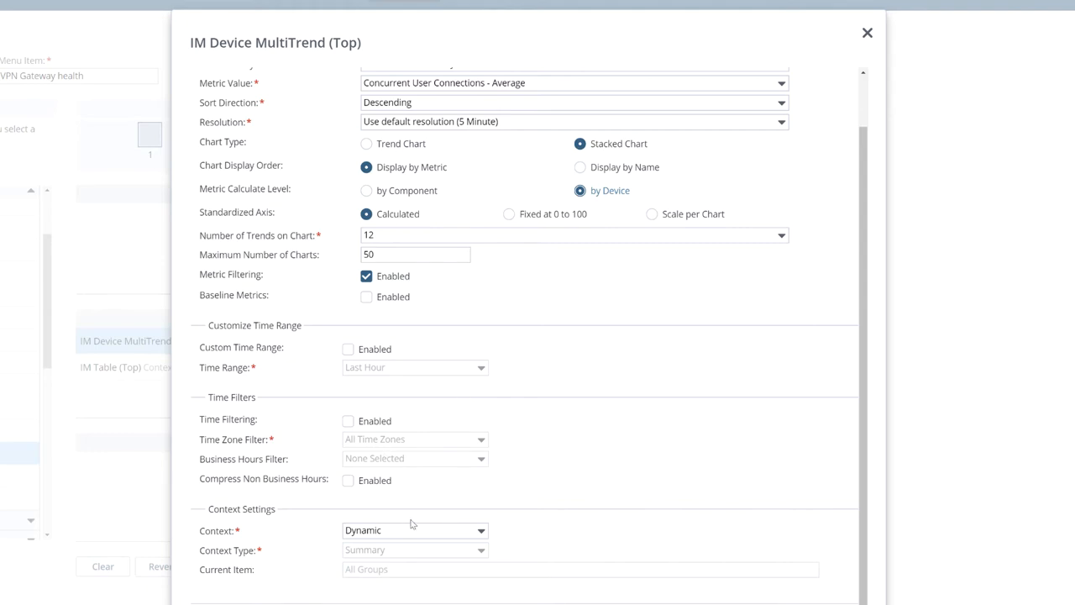
pyautogui.click(477, 530)
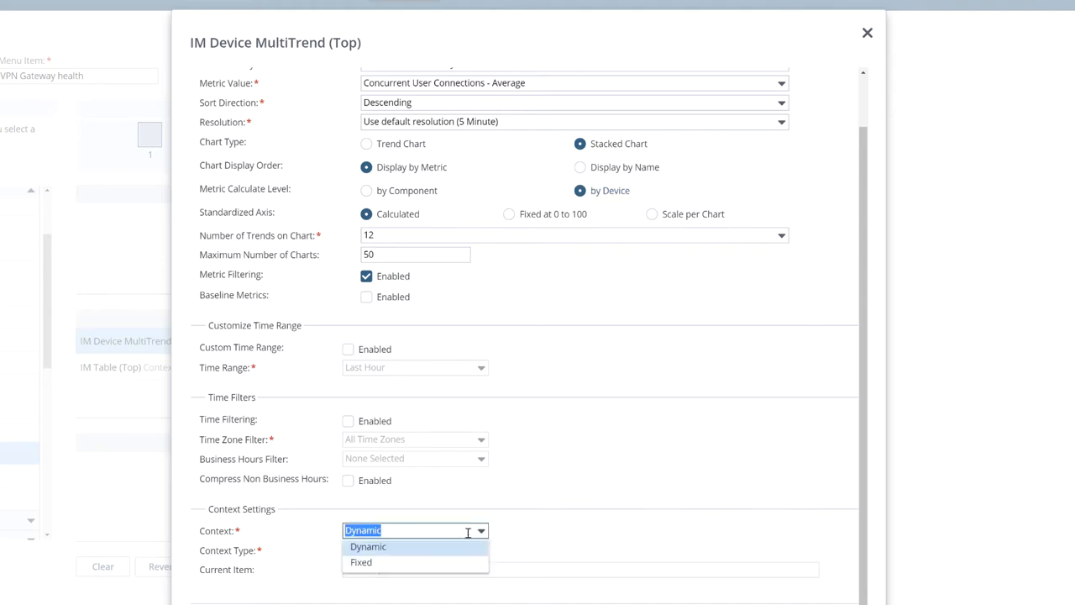
pyautogui.click(402, 562)
pyautogui.scroll(-3, 586, 520)
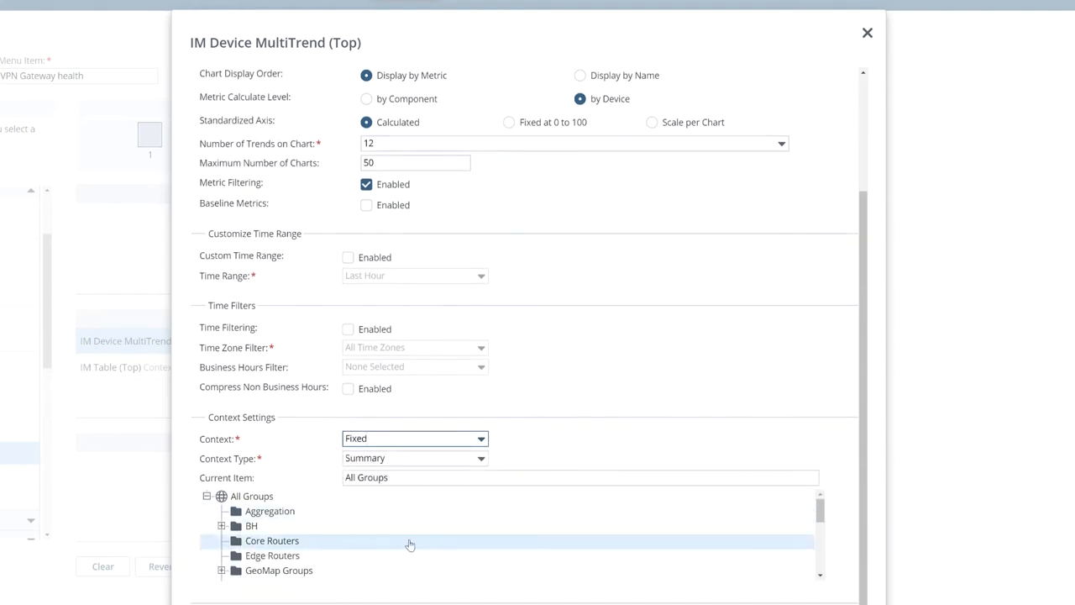
pyautogui.scroll(-5, 408, 543)
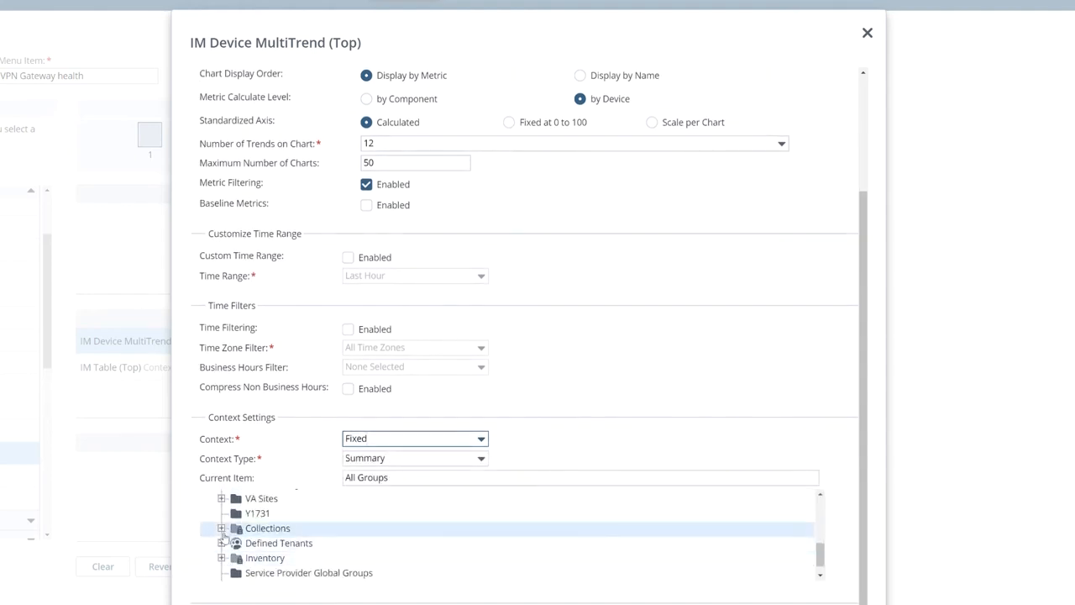
pyautogui.click(221, 528)
pyautogui.click(289, 514)
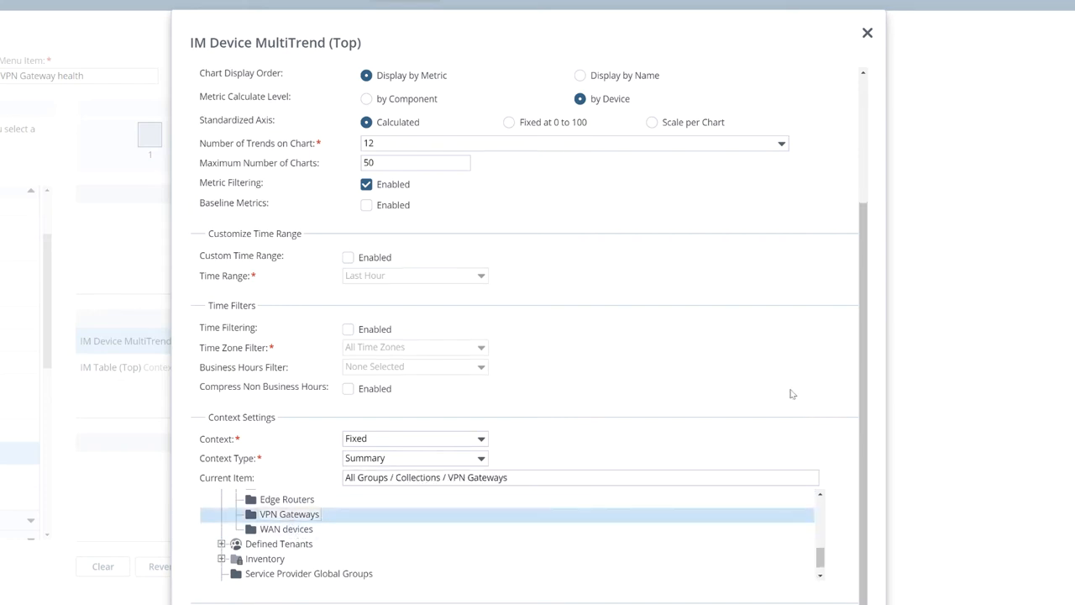
# Title the MultiTrend view "Concurrent User Connections Trend" and save its settings.
pyautogui.scroll(3, 790, 389)
pyautogui.tripleClick(490, 103)
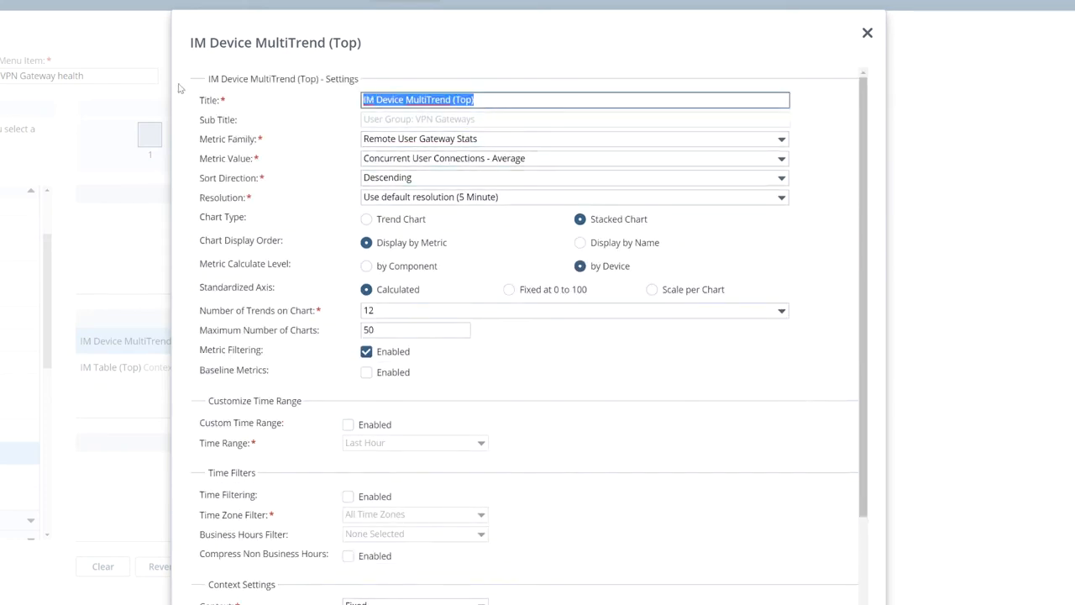
pyautogui.write('Con')
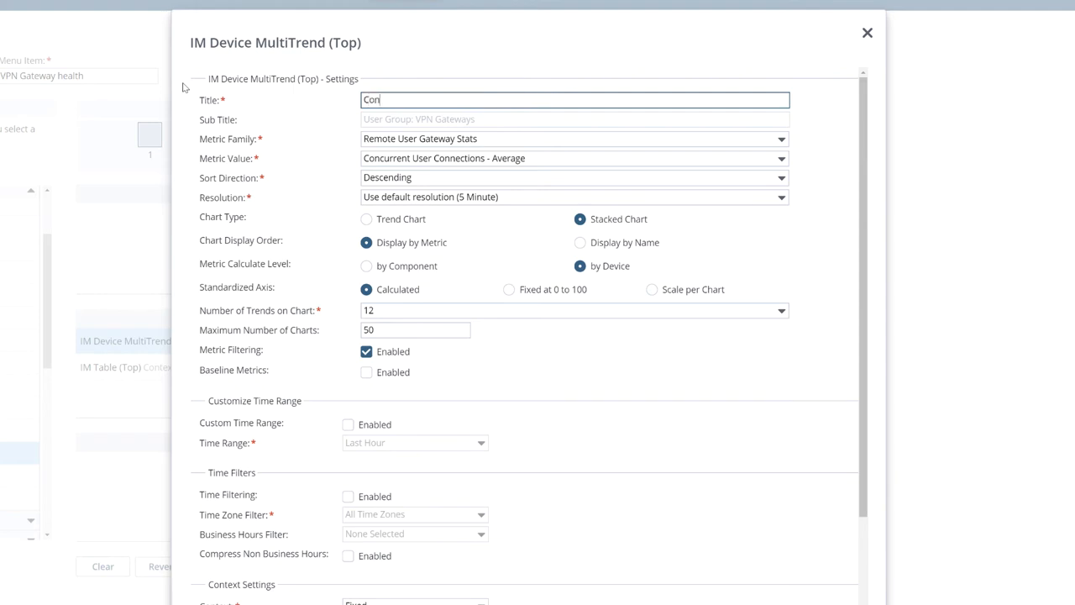
pyautogui.write('current User Connections Trend')
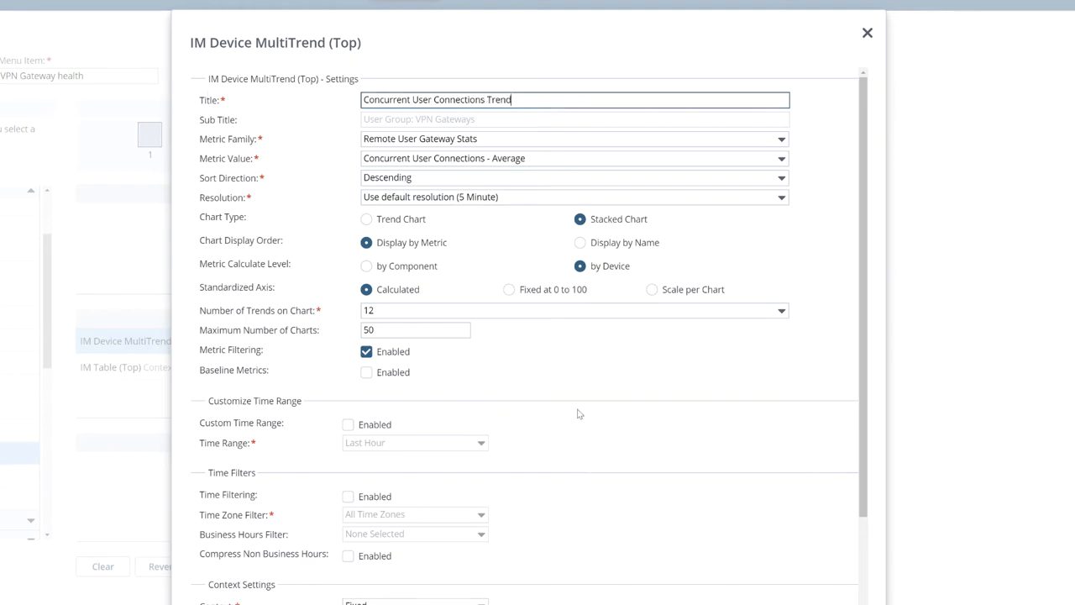
pyautogui.scroll(-5, 571, 403)
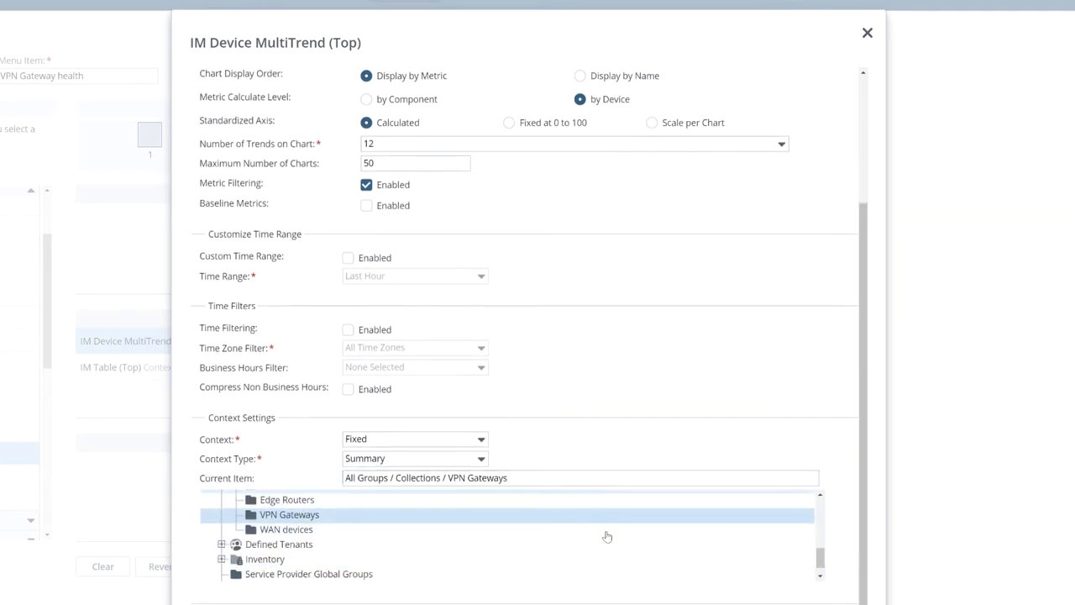
pyautogui.click(651, 590)
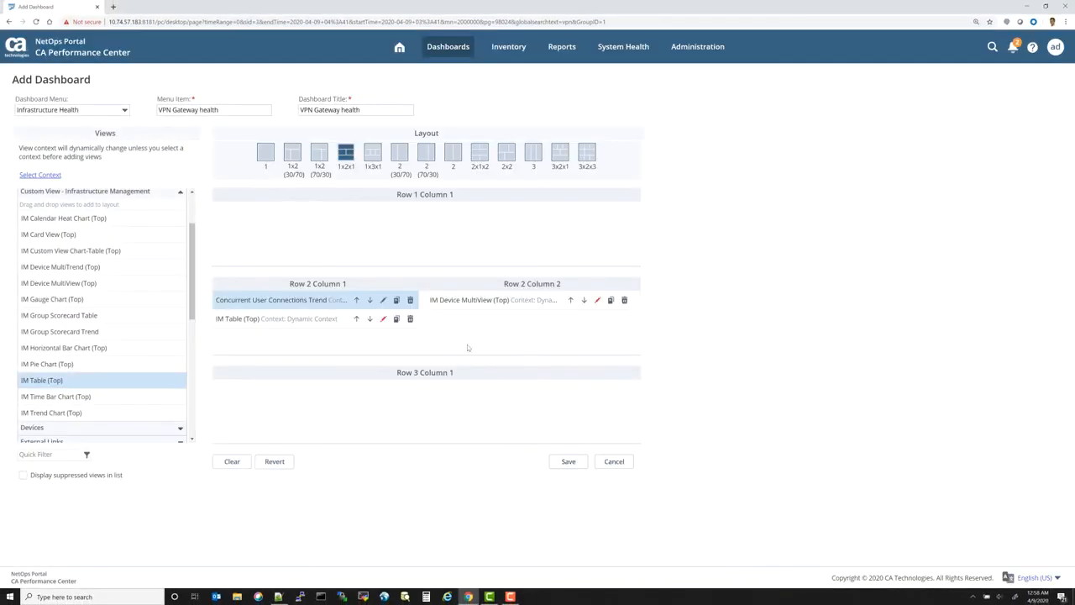
# Set the IM Device MultiView (Top) view to the Remote User Gateway Stats metric family with the Pct Util User Connections - Average field.
pyautogui.click(599, 300)
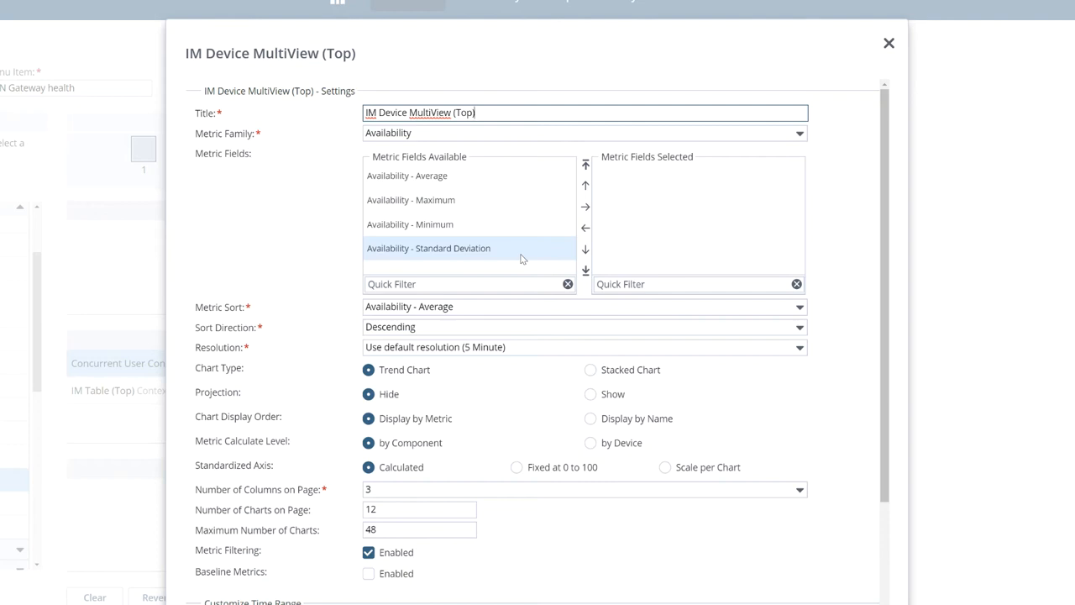
pyautogui.click(800, 133)
pyautogui.write('Remote User Gateway Stats')
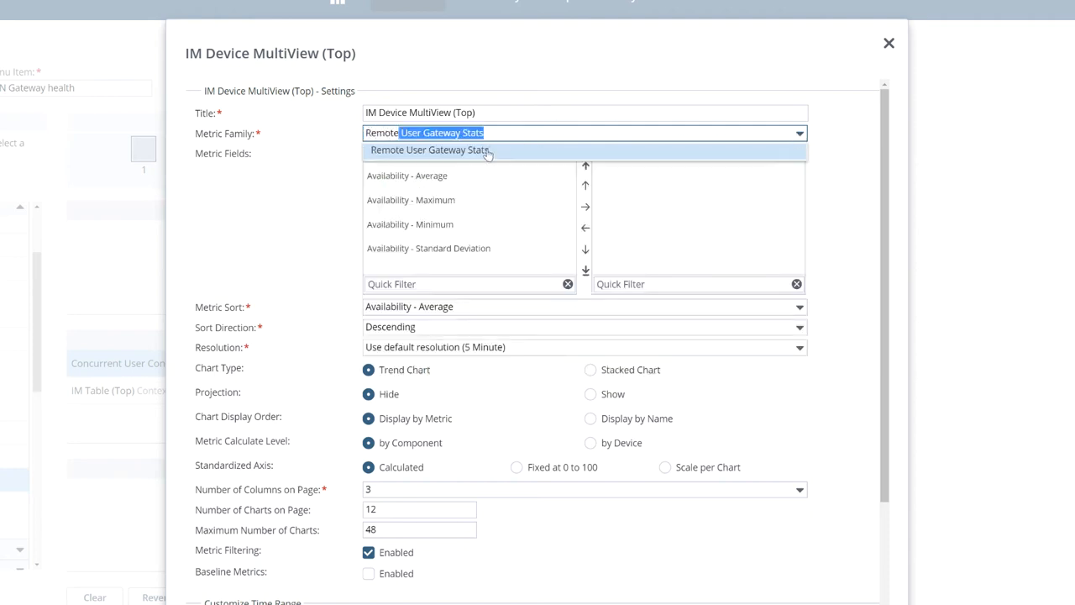
pyautogui.click(487, 151)
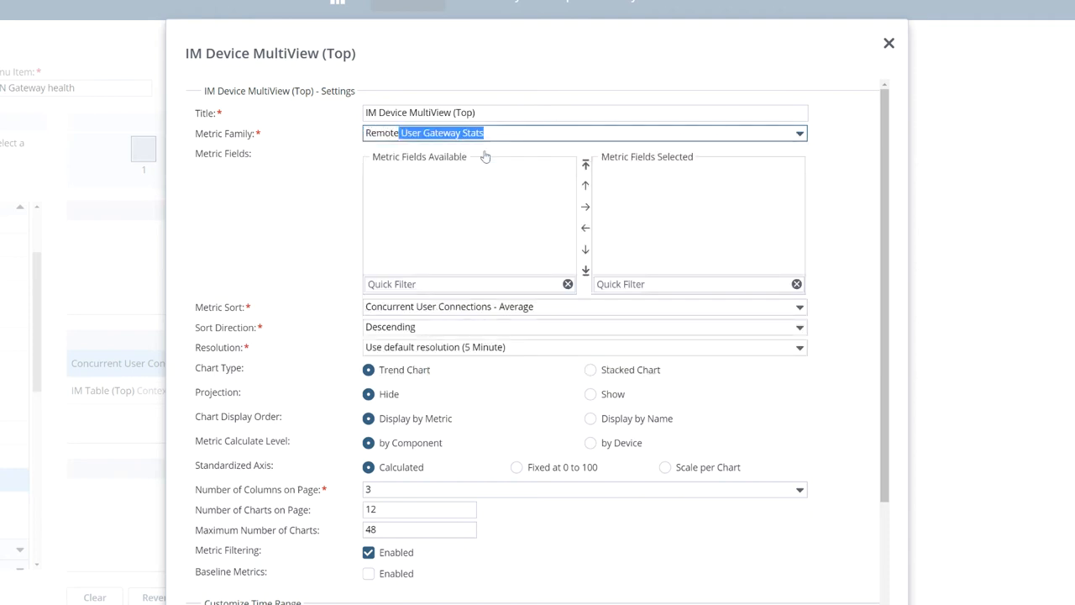
pyautogui.scroll(-1, 512, 240)
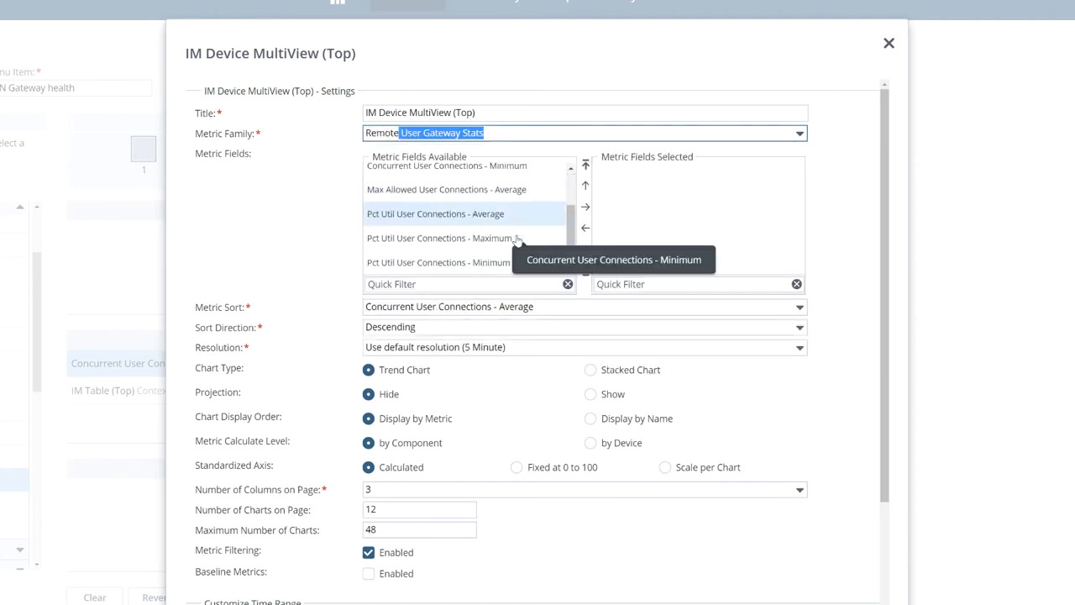
pyautogui.moveTo(452, 215); pyautogui.dragTo(697, 228)
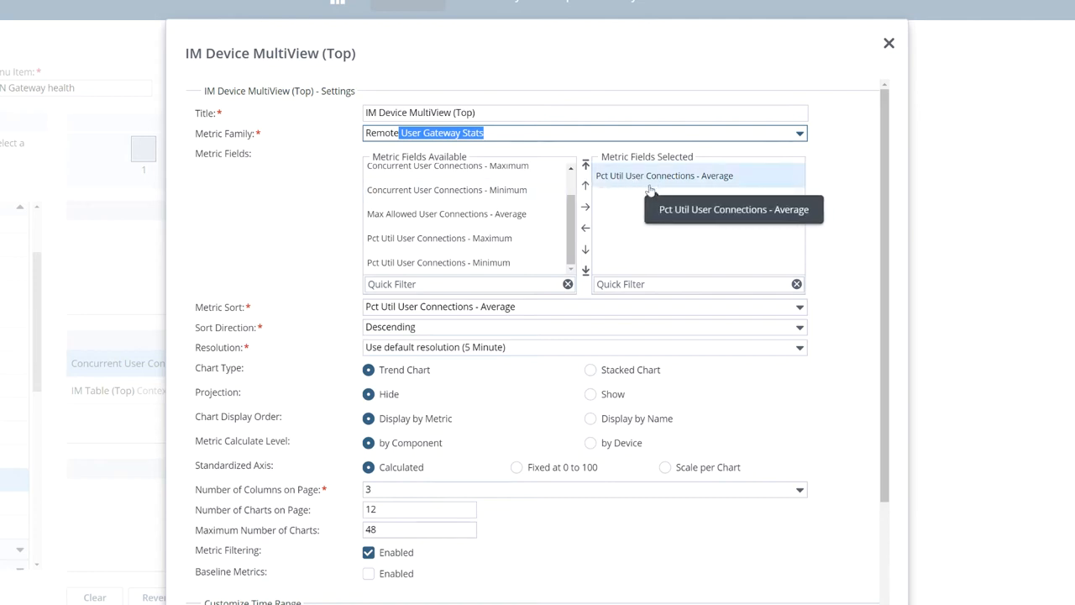
# Title the MultiView view "% User Connections".
pyautogui.moveTo(482, 112); pyautogui.dragTo(304, 114)
pyautogui.write('%')
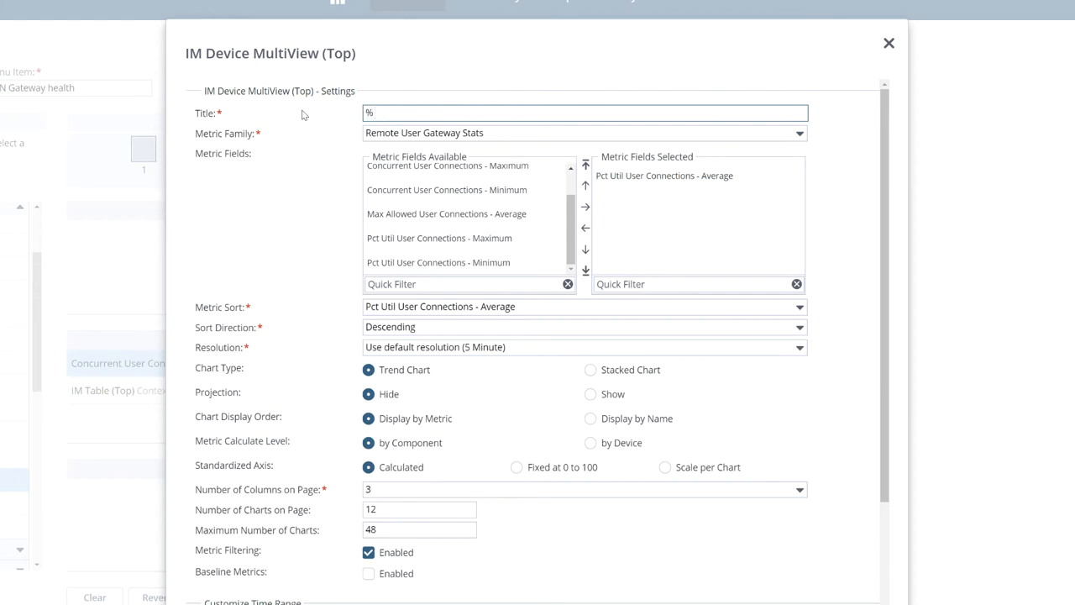
pyautogui.write(' Con')
pyautogui.press('BackSpace')
pyautogui.press('BackSpace')
pyautogui.write('User Connections')
# Calculate the MultiView metric by device and set the number of charts on the page to 20.
pyautogui.click(590, 442)
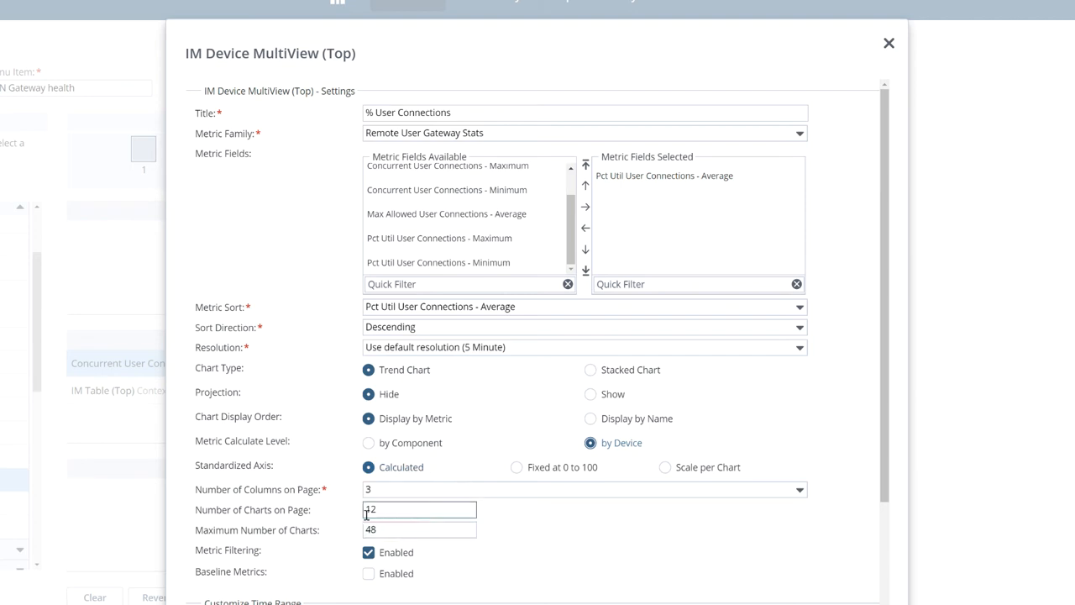
pyautogui.moveTo(425, 511); pyautogui.dragTo(259, 503)
pyautogui.write('20')
pyautogui.click(595, 575)
# Give the % User Connections view a Fixed context of Collections / VPN Gateways and save its settings.
pyautogui.scroll(-3, 593, 574)
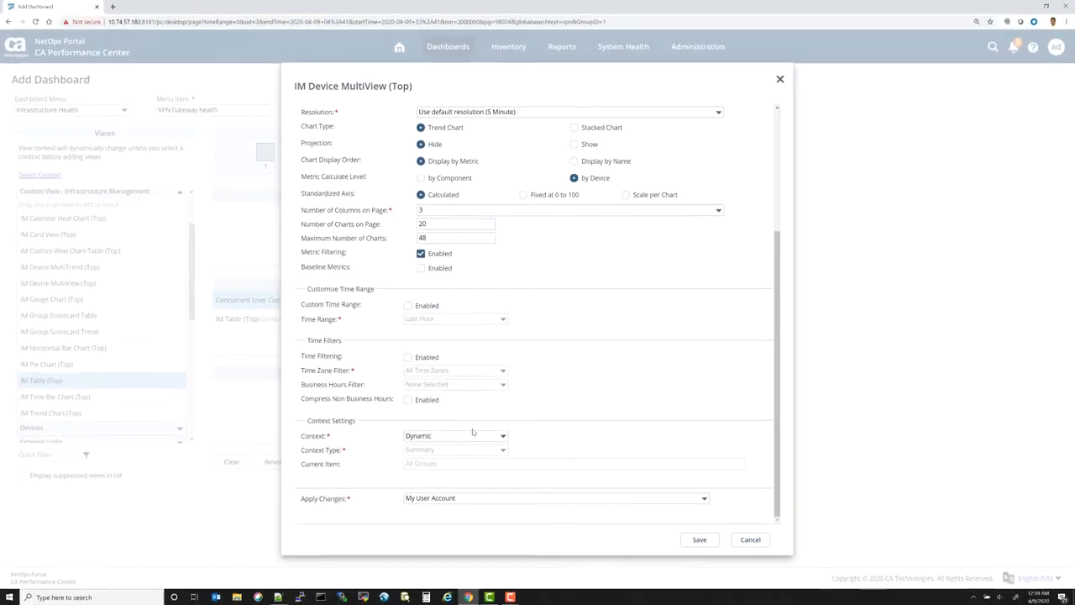
pyautogui.click(504, 438)
pyautogui.click(486, 454)
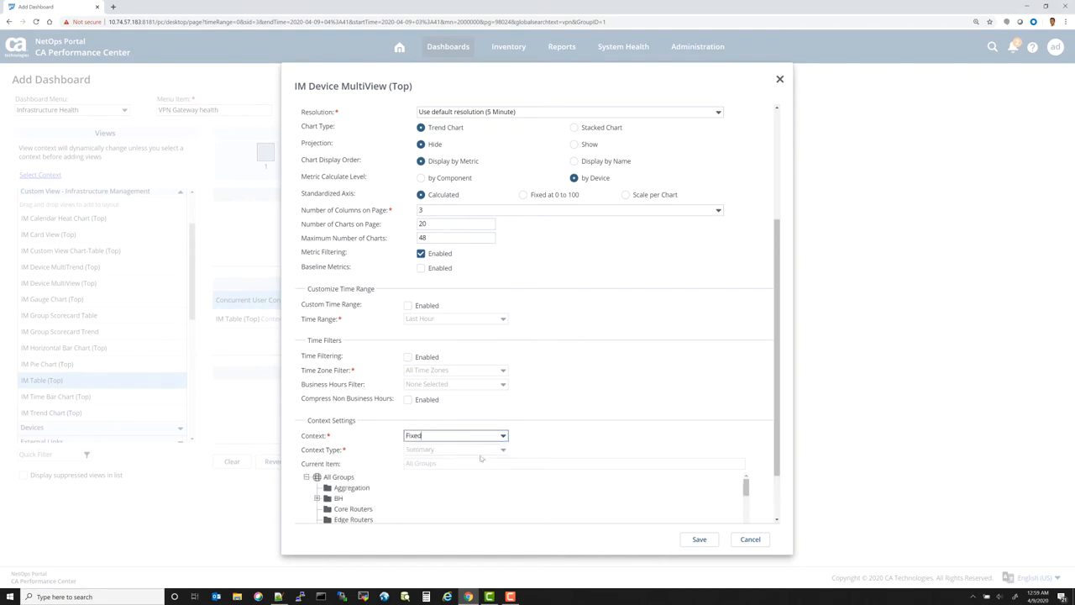
pyautogui.scroll(-2, 504, 482)
pyautogui.scroll(-3, 392, 451)
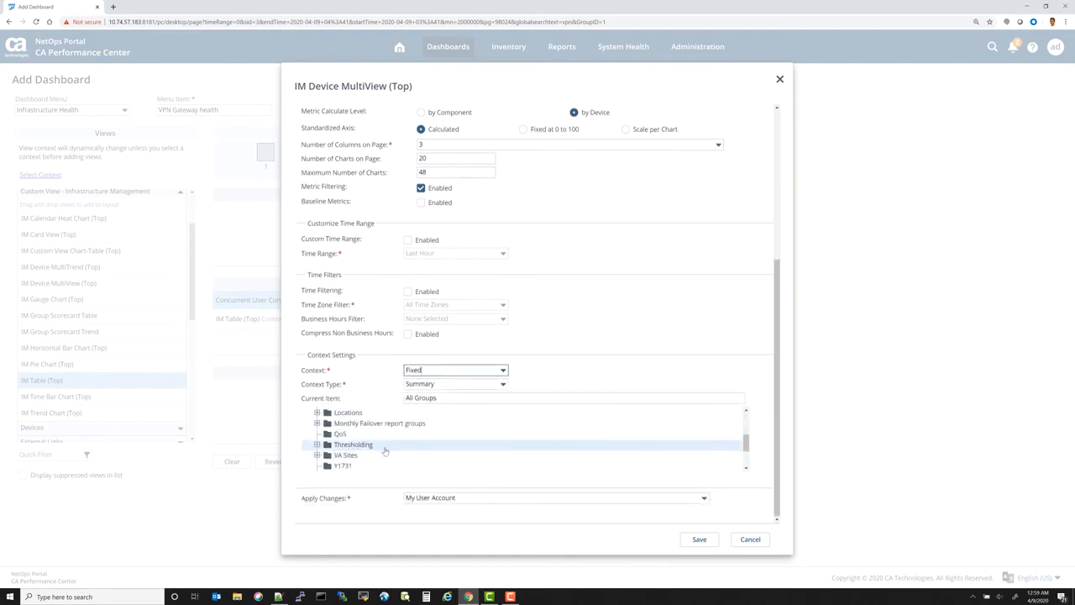
pyautogui.scroll(-2, 350, 444)
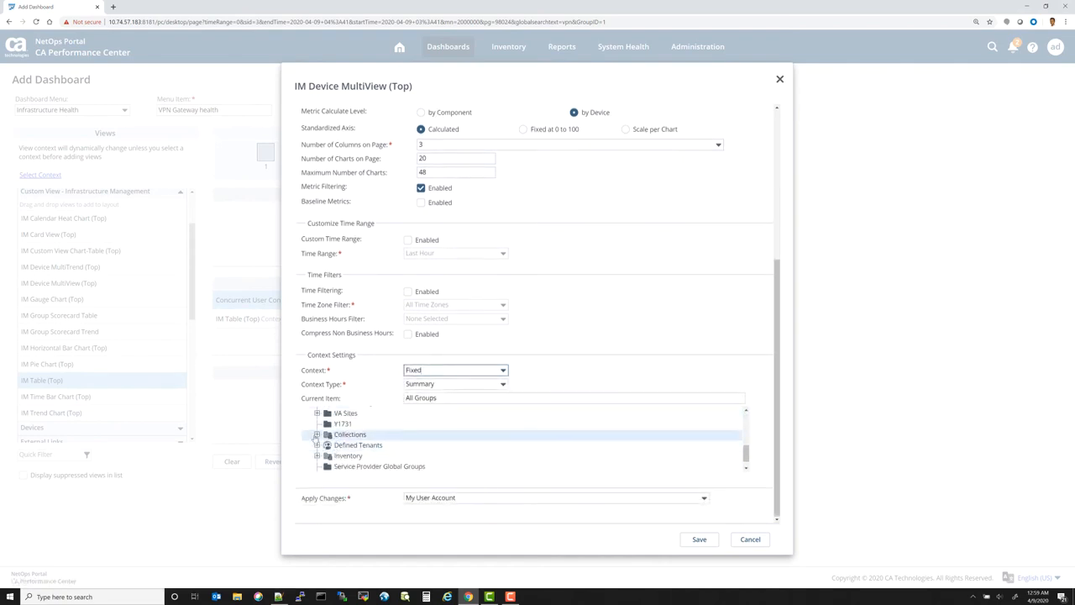
pyautogui.click(317, 434)
pyautogui.scroll(-2, 378, 436)
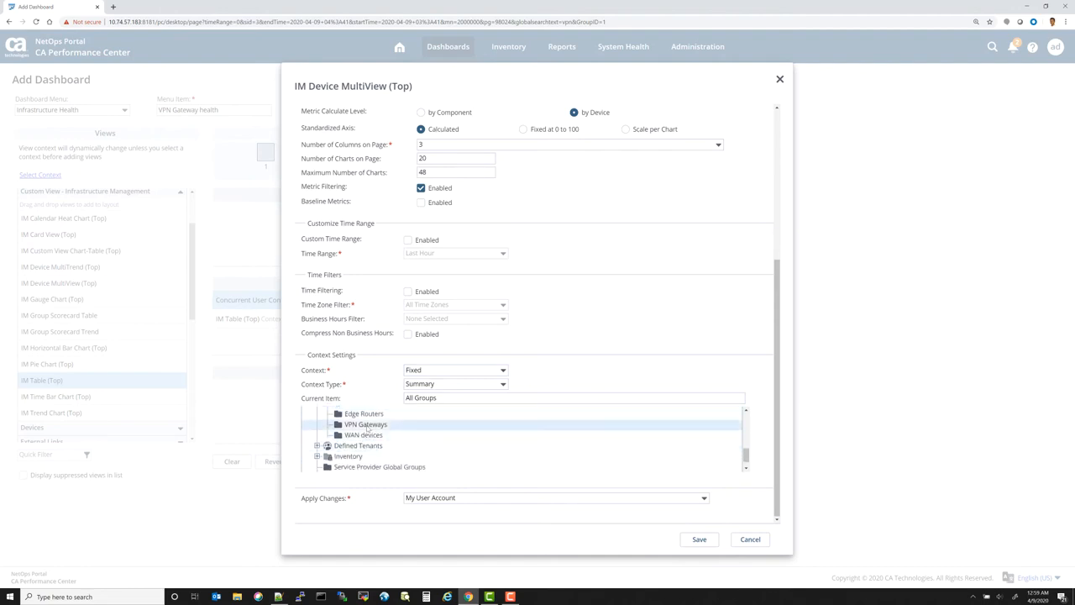
pyautogui.click(466, 425)
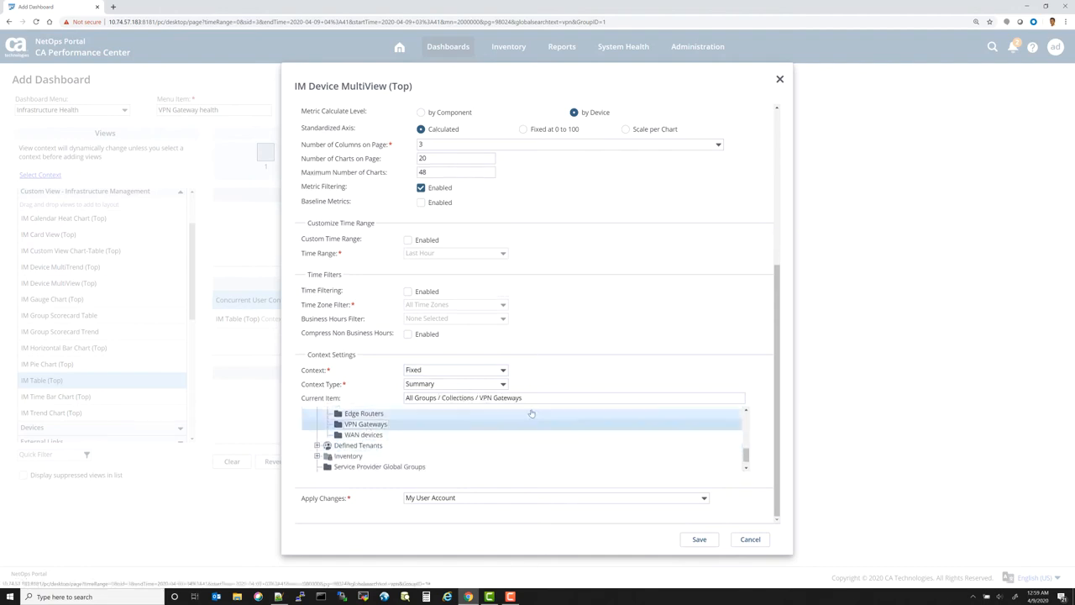
pyautogui.scroll(4, 614, 280)
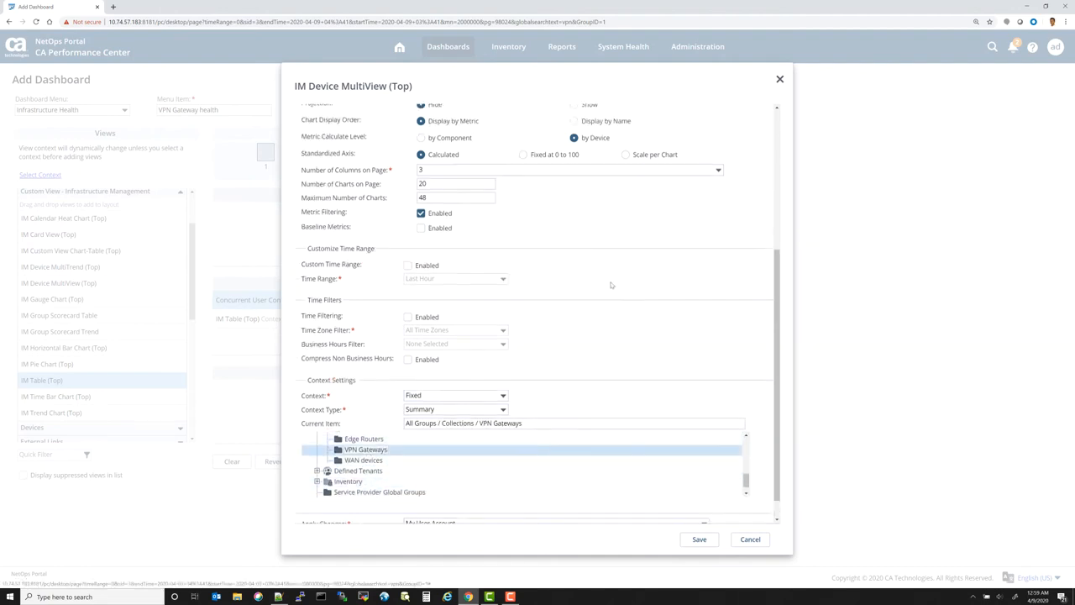
pyautogui.scroll(1, 611, 284)
pyautogui.scroll(-3, 639, 378)
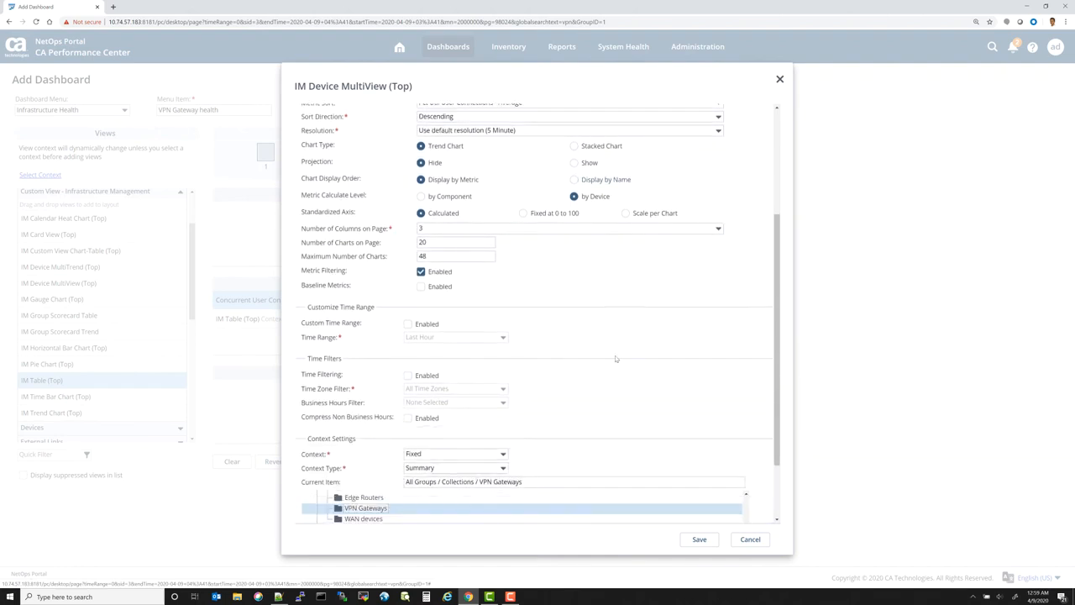
pyautogui.click(699, 538)
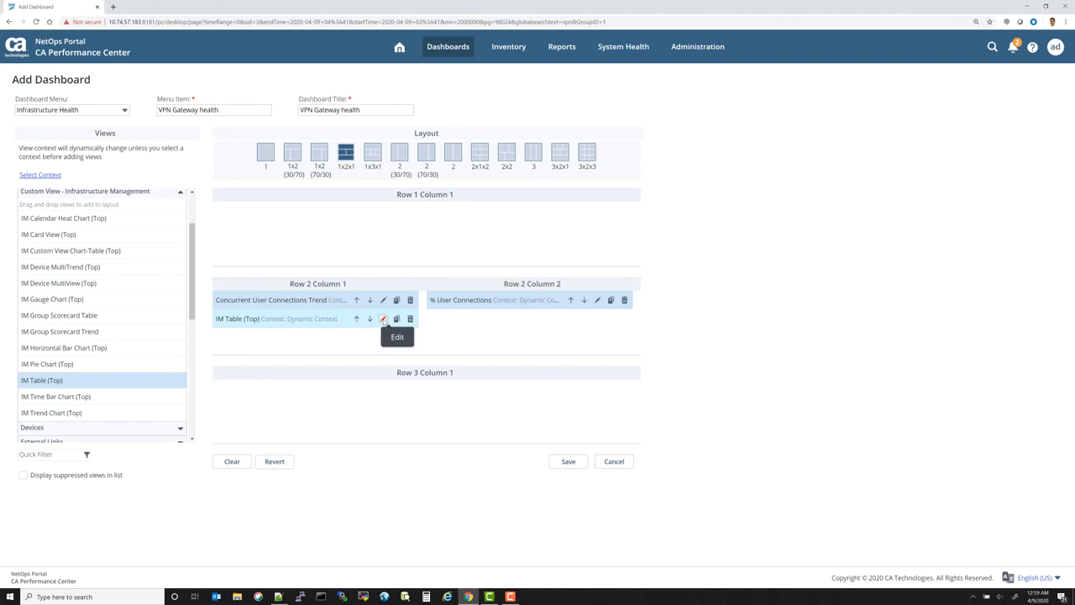
# Title the IM Table (Top) view "VPN Connection stats" and set its metric family to Remote User Gateway Stats.
pyautogui.click(383, 318)
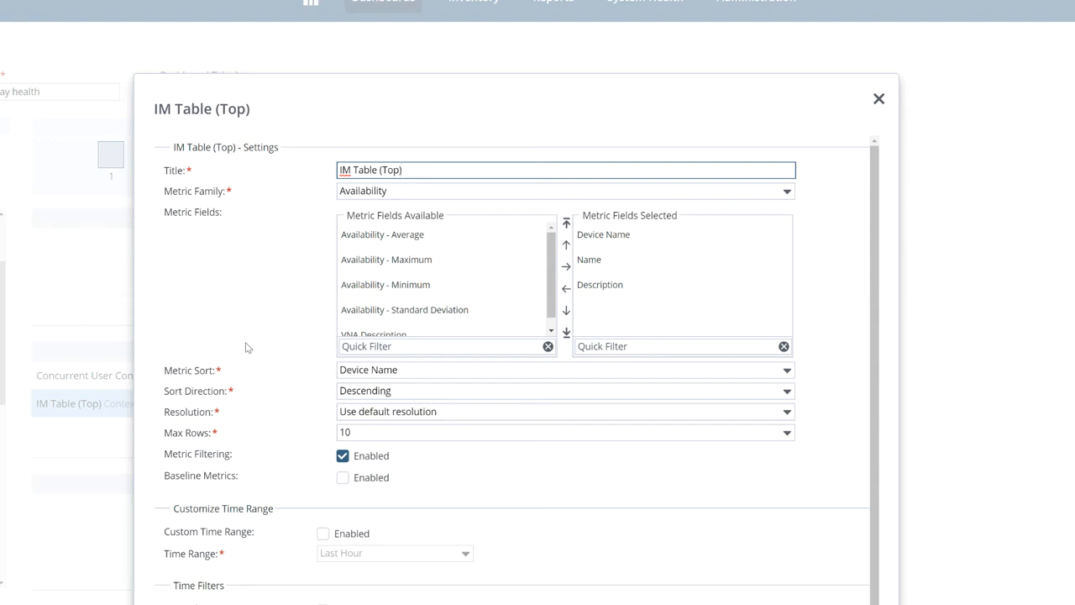
pyautogui.moveTo(413, 171); pyautogui.dragTo(223, 174)
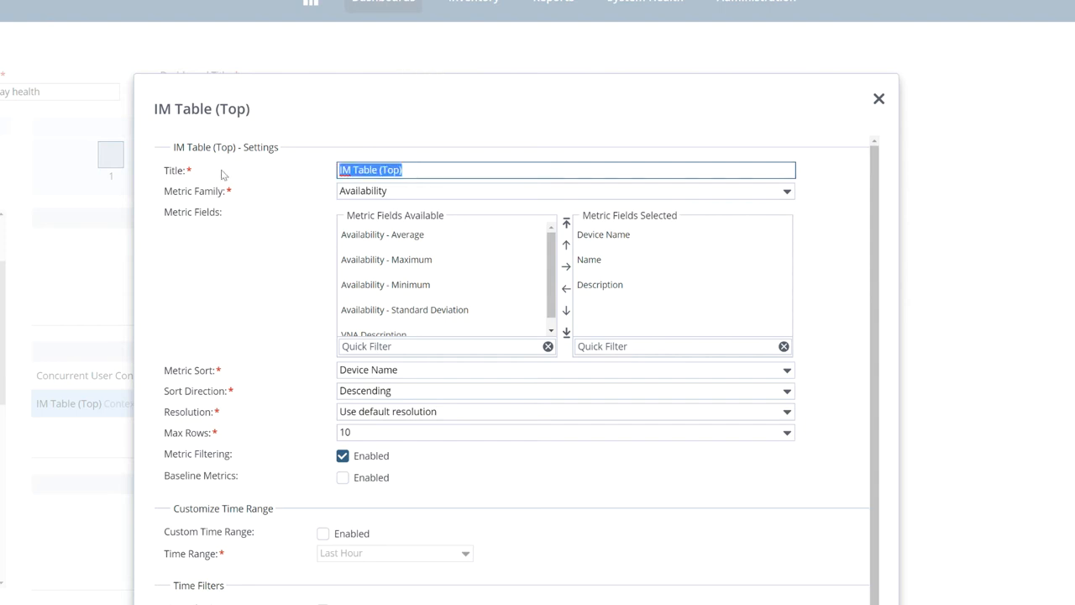
pyautogui.write('VPN Con')
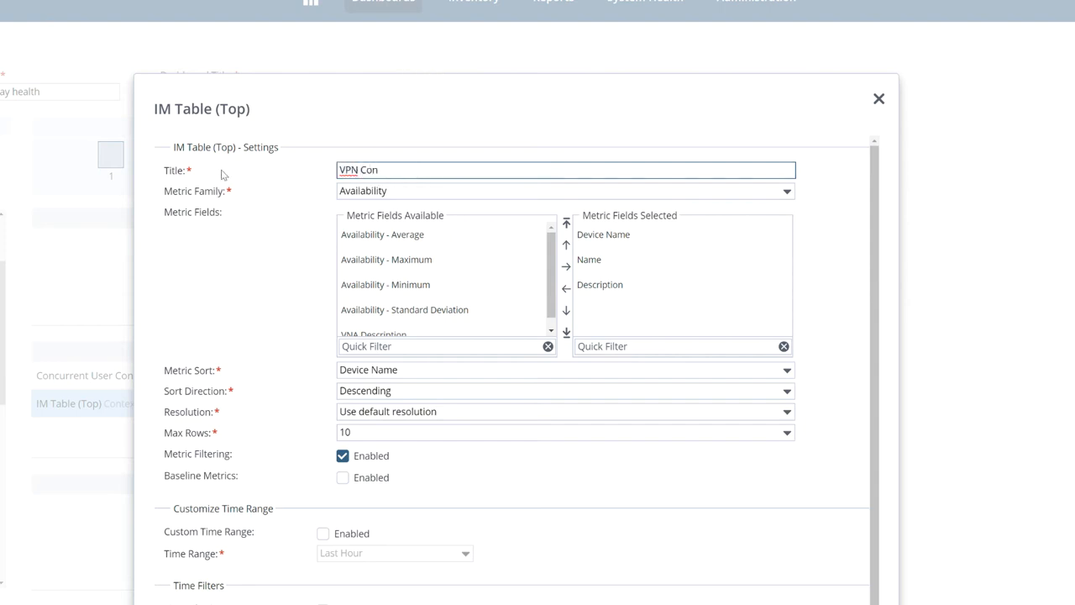
pyautogui.write('nection stats')
pyautogui.click(786, 192)
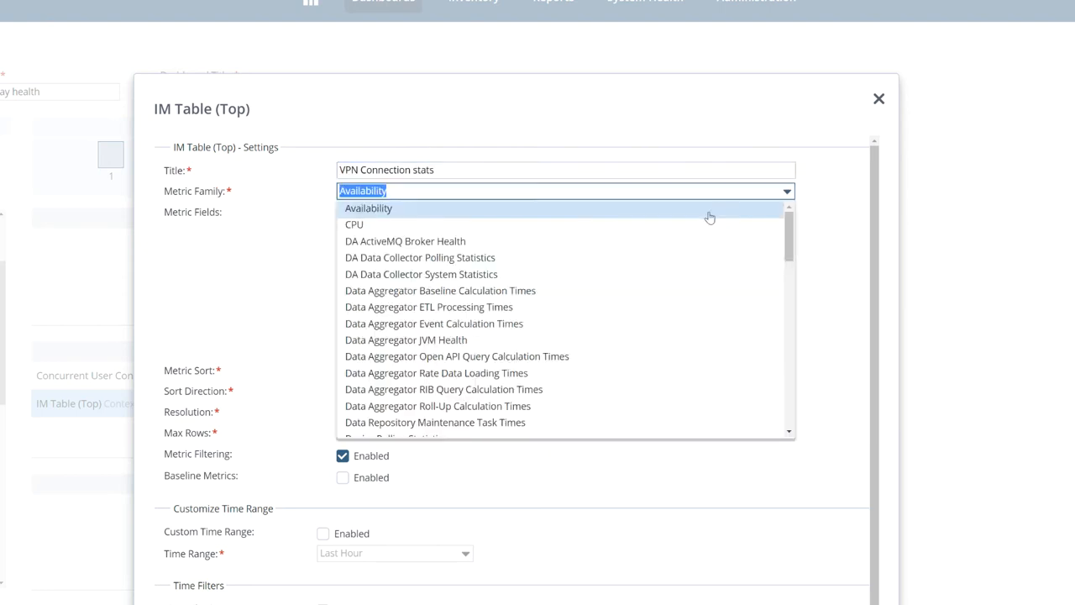
pyautogui.write('remote')
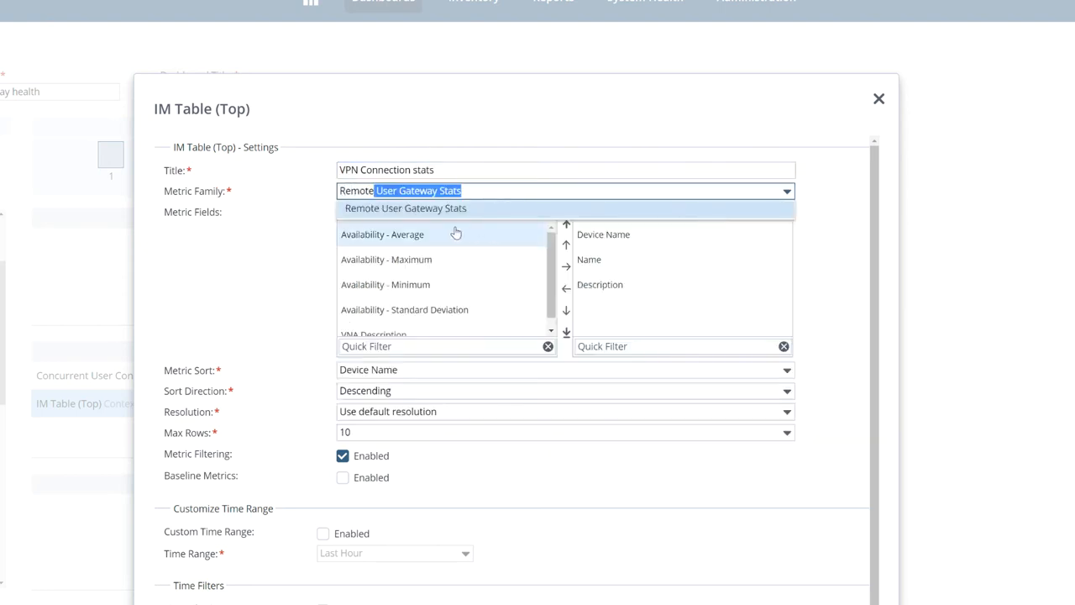
pyautogui.click(430, 209)
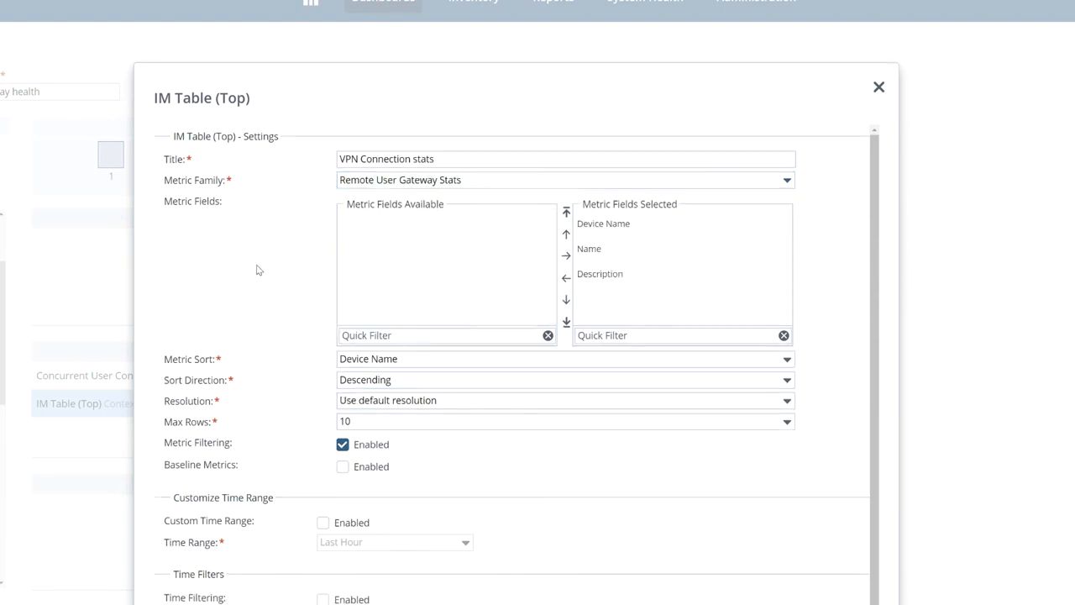
# Remove Name and Description from the table's selected metric fields and add Concurrent User Connections - Maximum.
pyautogui.click(596, 249)
pyautogui.keyDown('shift'); pyautogui.click(605, 273); pyautogui.keyUp('shift')
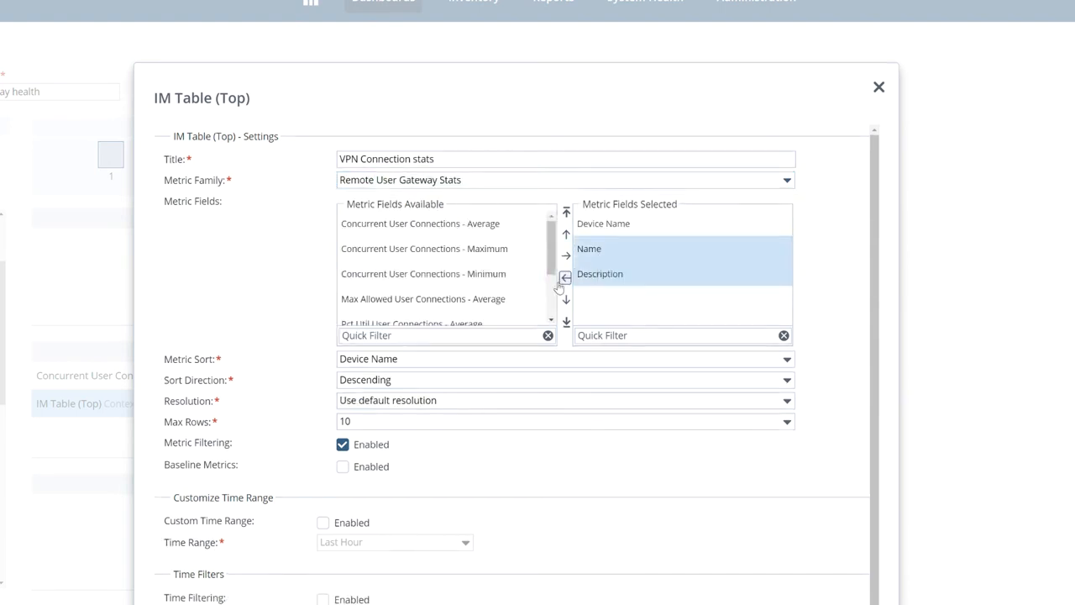
pyautogui.click(566, 275)
pyautogui.scroll(-1, 560, 277)
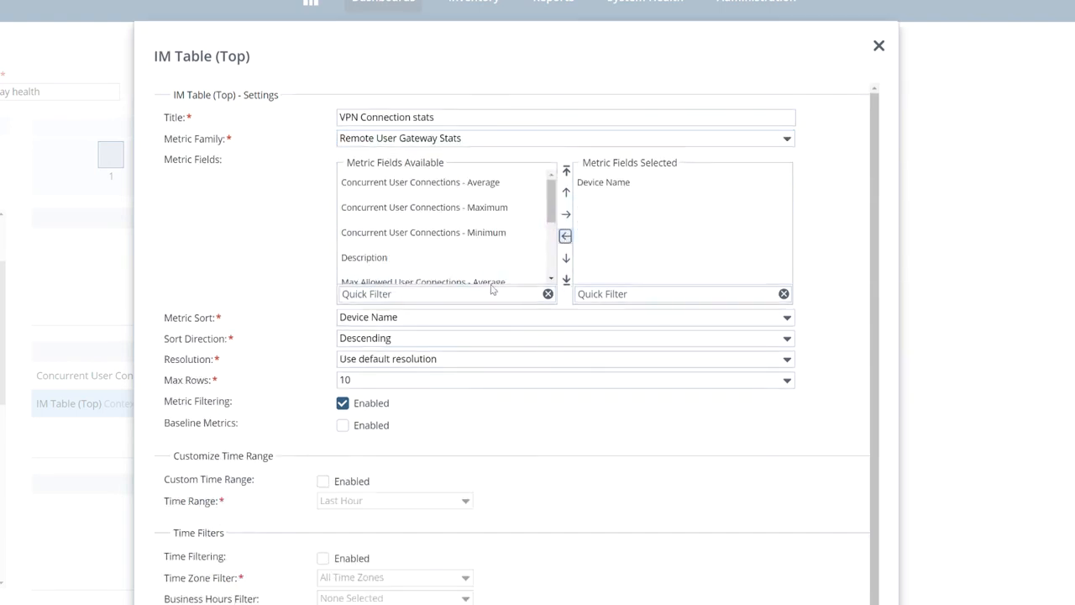
pyautogui.moveTo(511, 210); pyautogui.dragTo(631, 217)
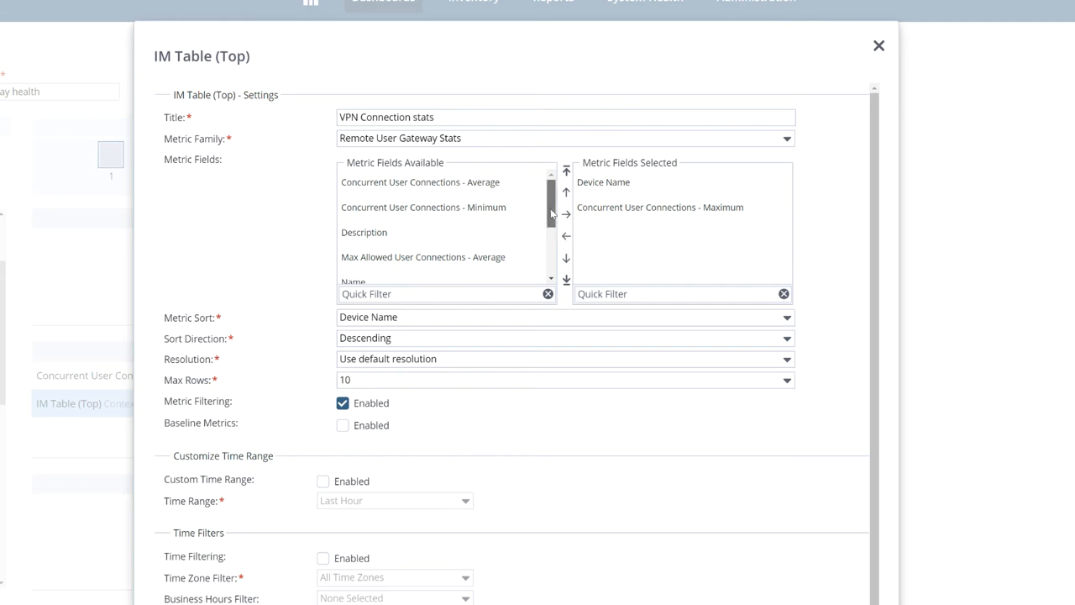
# Add Max Allowed User Connections - Average to the table's selected metric fields and set Max Rows to 50.
pyautogui.moveTo(551, 214); pyautogui.dragTo(550, 238)
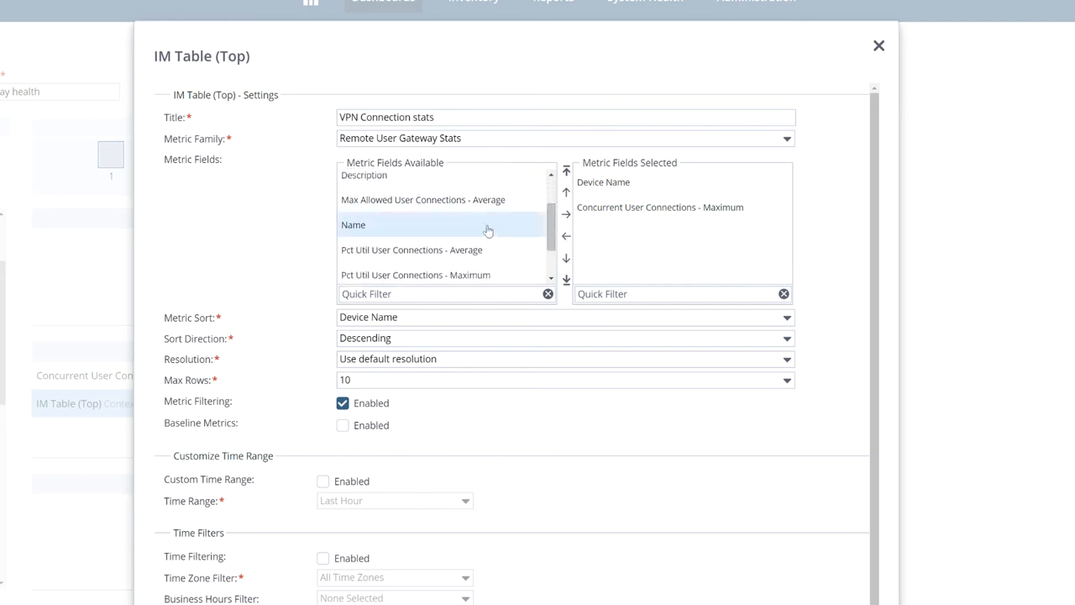
pyautogui.moveTo(441, 204); pyautogui.dragTo(651, 243)
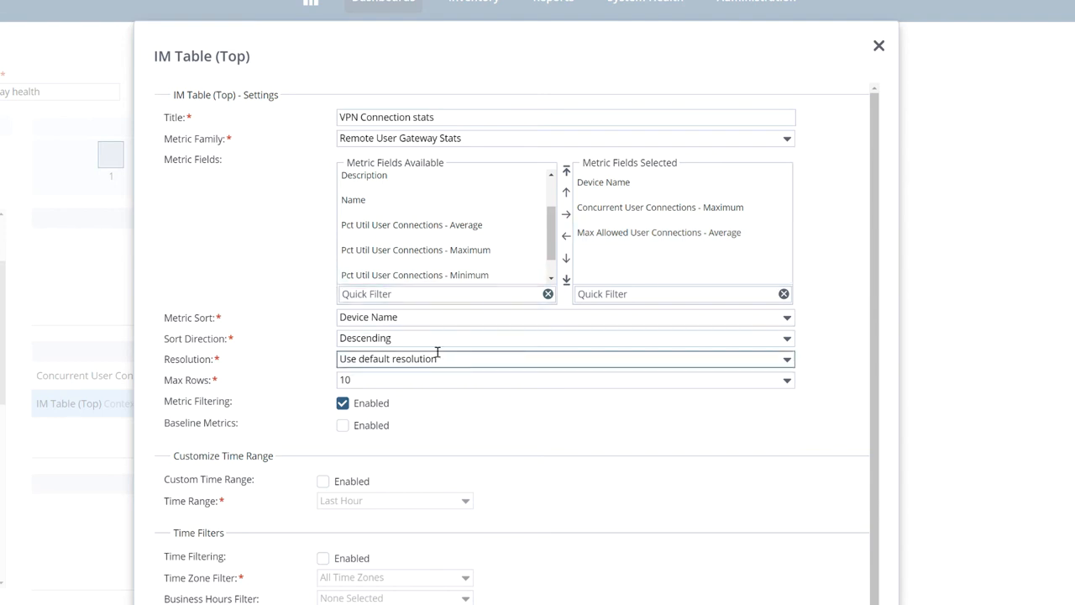
pyautogui.click(788, 382)
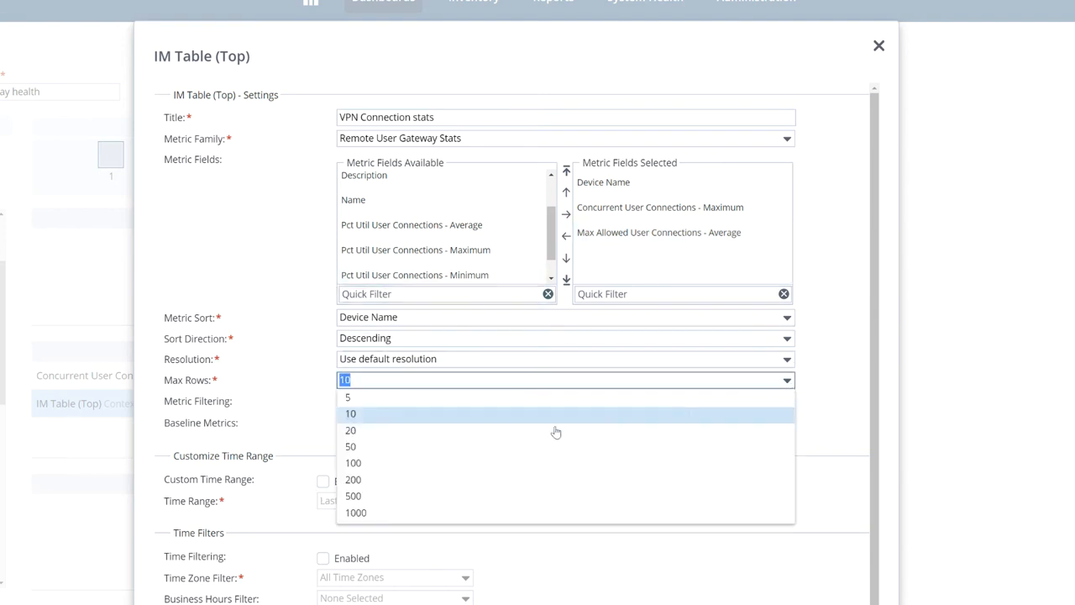
pyautogui.click(456, 446)
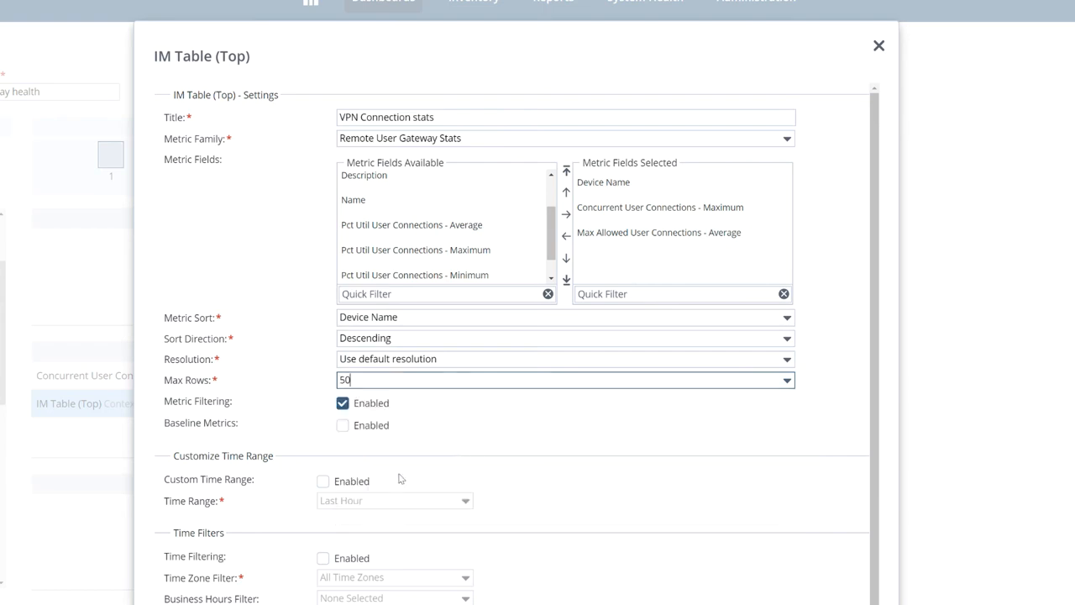
# Give the VPN Connection stats view a Fixed context of Collections / VPN Gateways, then save the view settings and the dashboard.
pyautogui.scroll(-3, 598, 474)
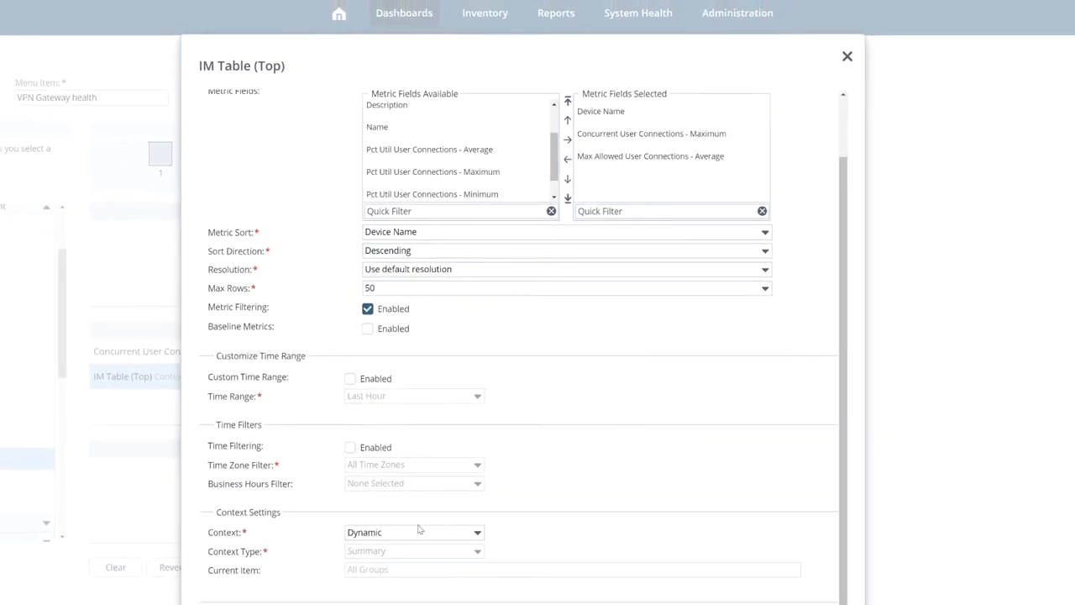
pyautogui.click(442, 533)
pyautogui.click(440, 562)
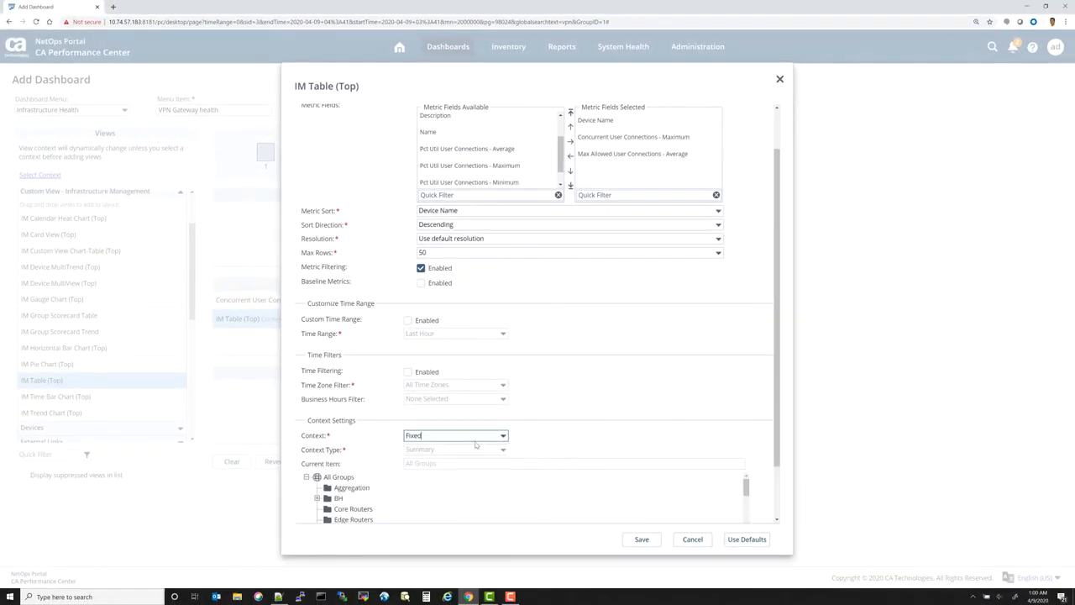
pyautogui.scroll(-5, 439, 492)
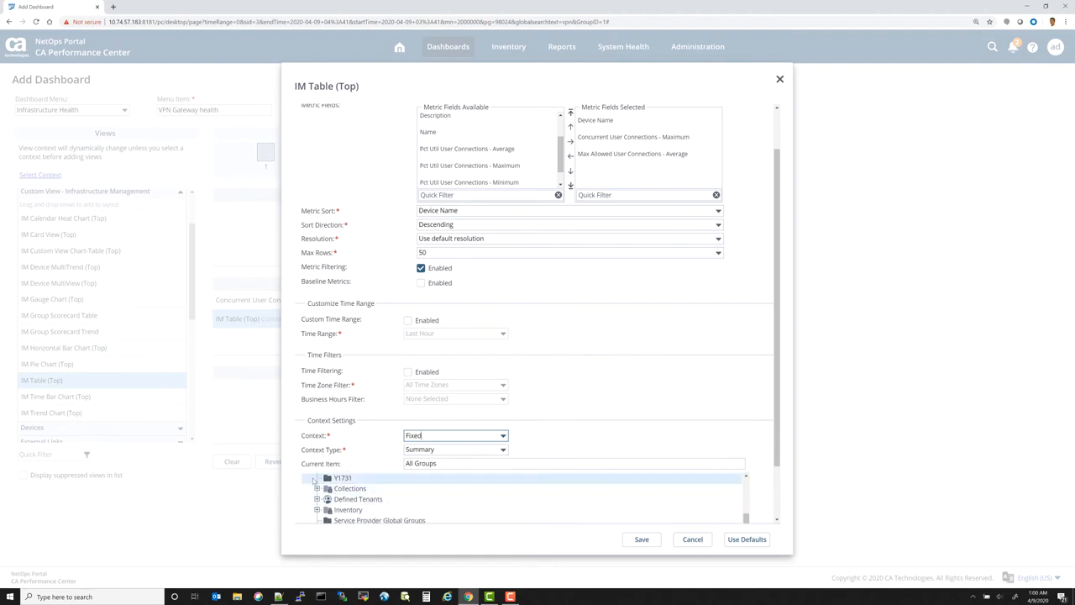
pyautogui.click(317, 487)
pyautogui.scroll(-1, 369, 491)
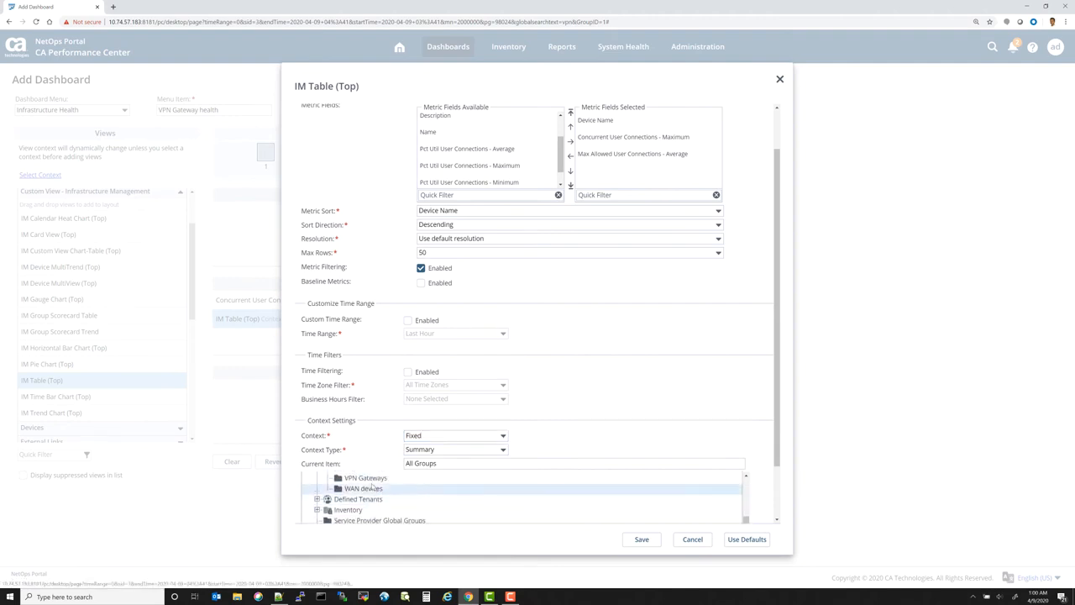
pyautogui.click(366, 478)
pyautogui.scroll(2, 786, 286)
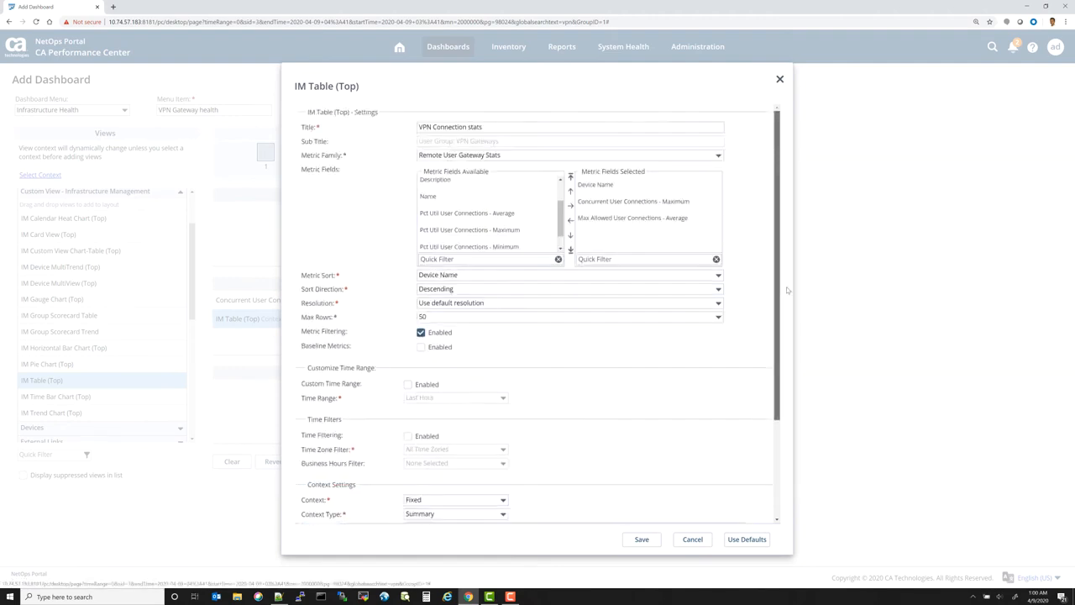
pyautogui.scroll(-2, 787, 380)
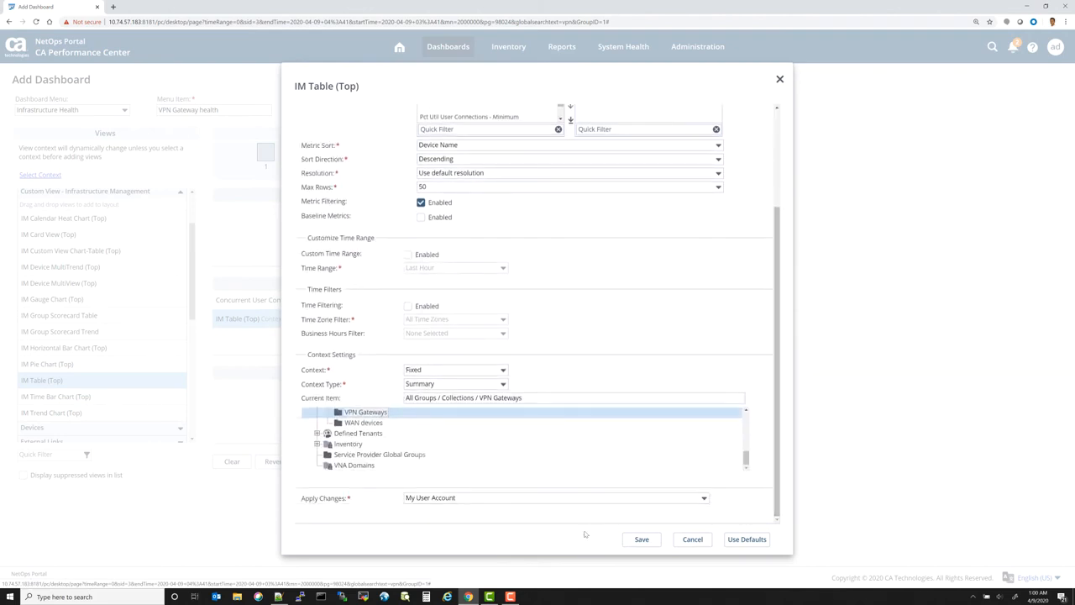
pyautogui.click(641, 539)
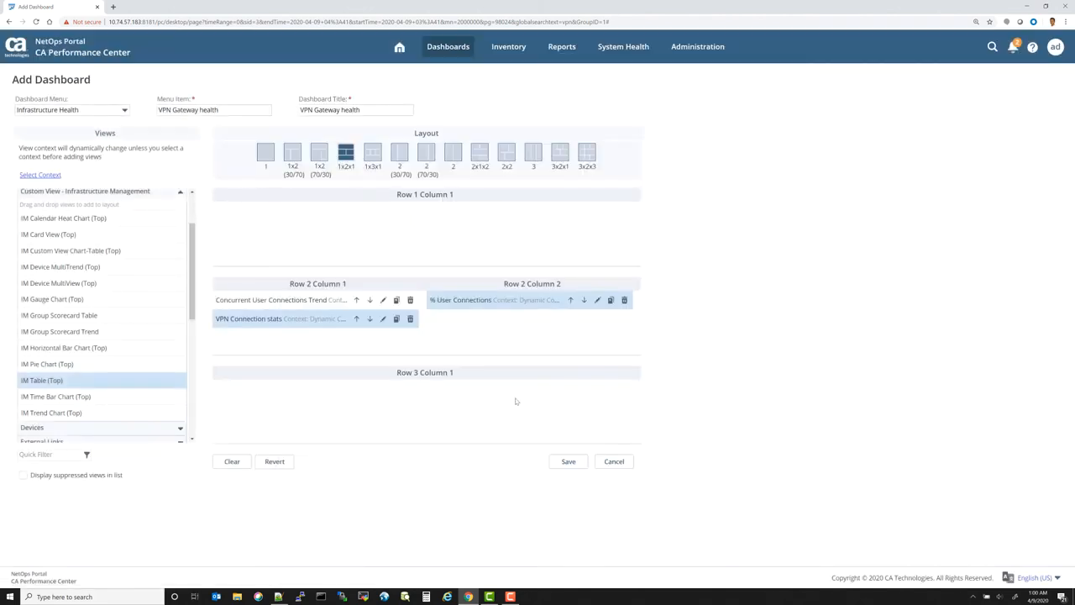
pyautogui.click(567, 462)
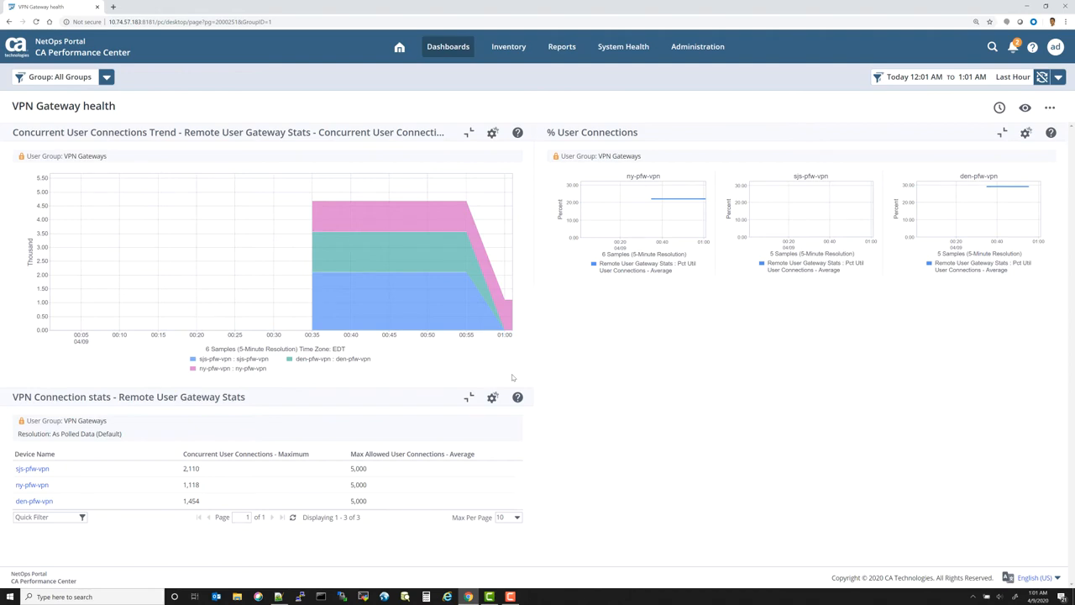
# Examine the connection values of each VPN gateway in the Concurrent User Connections Trend chart.
pyautogui.moveTo(387, 194)
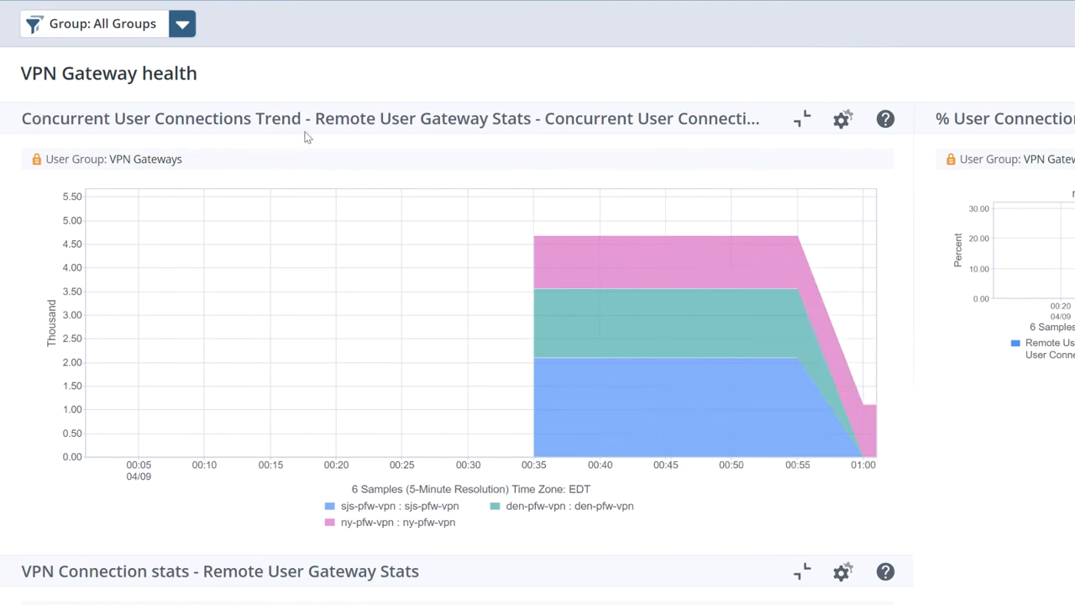
pyautogui.moveTo(602, 418)
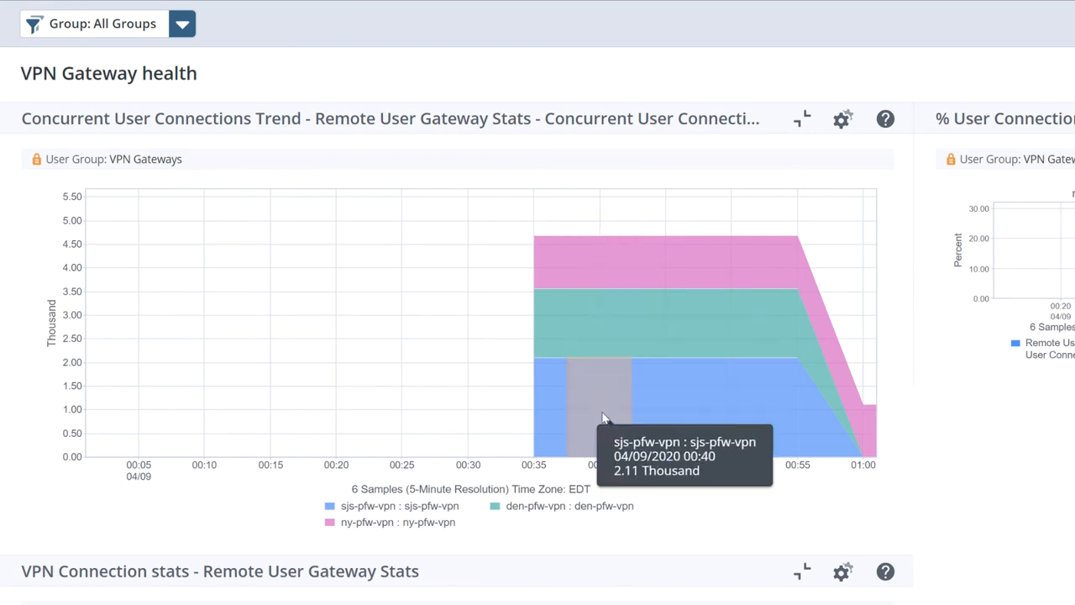
pyautogui.moveTo(601, 289)
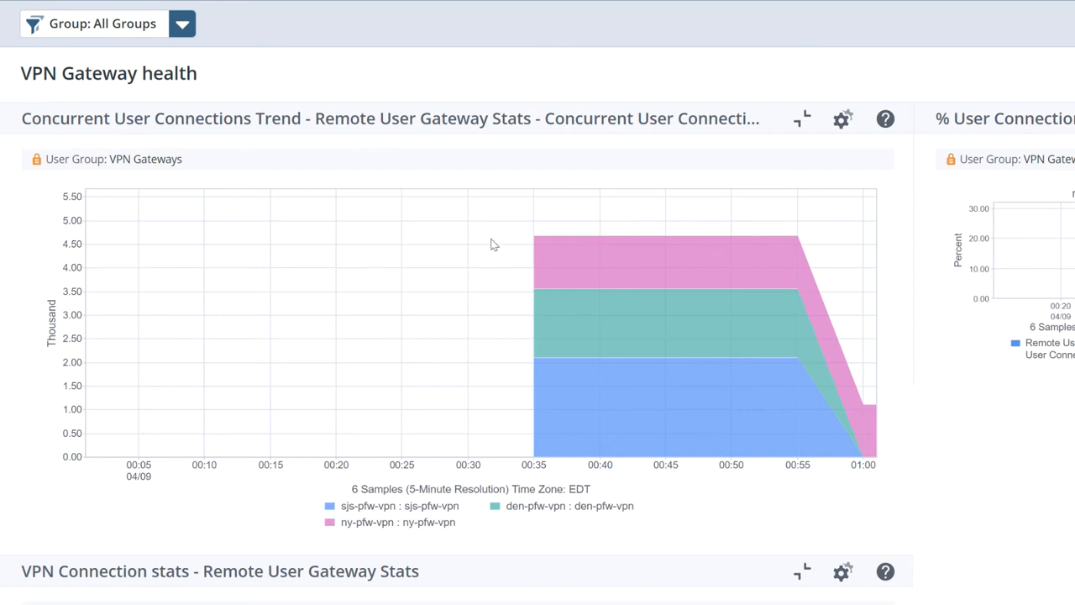
pyautogui.moveTo(549, 249)
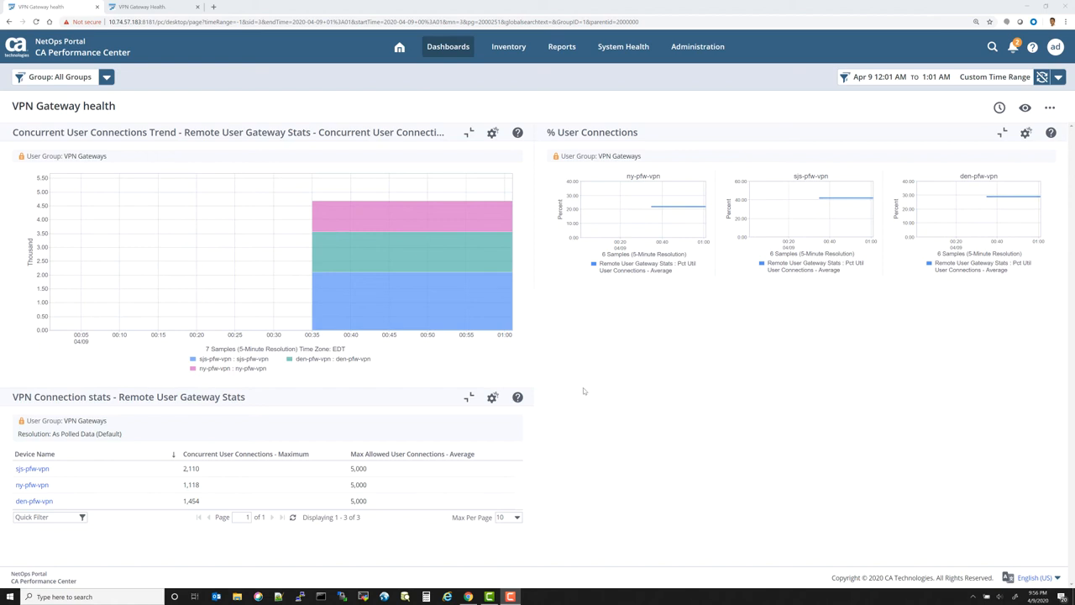
# Go to the Threshold Profiles administration page and create a folder named "VPN Client Connections".
pyautogui.click(712, 47)
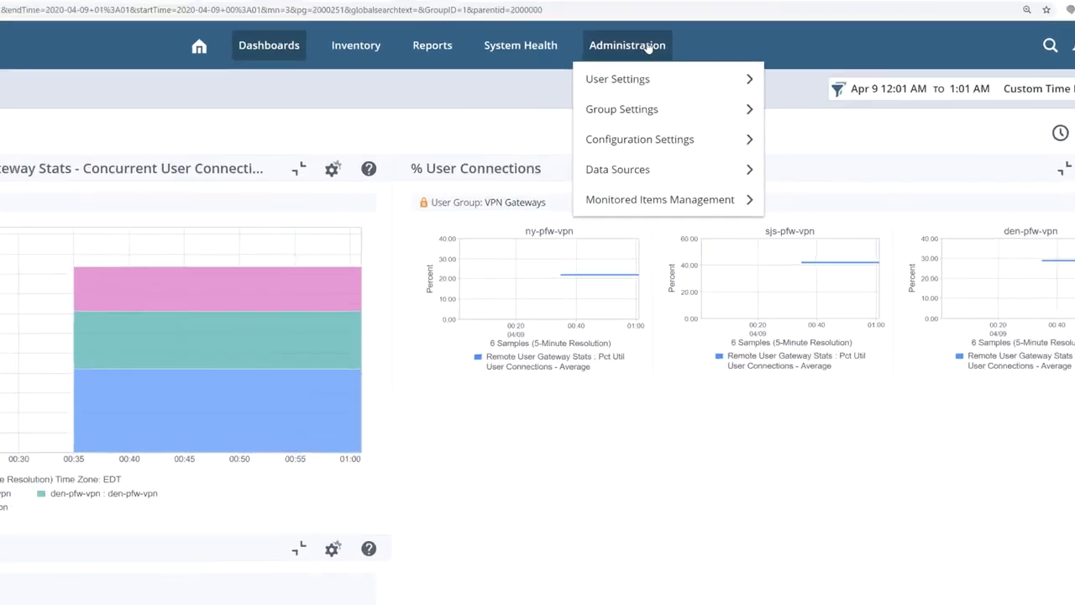
pyautogui.moveTo(658, 200)
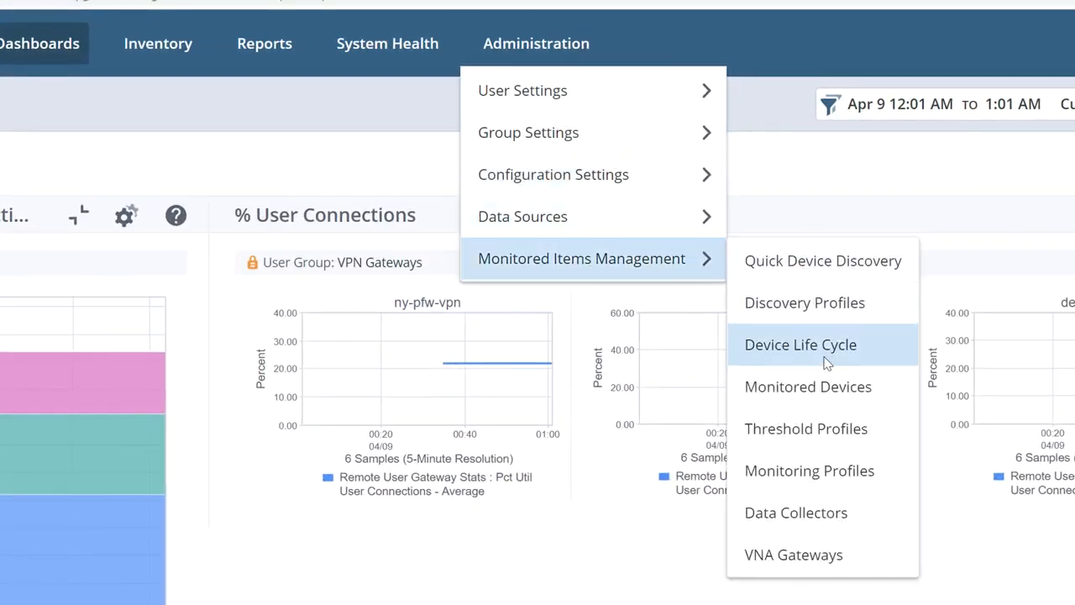
pyautogui.click(825, 428)
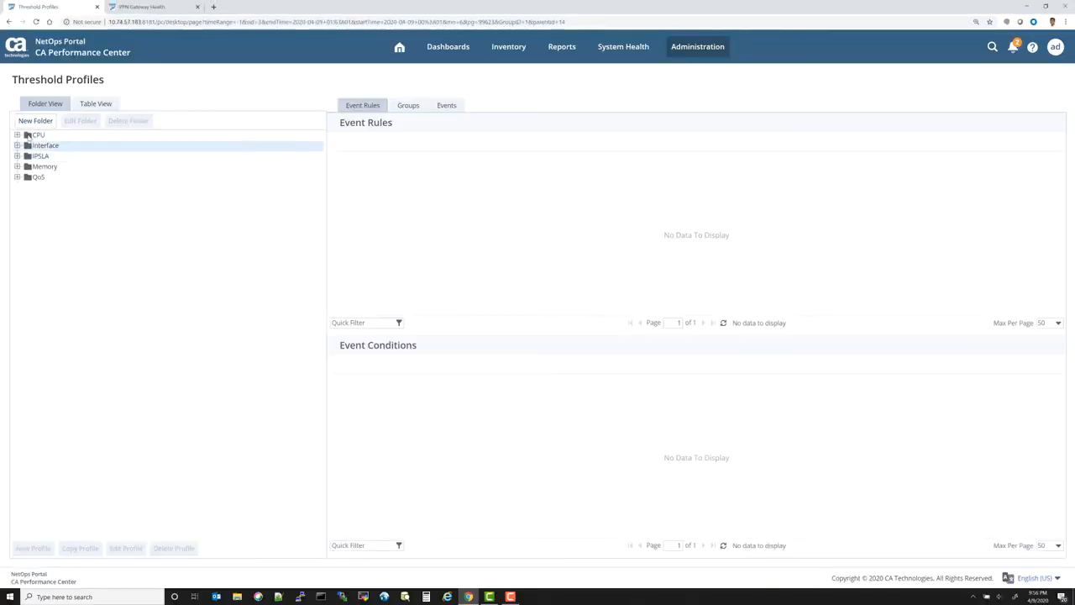
pyautogui.click(35, 121)
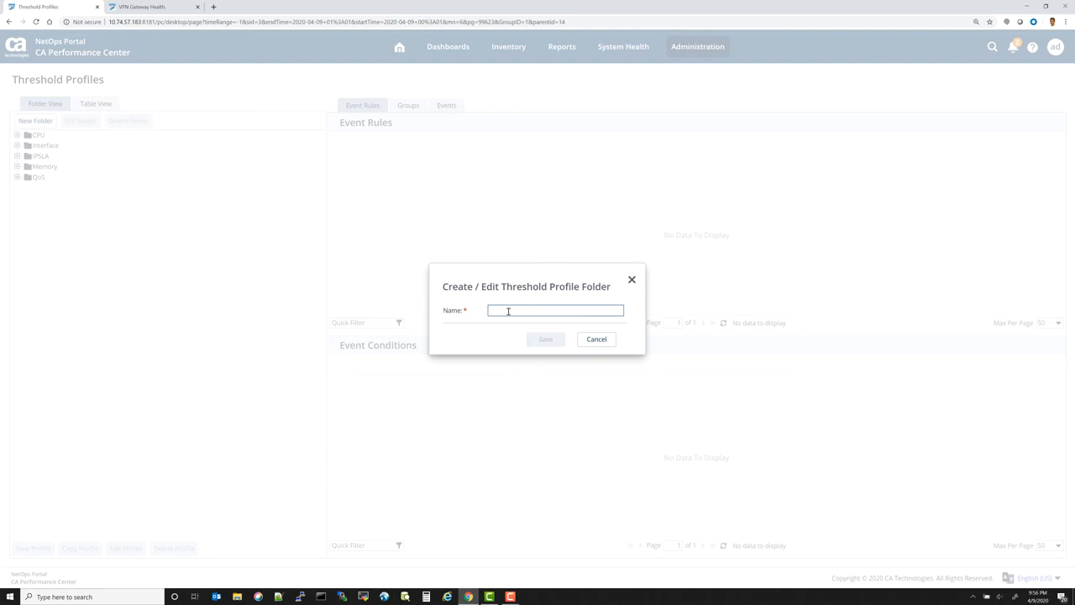
pyautogui.write('VPN G')
pyautogui.write('lient Connectio')
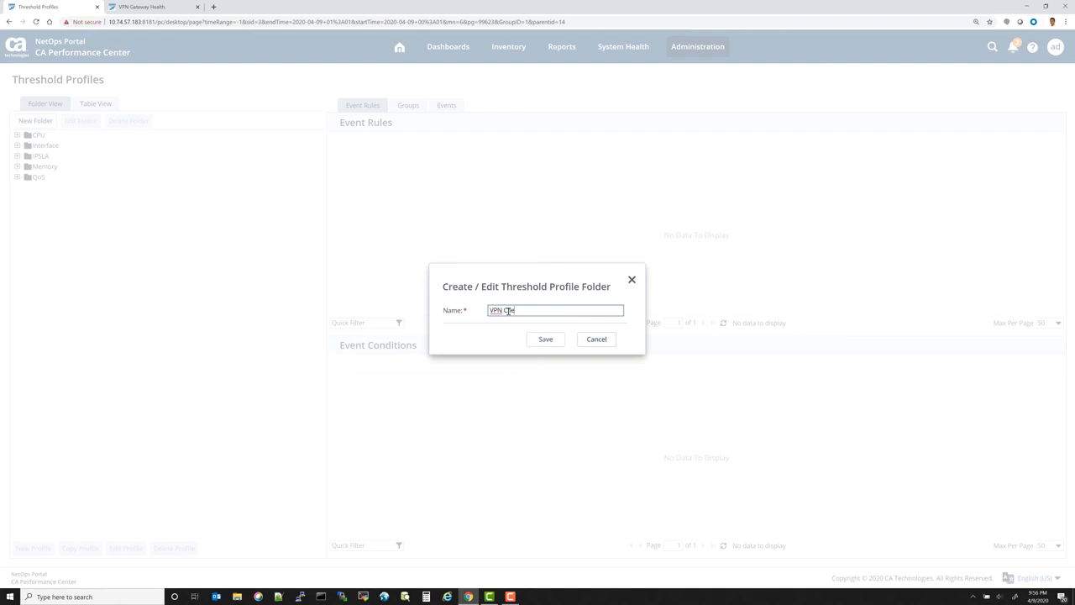
pyautogui.write('ns')
pyautogui.click(545, 338)
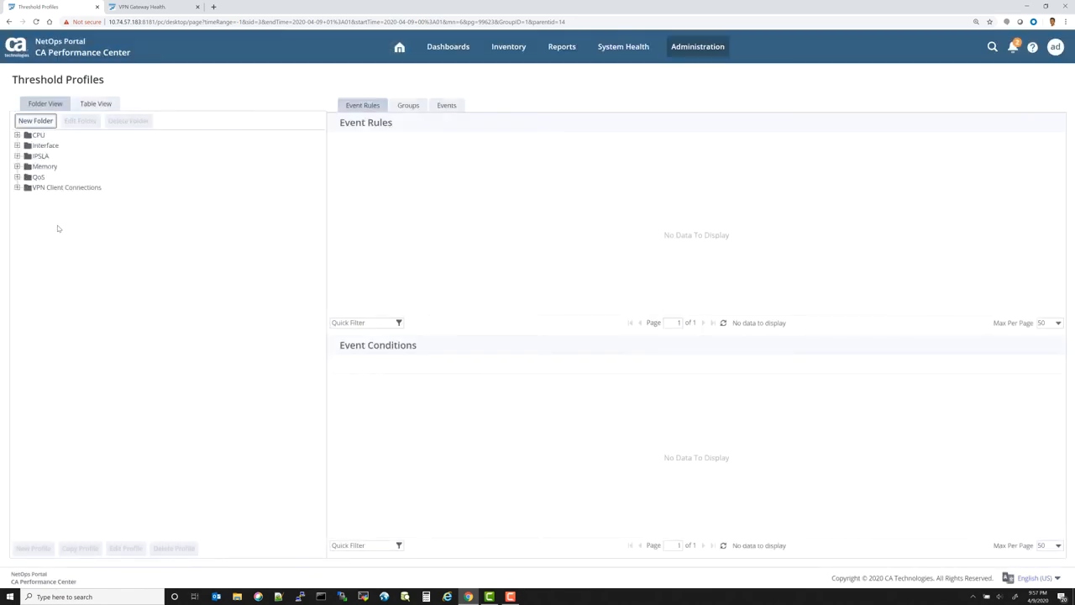
# Start a new threshold profile in the VPN Client Connections folder and name it "VPN Connections over 90%".
pyautogui.click(55, 189)
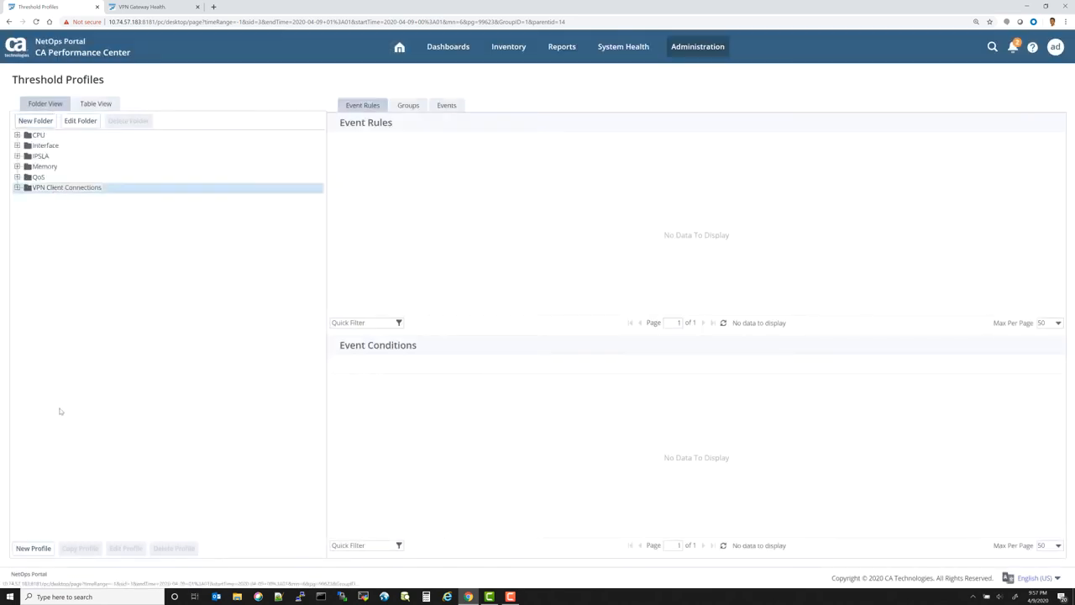
pyautogui.click(32, 547)
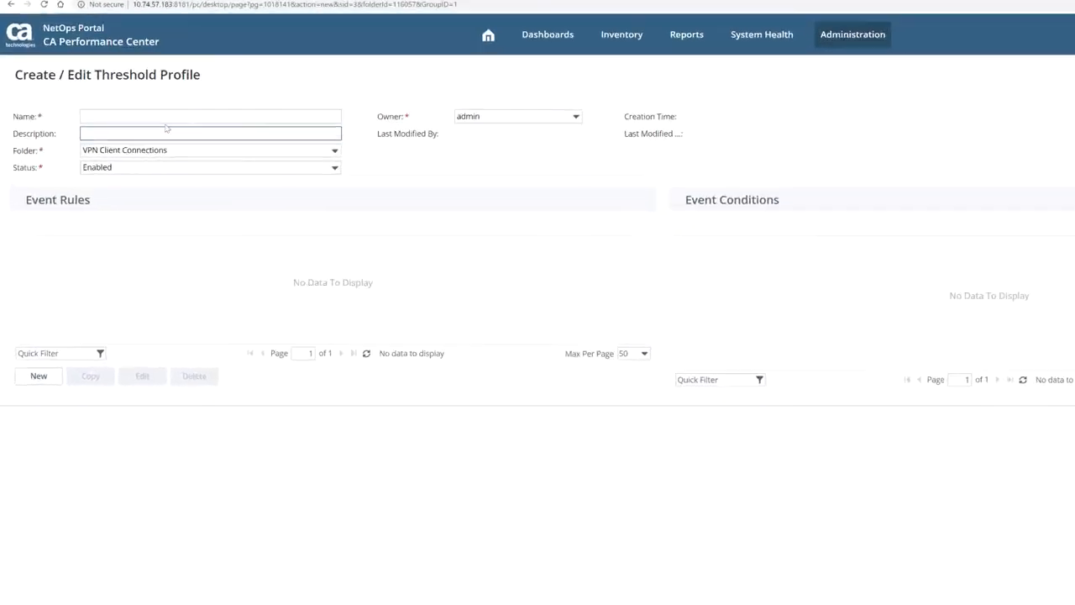
pyautogui.click(164, 117)
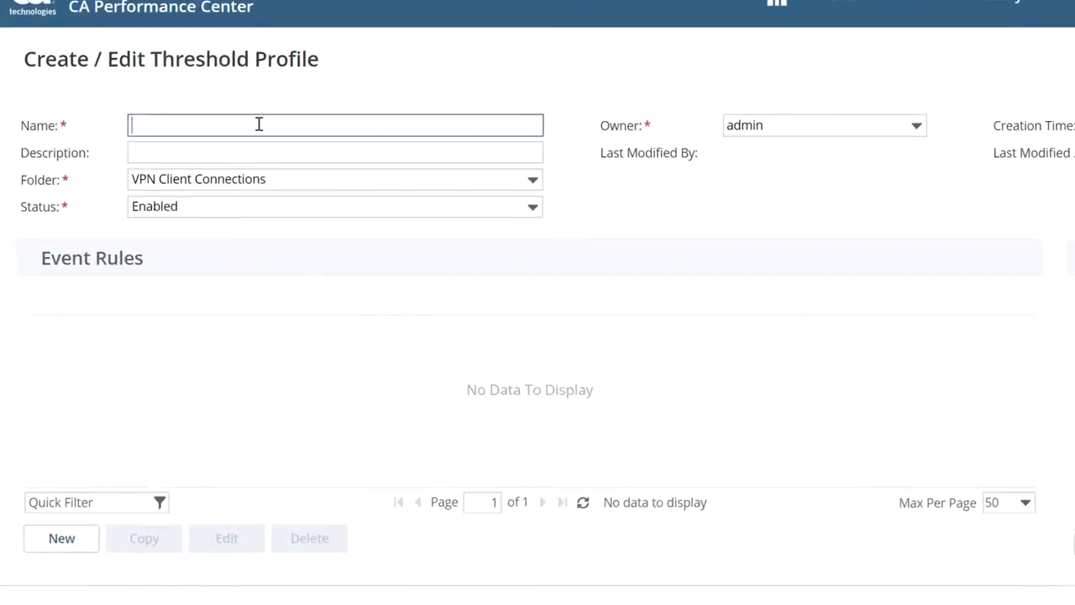
pyautogui.write('VPN')
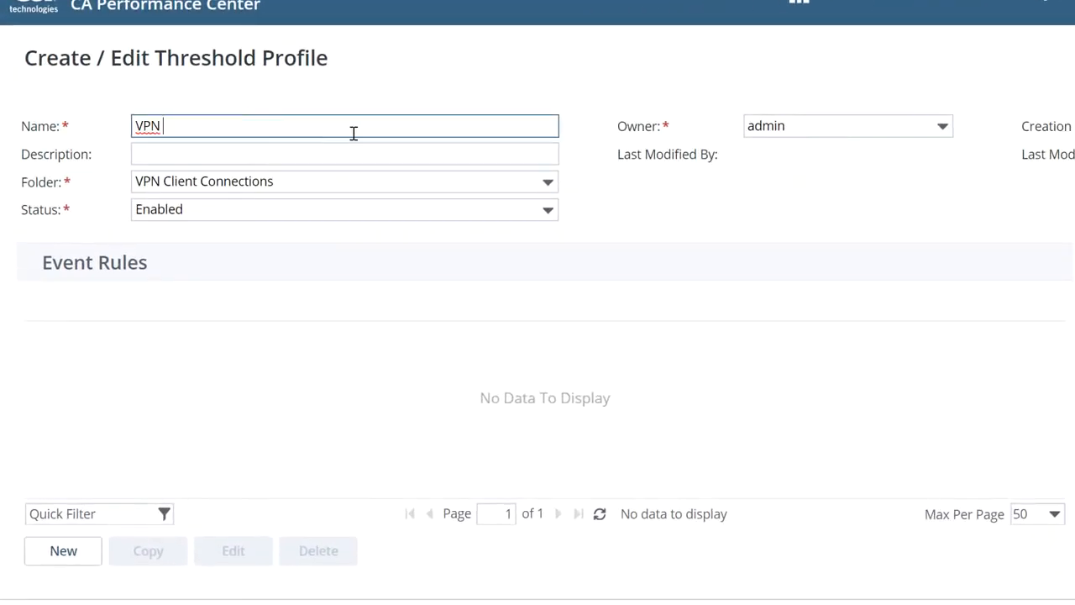
pyautogui.write(' Connections over 90%')
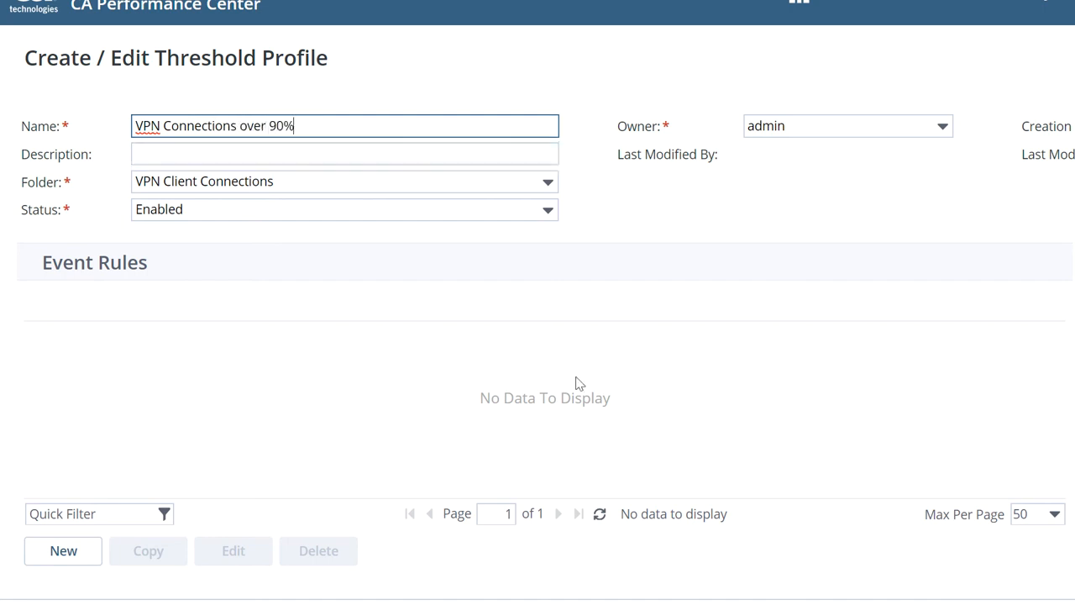
# Start a new event rule for the profile and name it "VPN Client connections over 90%".
pyautogui.click(63, 550)
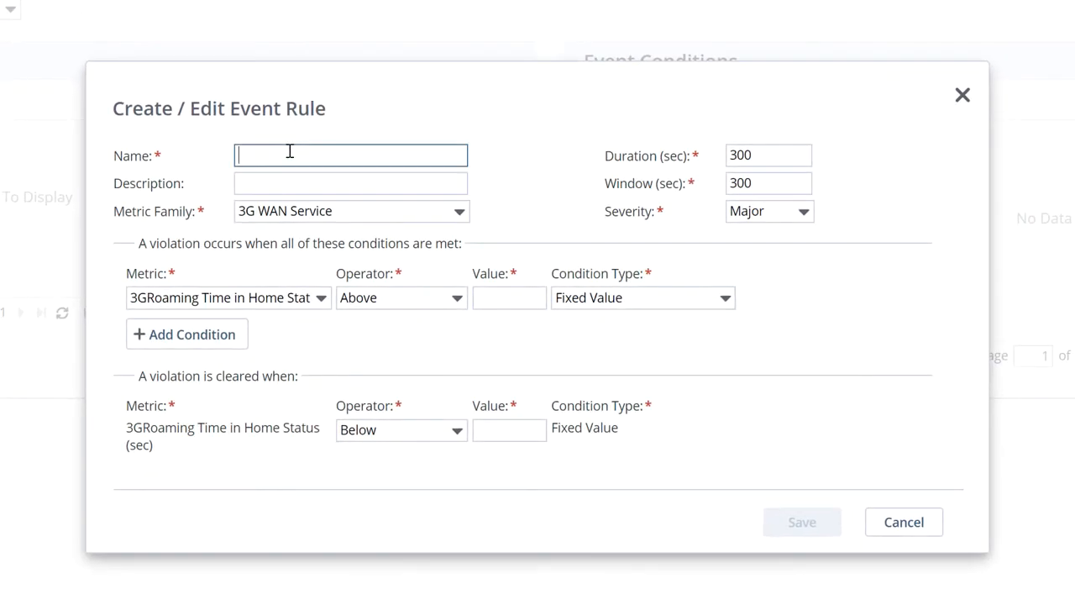
pyautogui.write('VPN Co')
pyautogui.press('BackSpace')
pyautogui.write('lient cone')
pyautogui.press('BackSpace')
pyautogui.write('nections over')
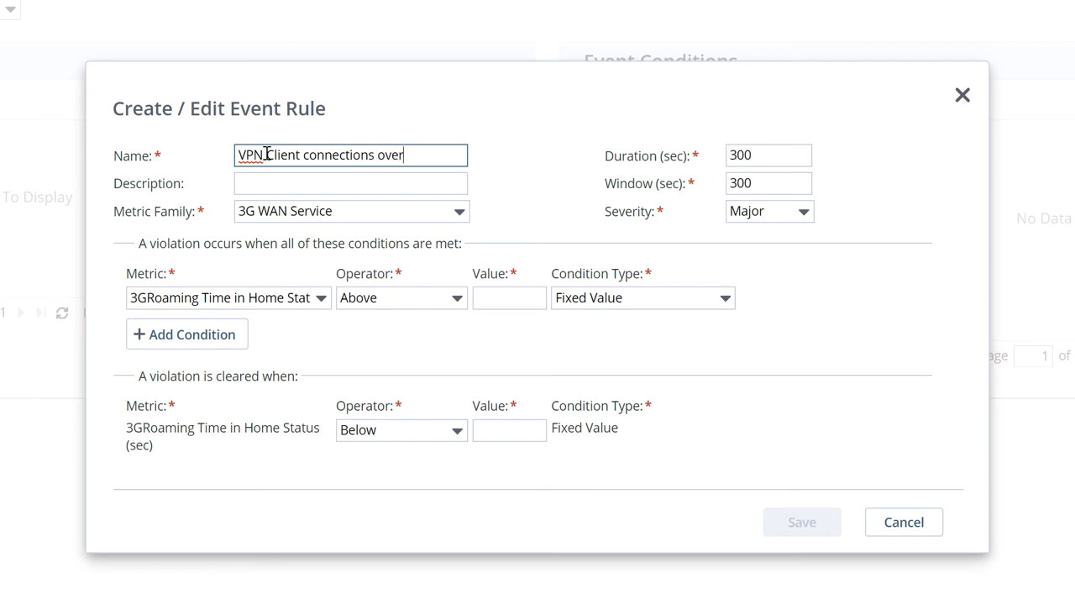
pyautogui.write(' 90%')
# Set the event rule's metric family to Remote User Gateway Stats and its violation metric to Pct Util User Connections (%).
pyautogui.click(460, 211)
pyautogui.write('R')
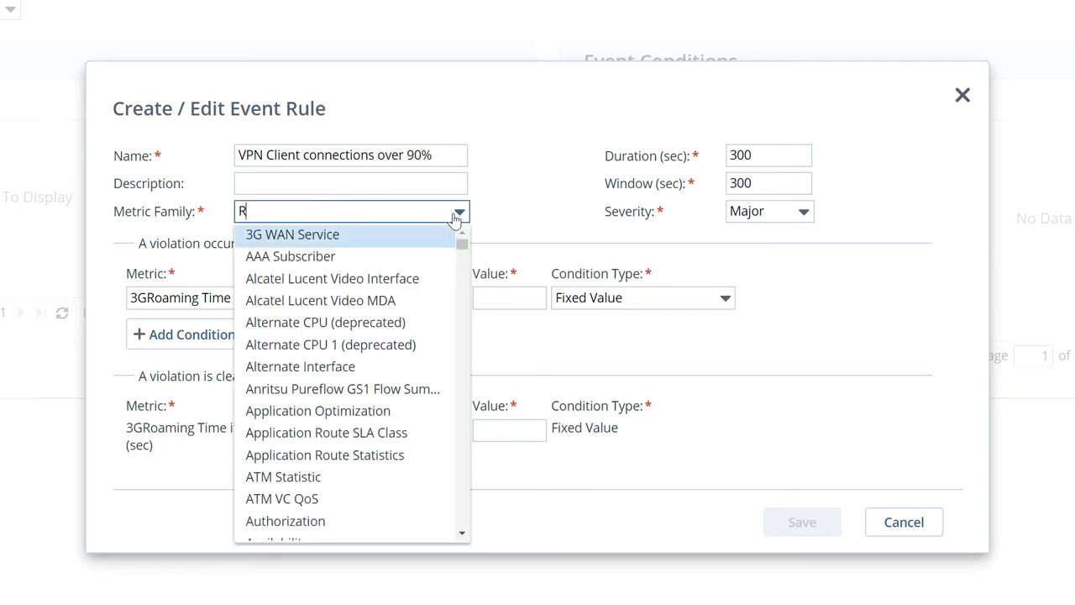
pyautogui.write('emote')
pyautogui.click(339, 262)
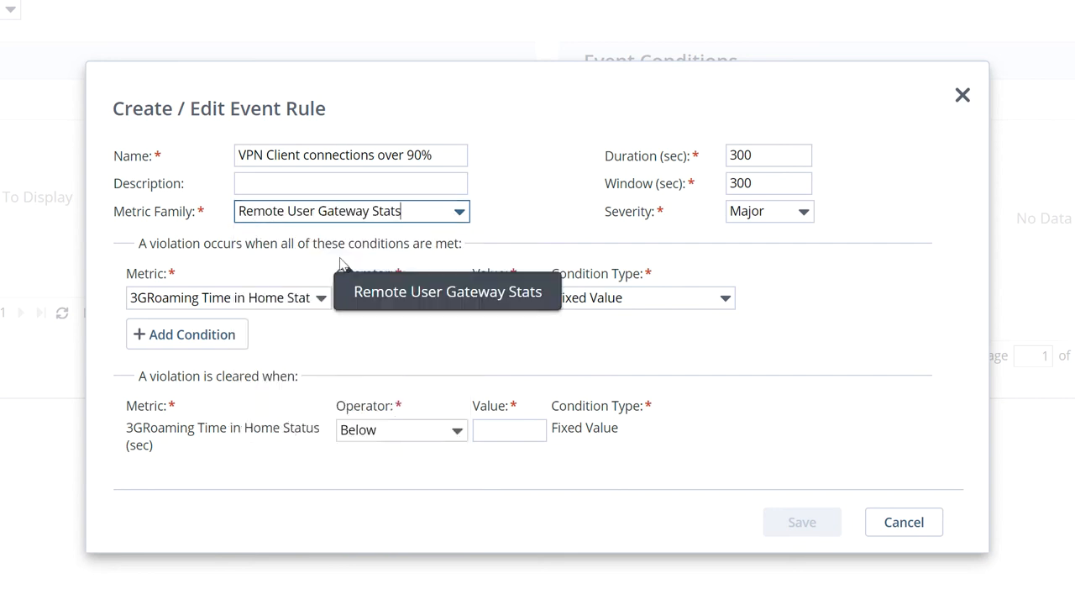
pyautogui.click(318, 301)
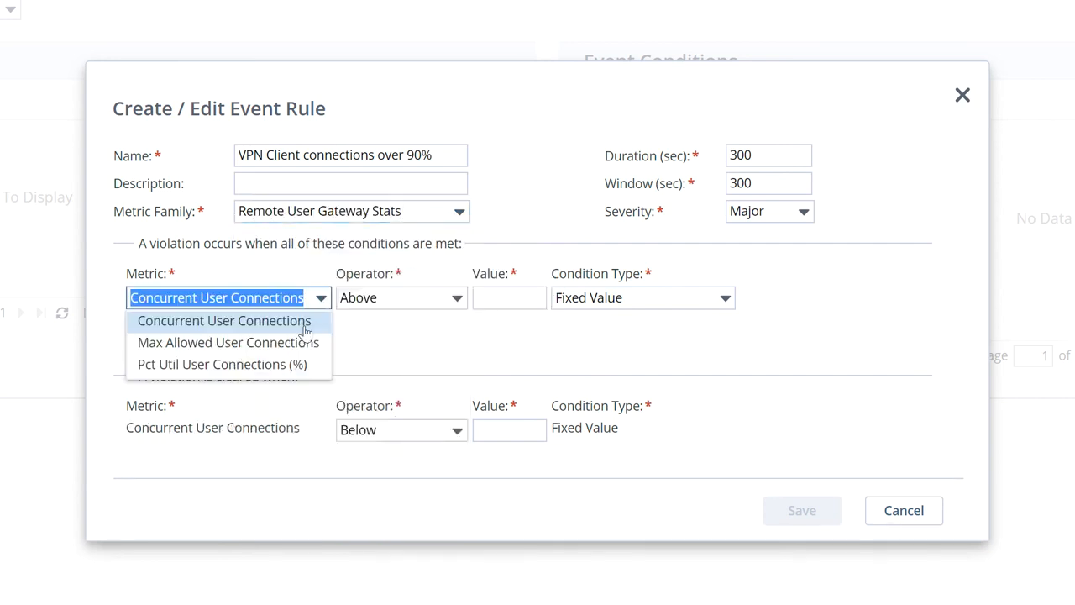
pyautogui.click(279, 366)
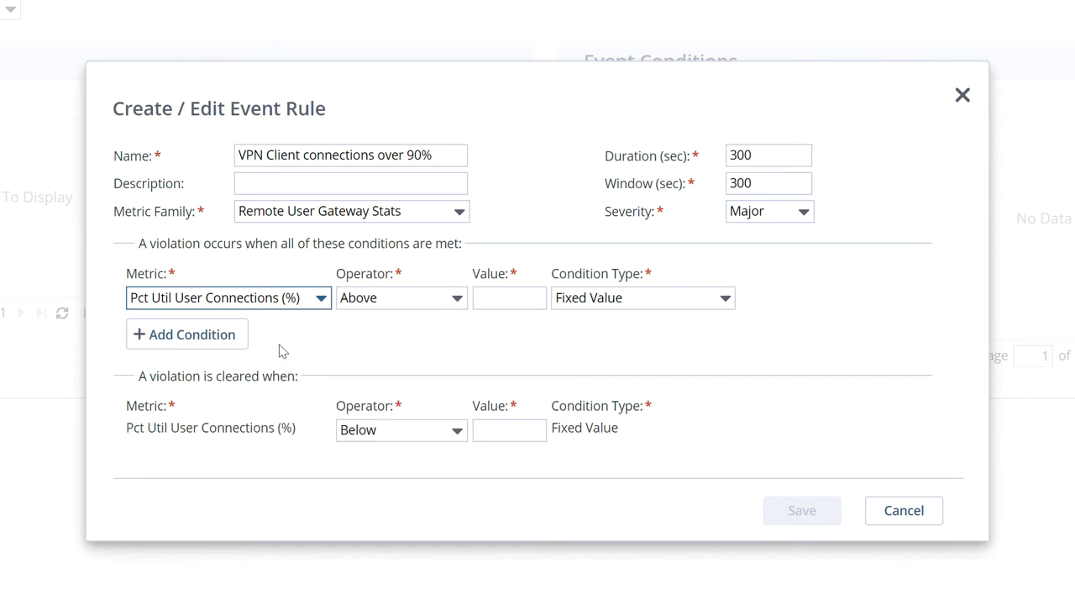
# Set the event rule's violation condition to Above Or Equal To a fixed value of 90.
pyautogui.click(504, 298)
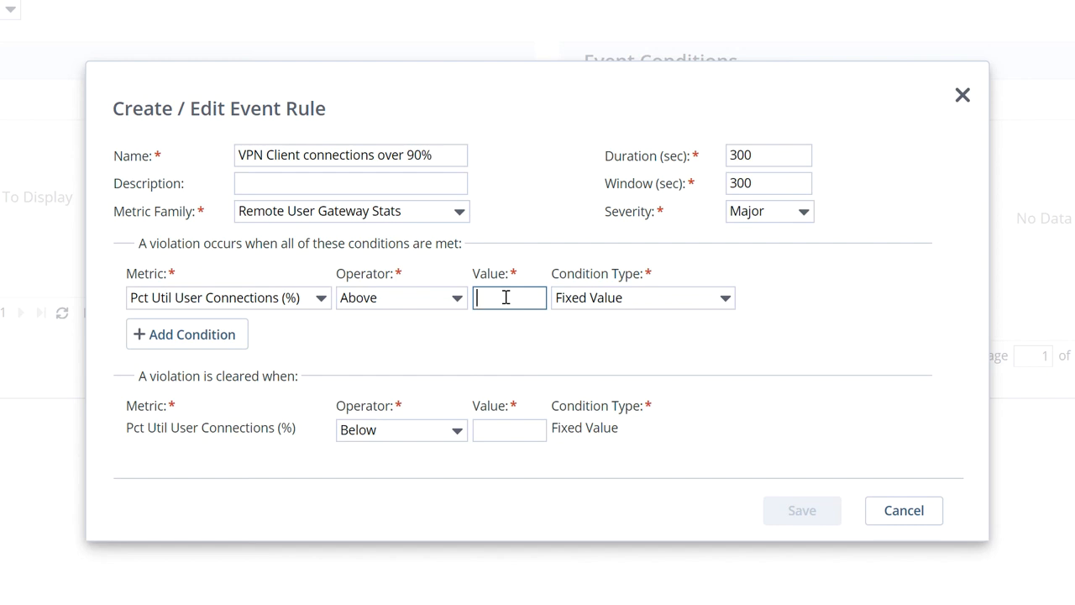
pyautogui.write('90')
pyautogui.click(453, 302)
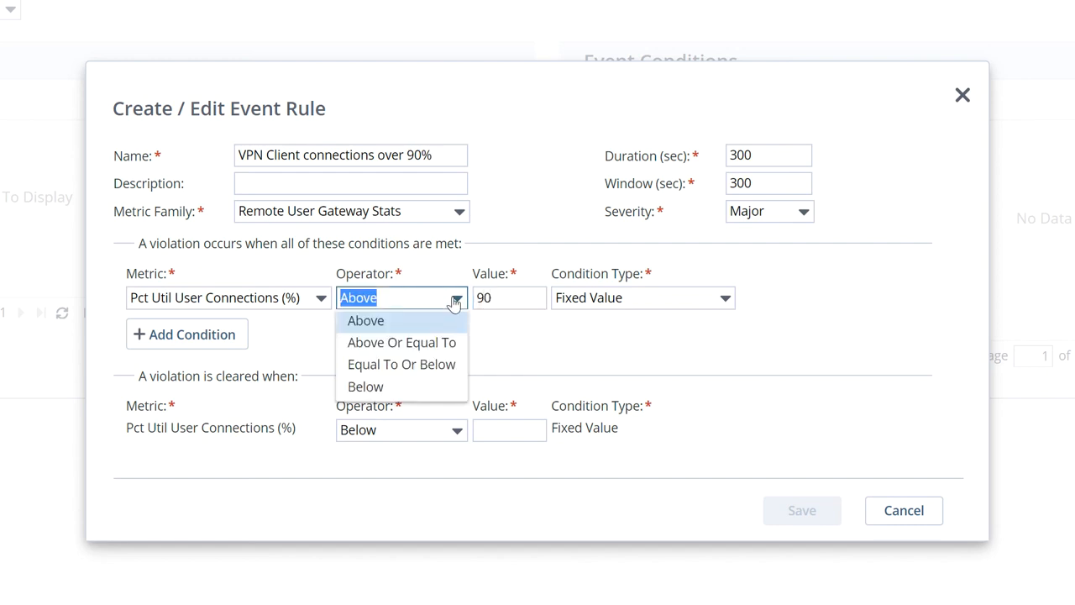
pyautogui.click(446, 343)
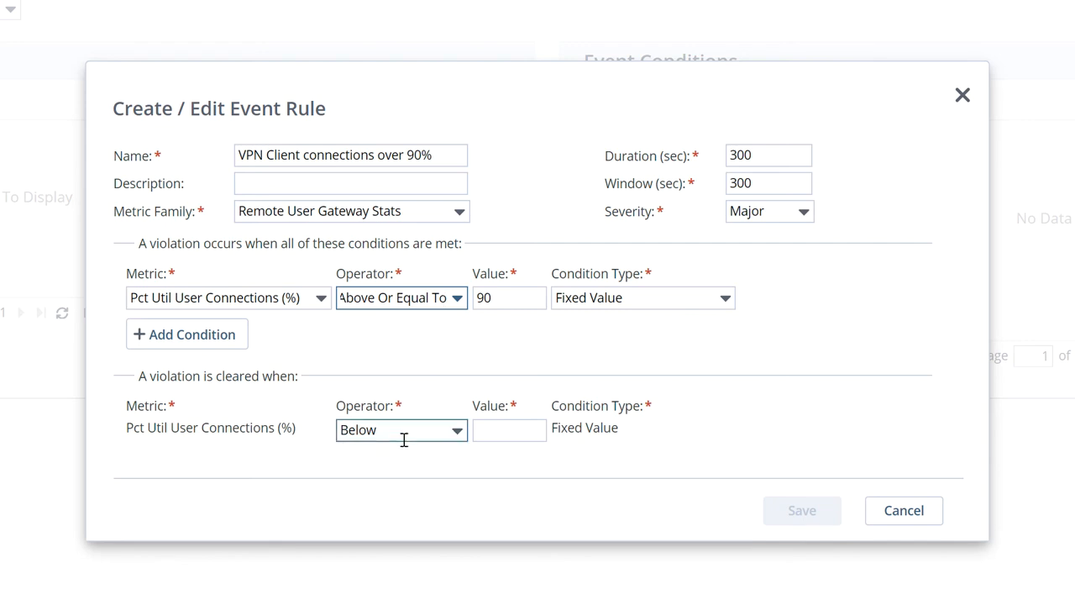
# Set the rule's clear condition value to 90, and save both the event rule and the threshold profile.
pyautogui.click(487, 432)
pyautogui.write('9')
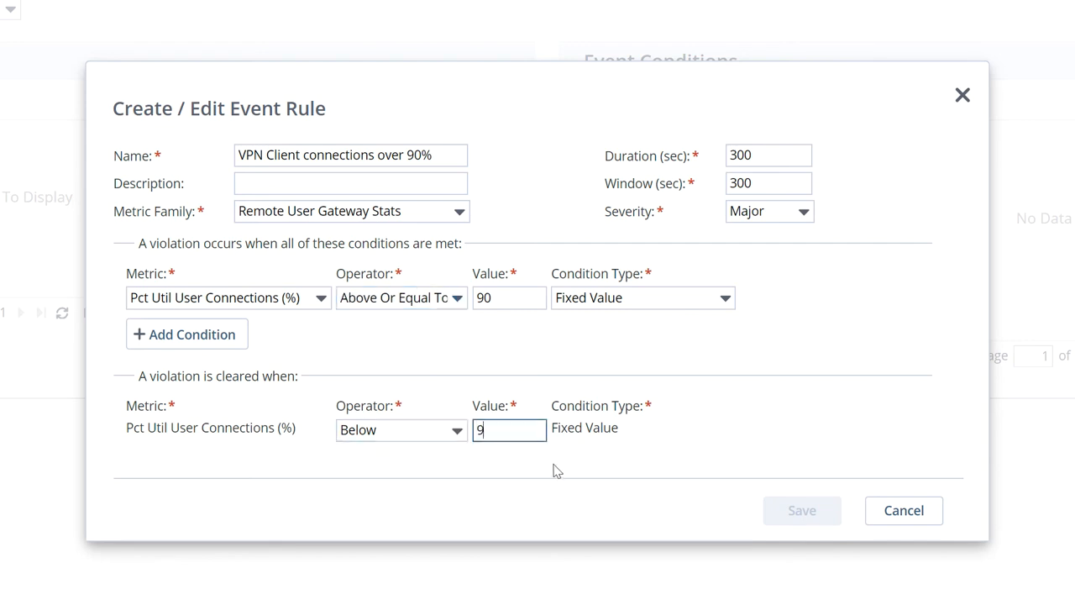
pyautogui.write('0')
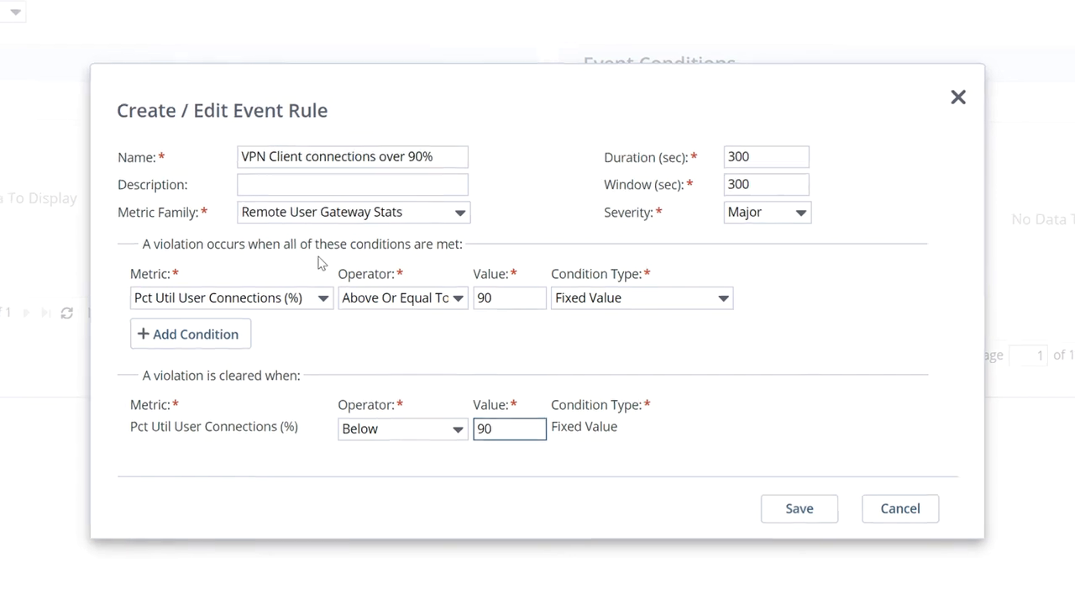
pyautogui.click(801, 510)
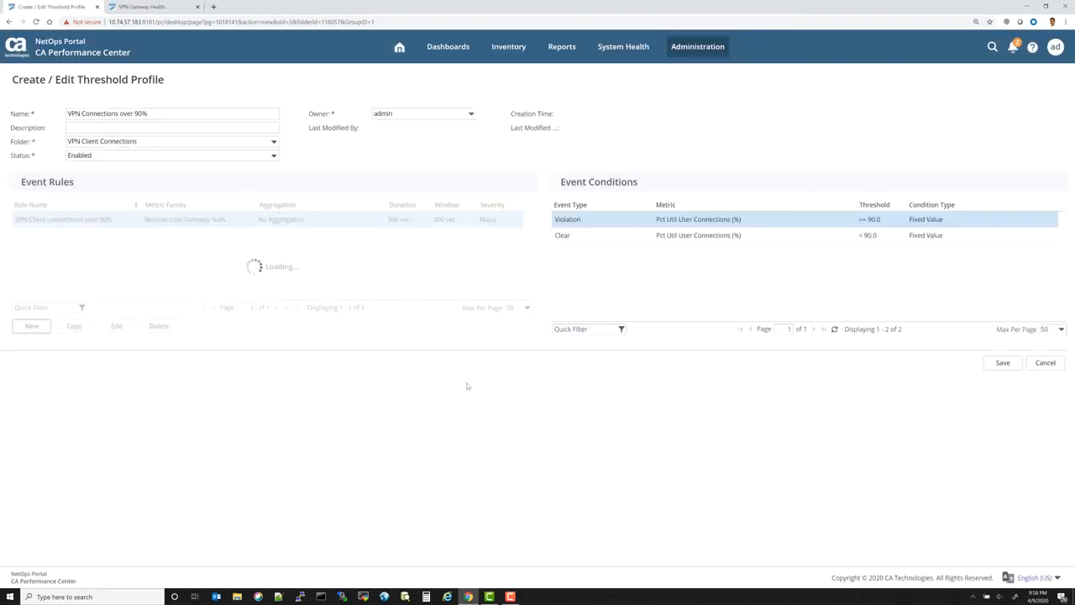
pyautogui.click(1000, 365)
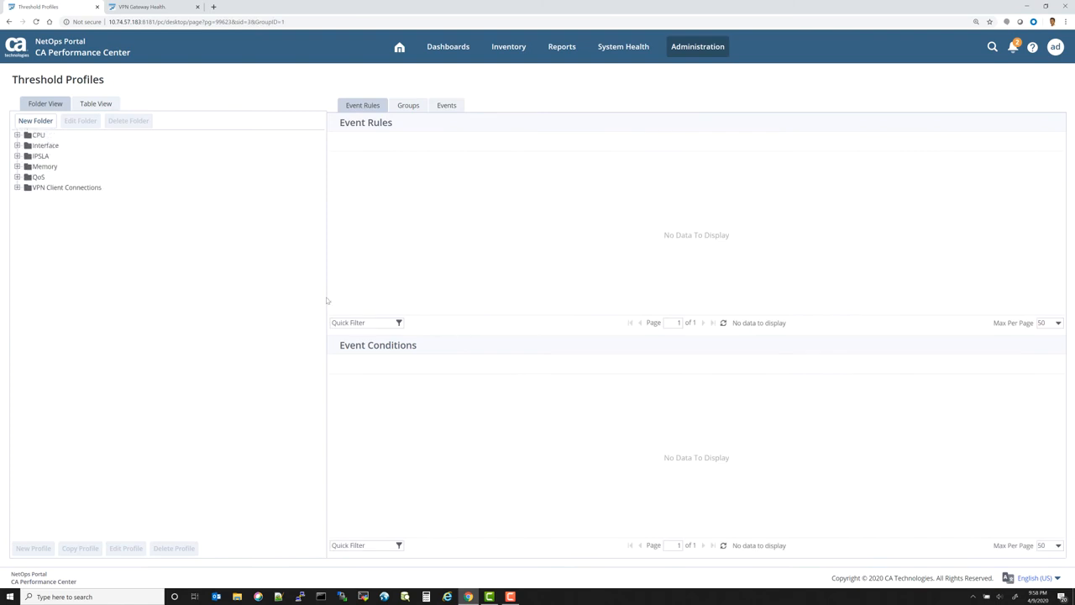
# Assign the VPN Gateways collection as a group to the VPN Connections over 90% profile in the VPN Client Connections folder.
pyautogui.click(18, 188)
pyautogui.click(79, 199)
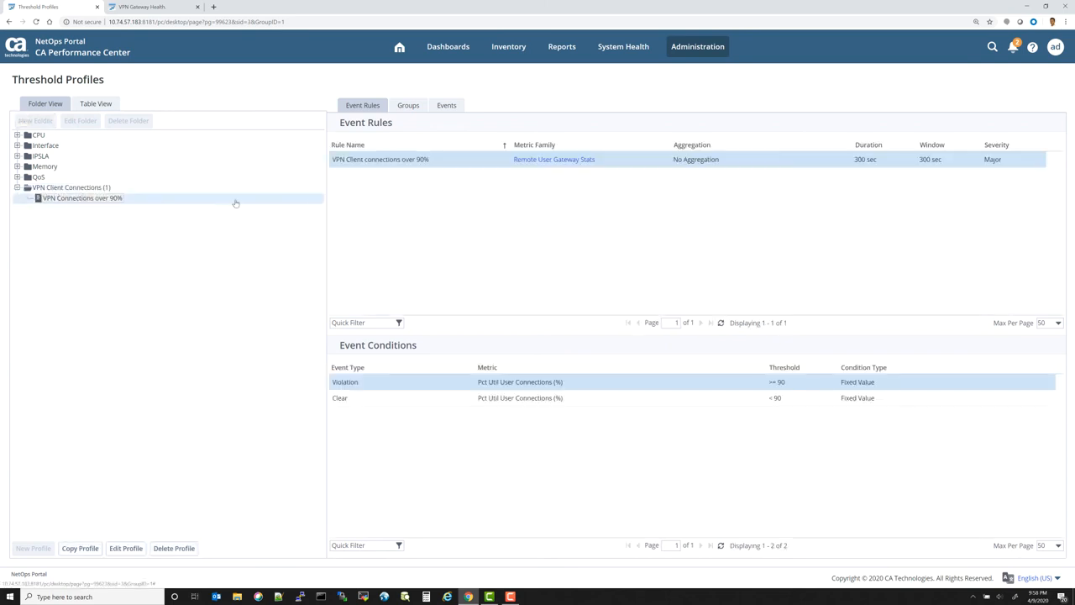
pyautogui.click(409, 106)
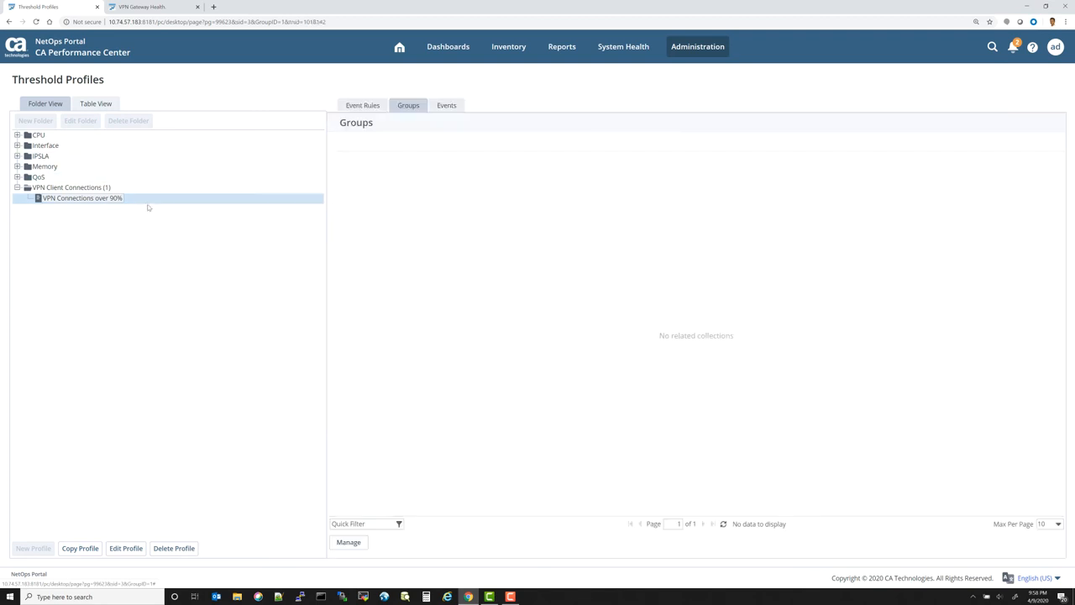
pyautogui.click(346, 542)
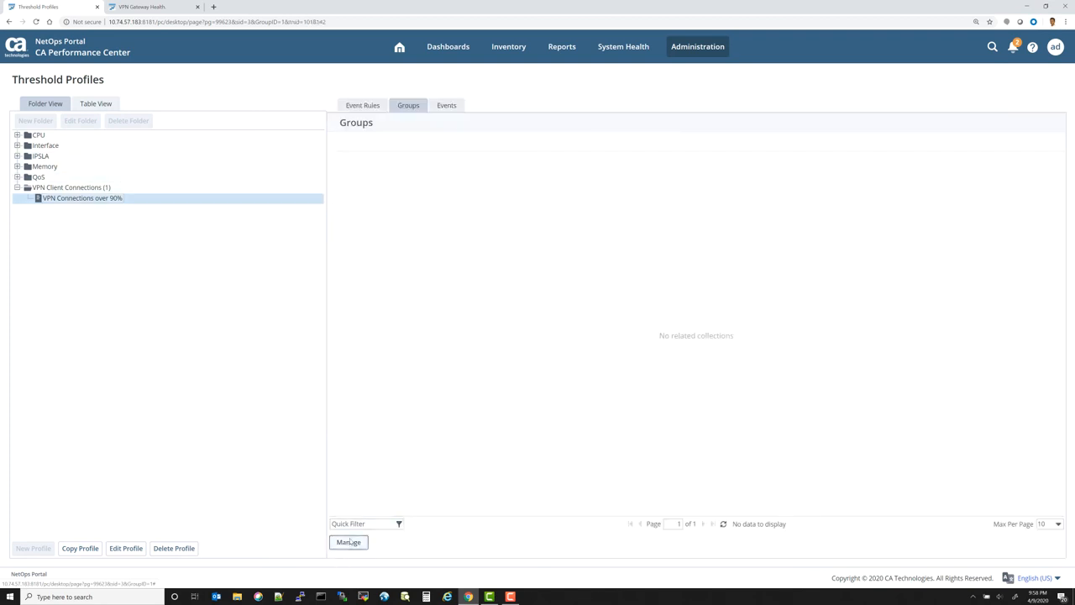
pyautogui.scroll(-2, 457, 306)
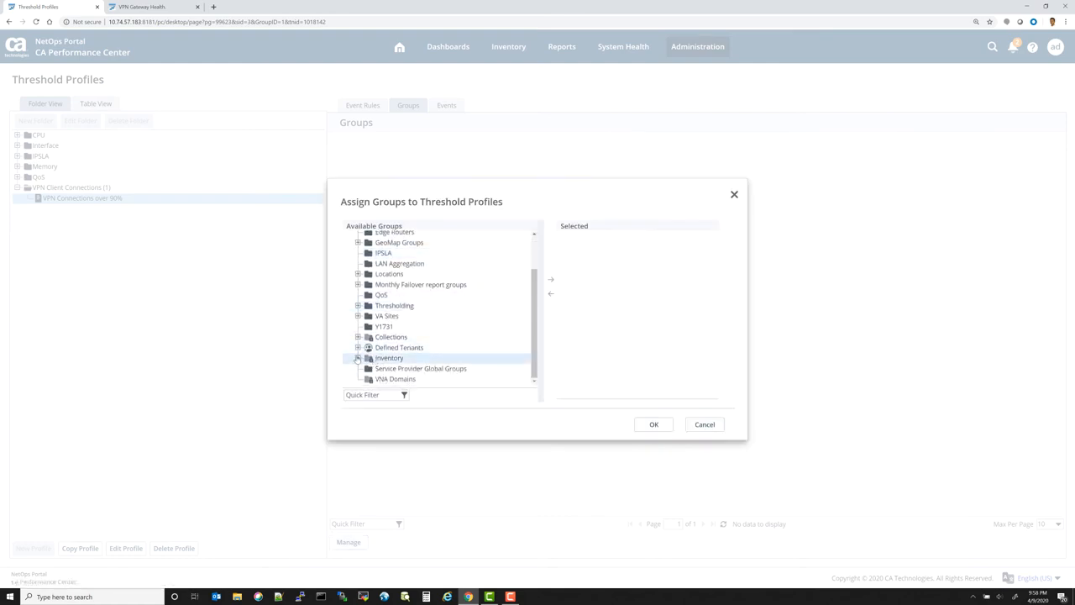
pyautogui.click(358, 336)
pyautogui.click(448, 370)
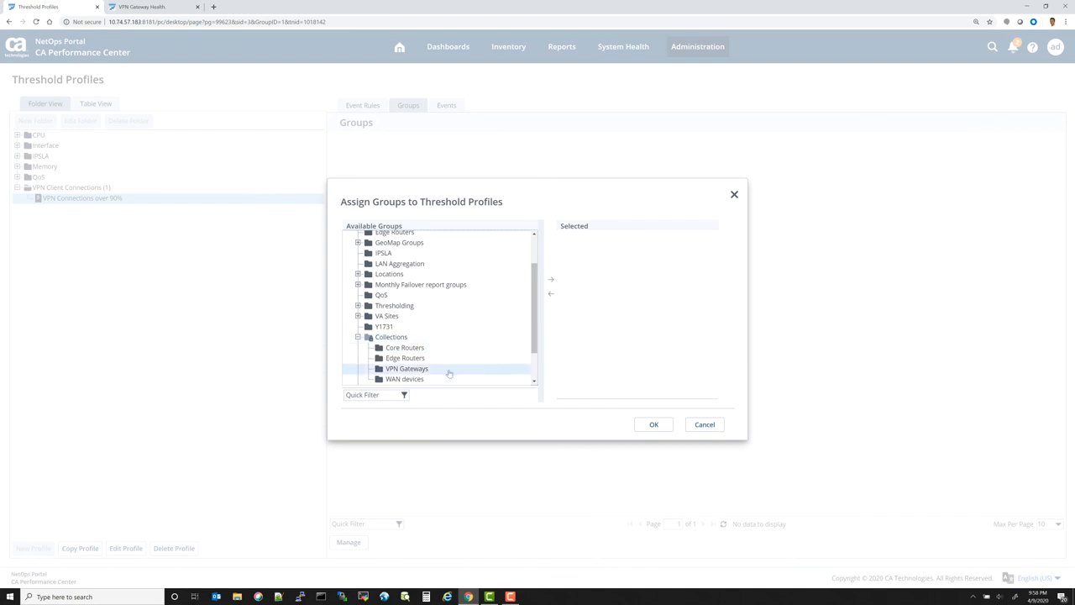
pyautogui.click(550, 280)
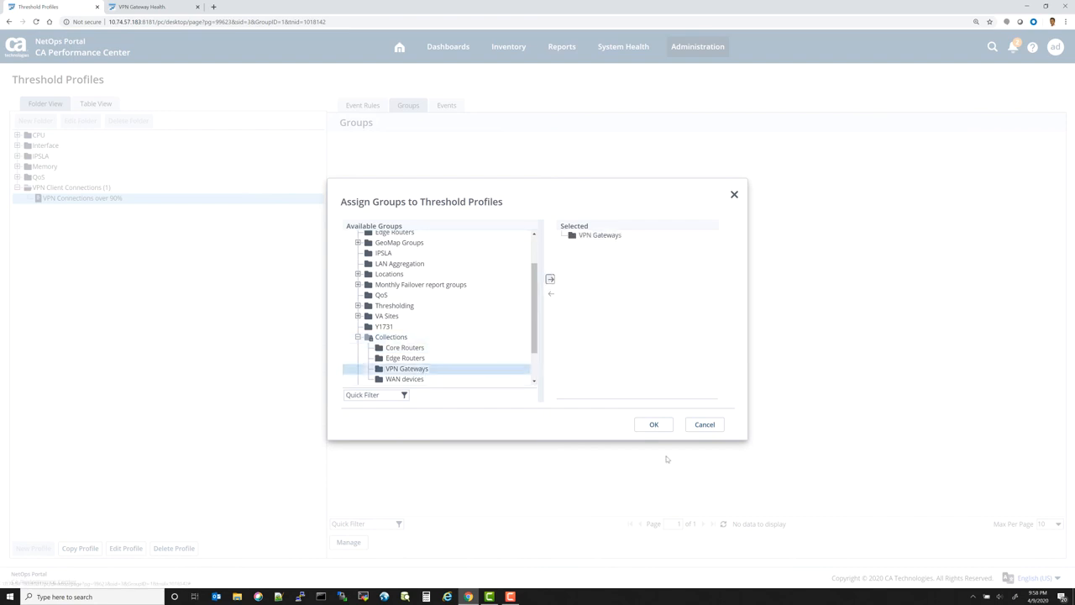
pyautogui.click(654, 425)
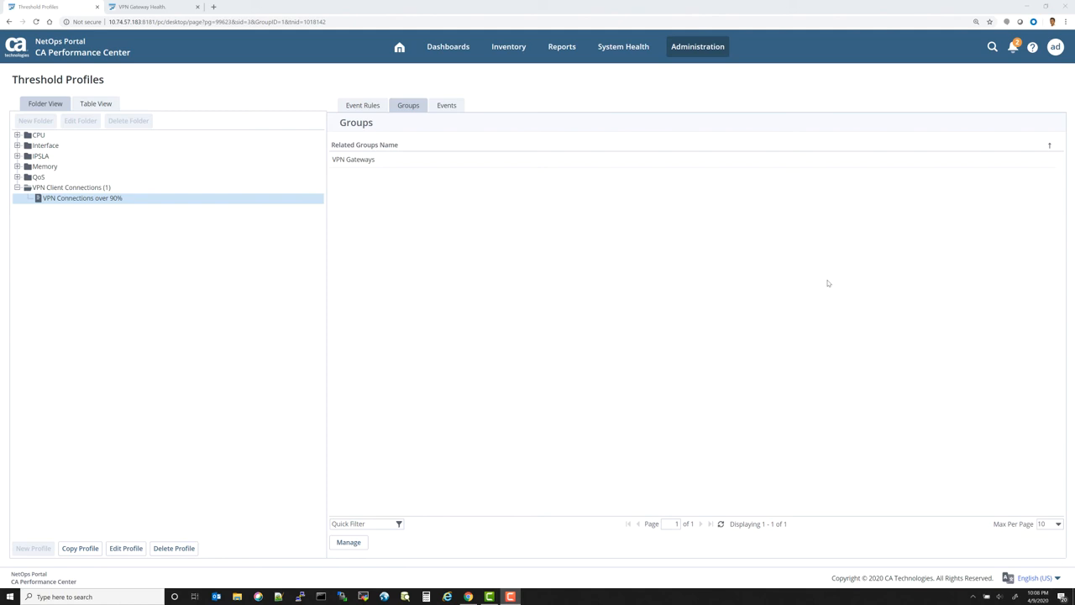
# Switch to the VPN Gateway Health dashboard, expand the western US cluster on the map, and dismiss the San Jose, Irvine and Las Vegas details.
pyautogui.click(147, 9)
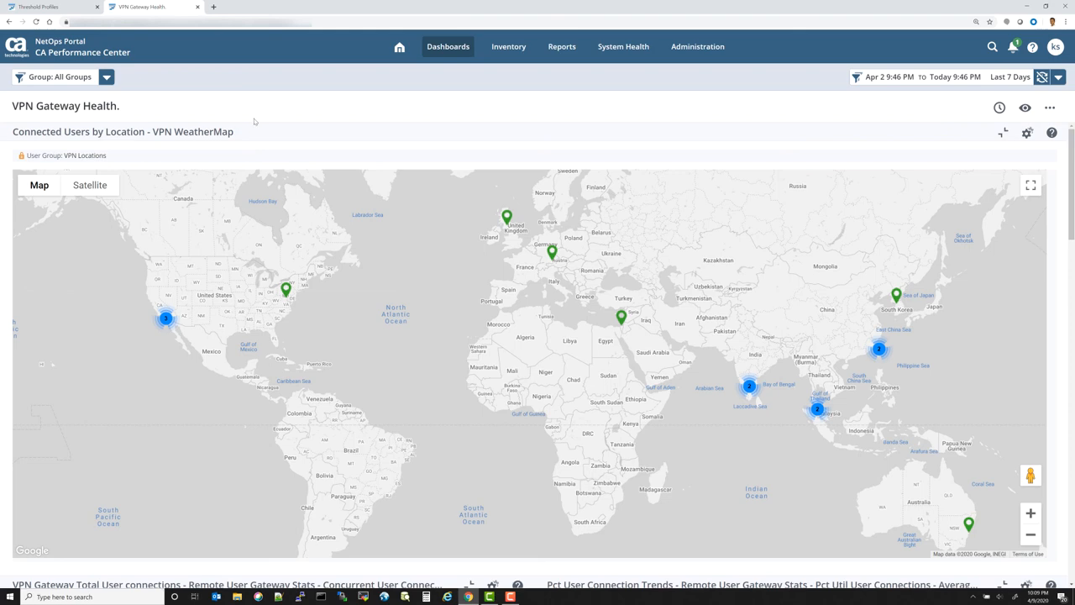
pyautogui.click(165, 317)
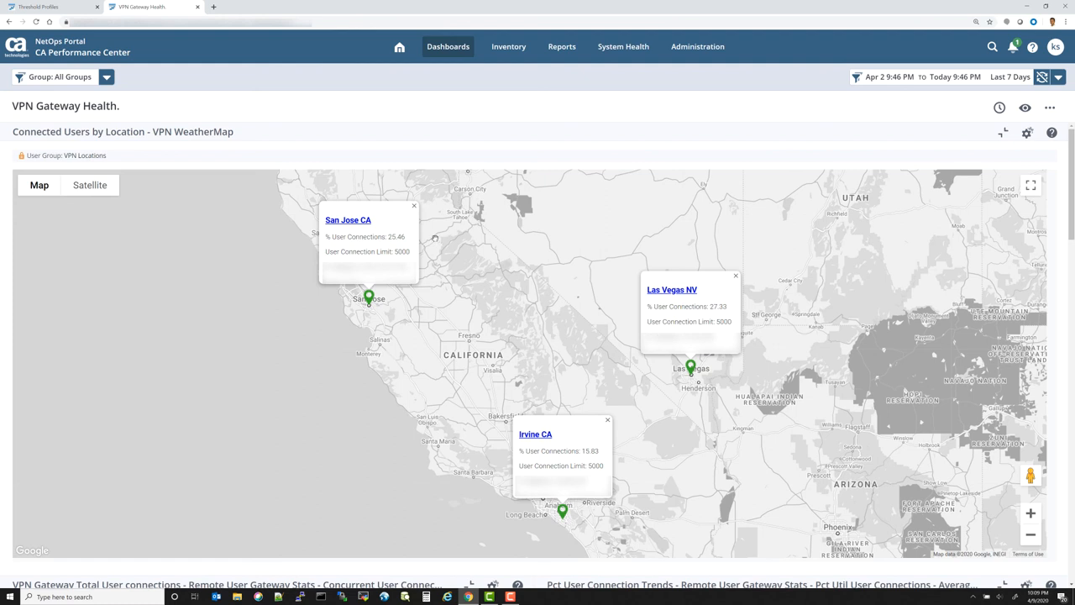
pyautogui.click(413, 206)
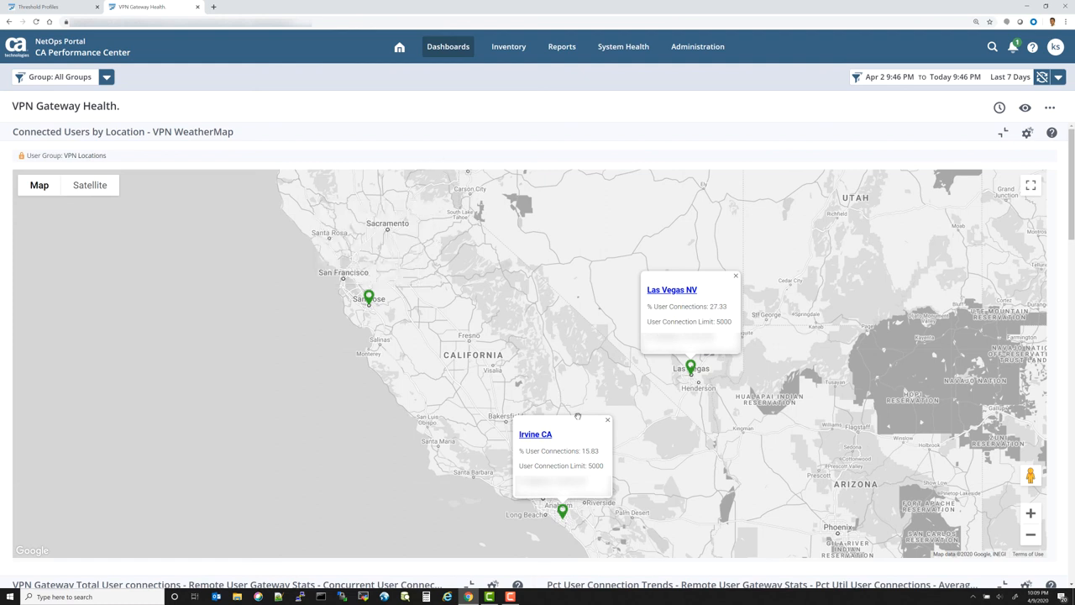
pyautogui.click(607, 420)
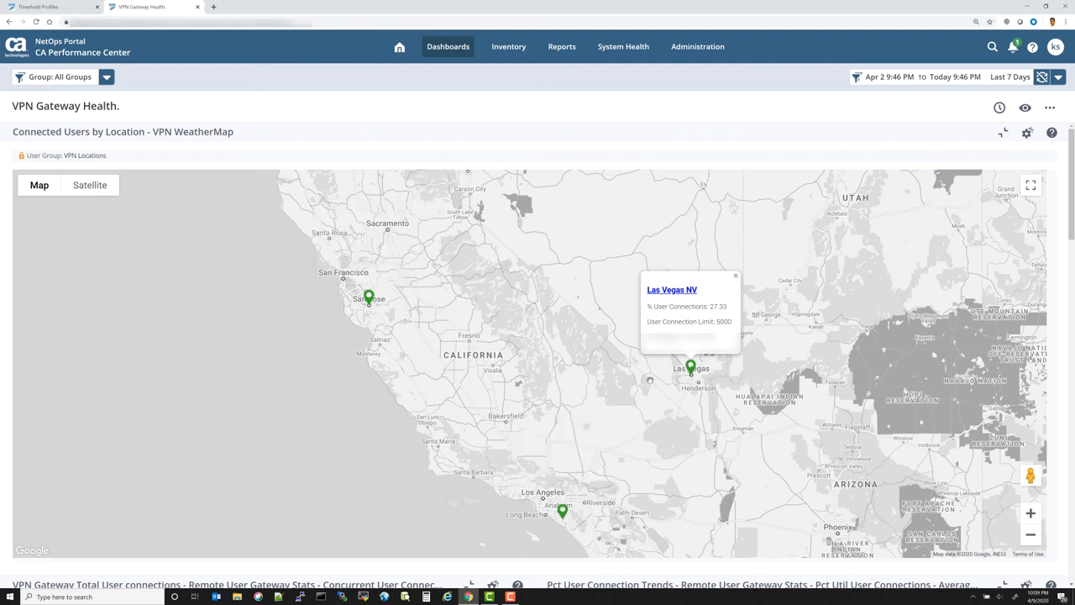
pyautogui.click(734, 277)
# Examine the dashboard's total user connections chart, the per-gateway connection trends and the Connected User Stats table.
pyautogui.scroll(-1, 717, 323)
pyautogui.scroll(-4, 717, 323)
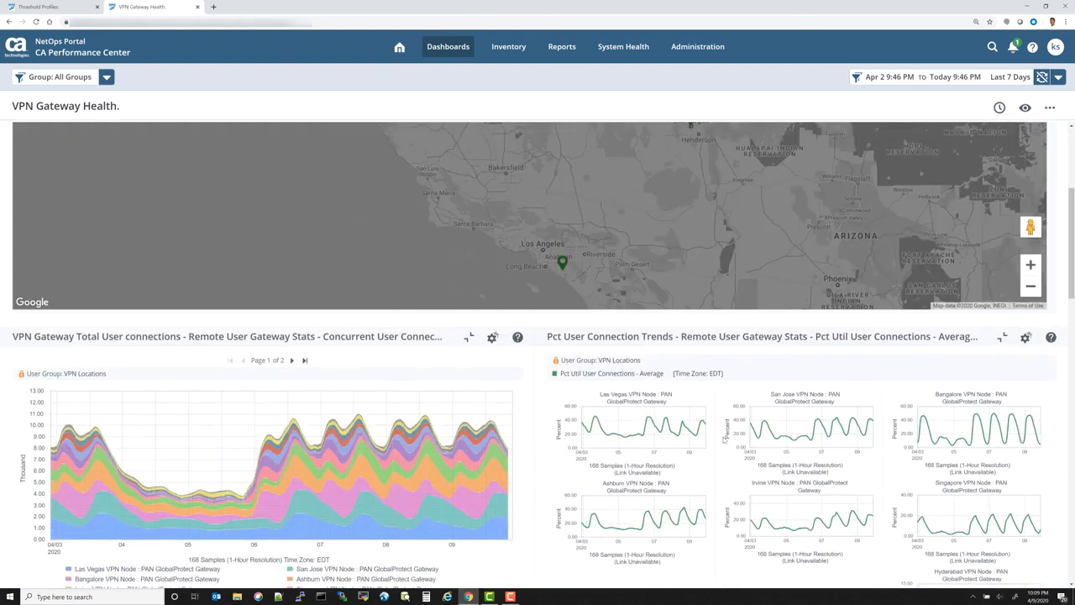
pyautogui.scroll(-1, 723, 438)
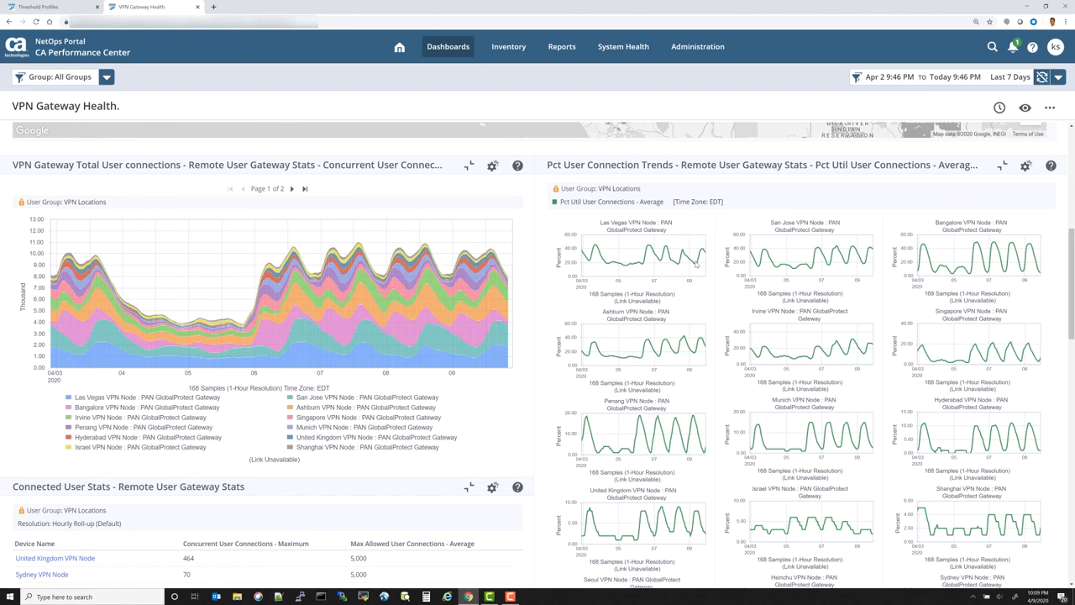
pyautogui.moveTo(695, 265)
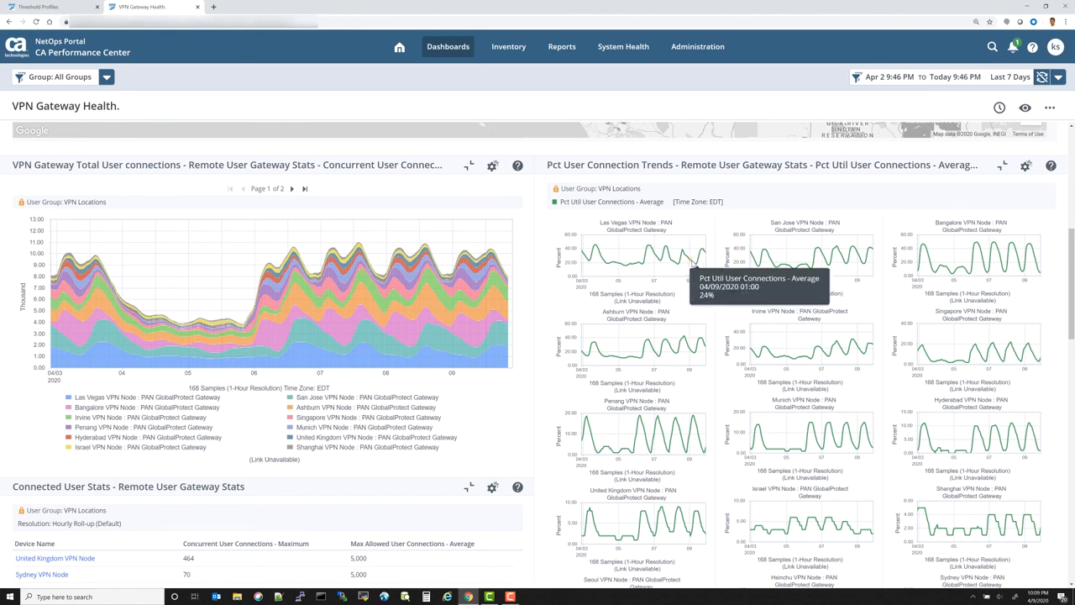
pyautogui.scroll(-1, 686, 297)
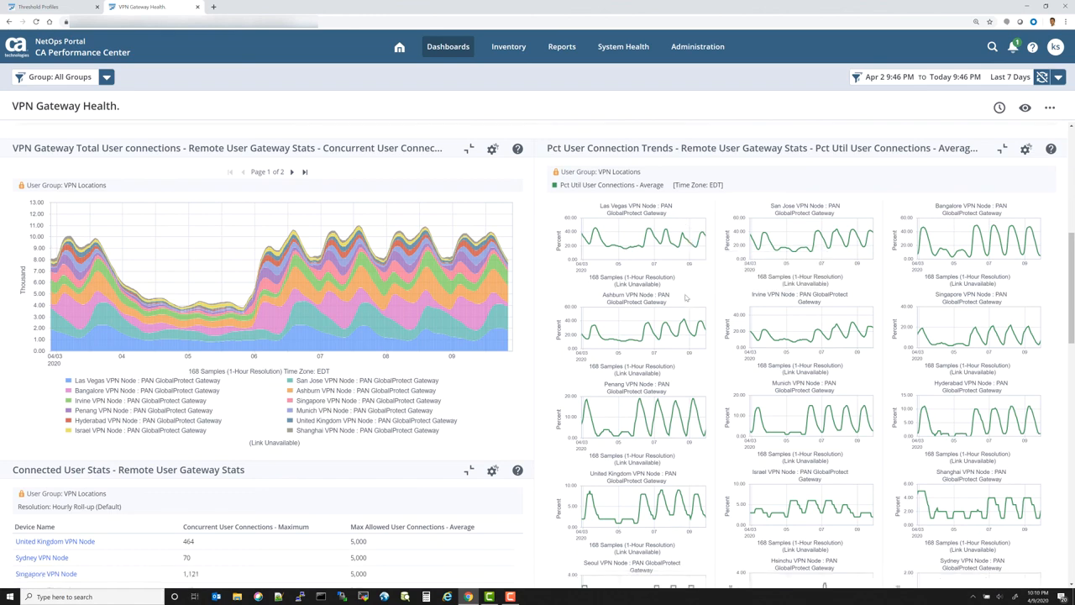
pyautogui.scroll(-2, 686, 297)
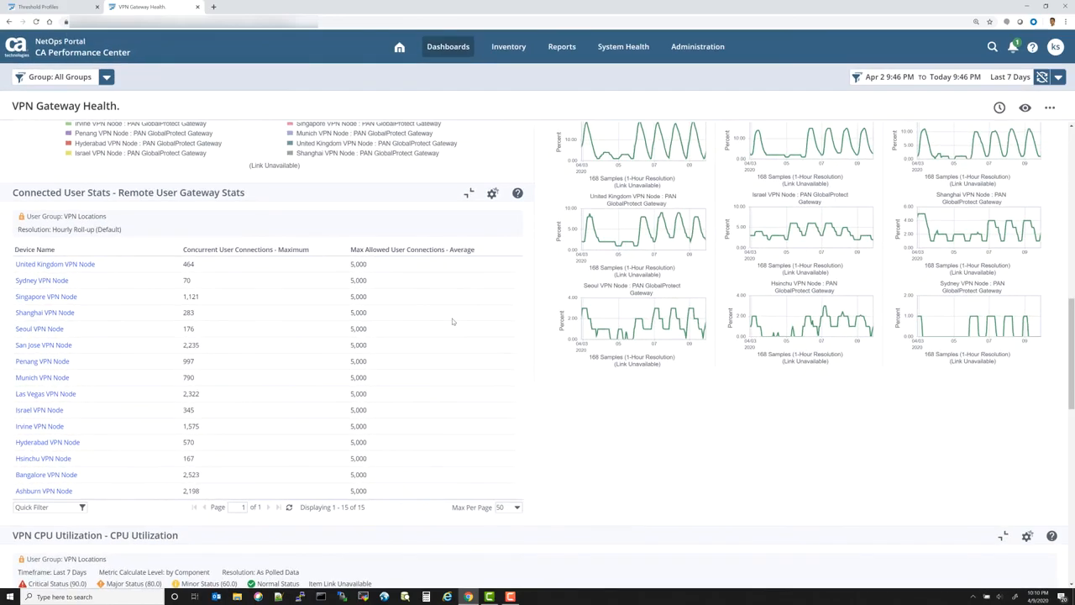
pyautogui.scroll(-1, 451, 320)
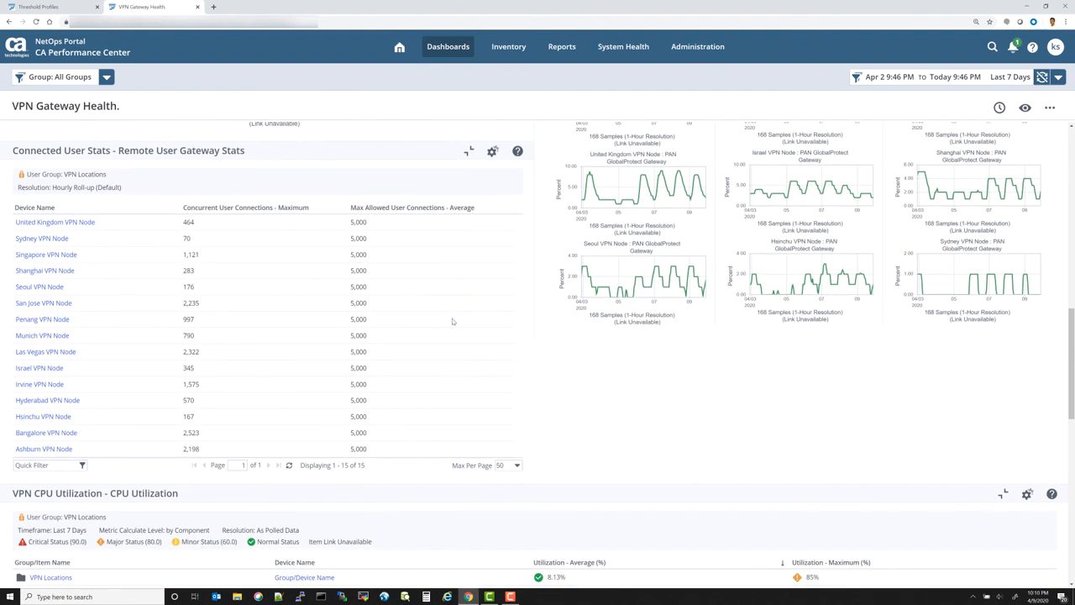
pyautogui.scroll(1, 452, 321)
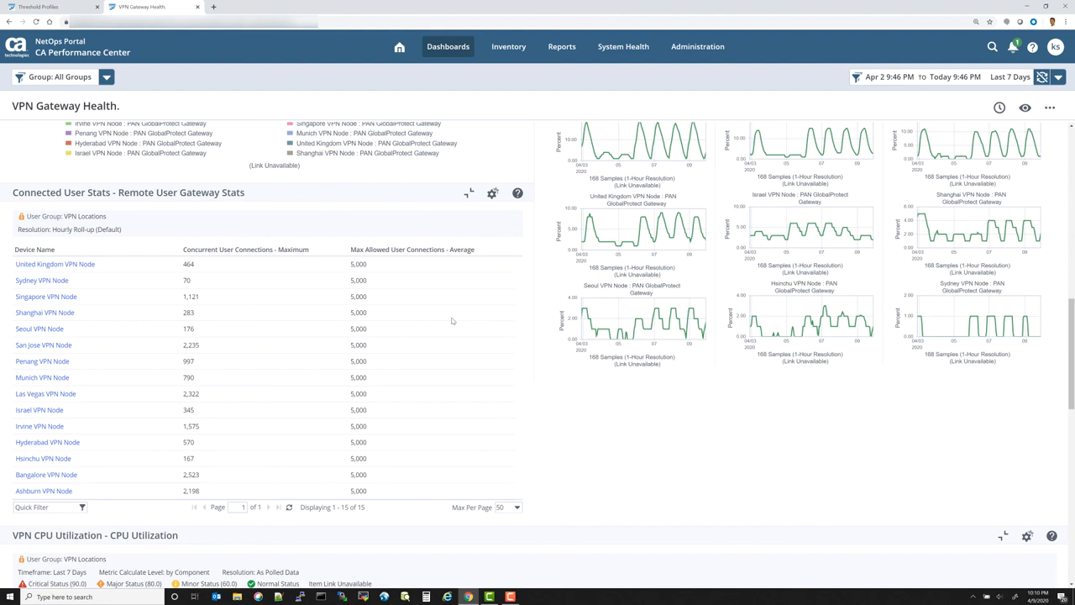
# Review the VPN CPU Utilization and Top Interface Errors/Discards tables, and return to the VPN WeatherMap.
pyautogui.scroll(-4, 451, 321)
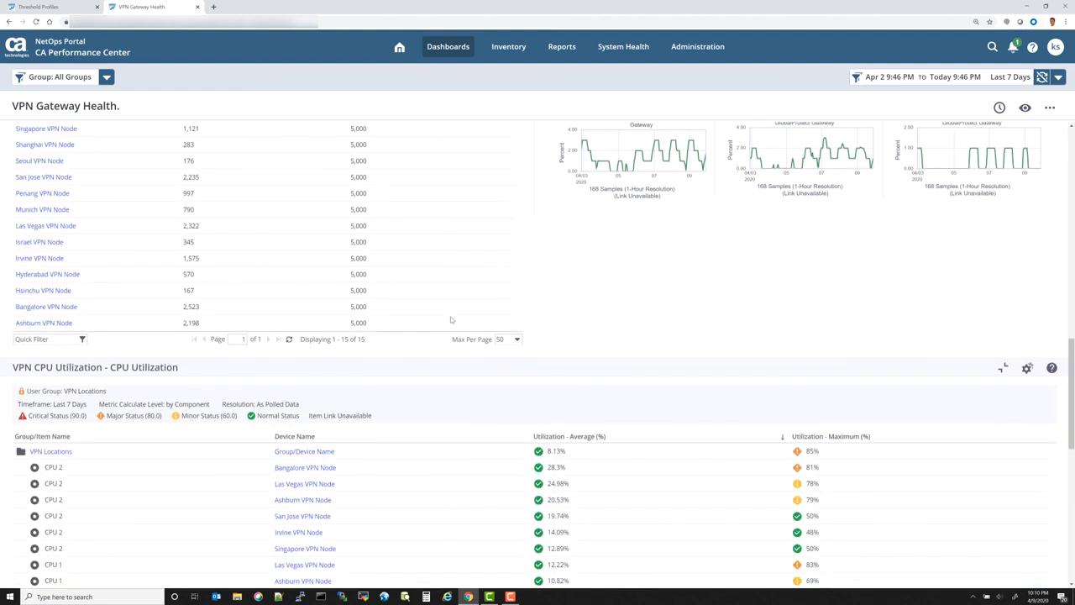
pyautogui.scroll(-3, 450, 320)
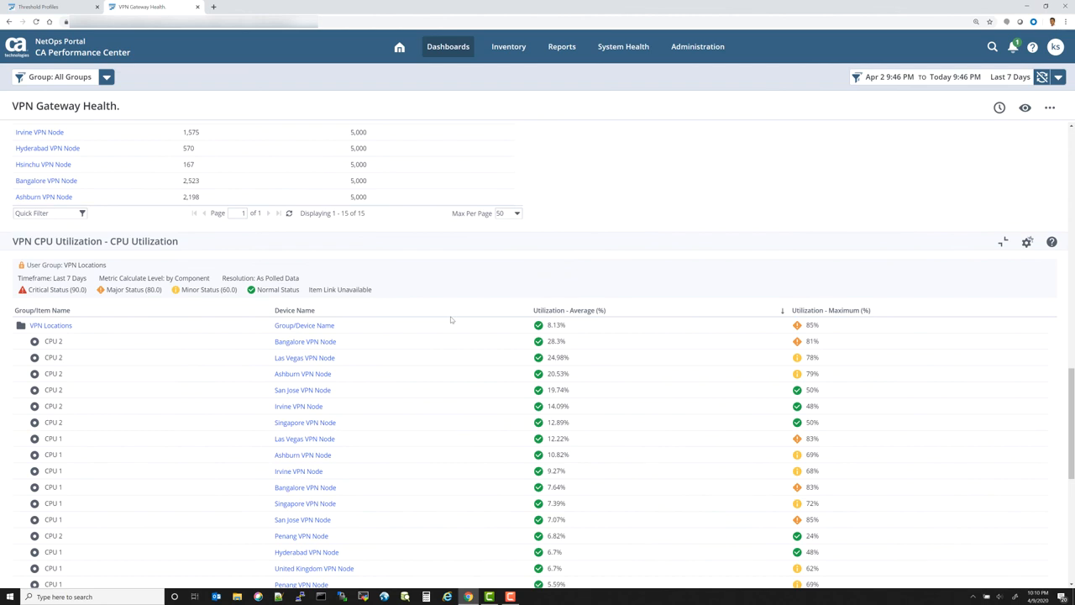
pyautogui.scroll(-1, 451, 319)
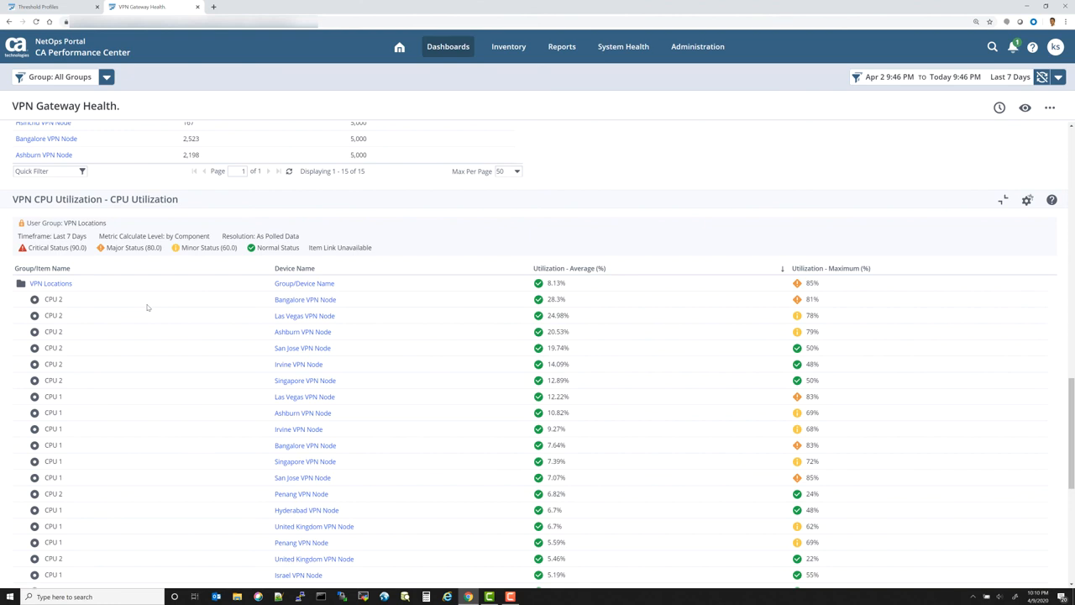
pyautogui.scroll(-5, 147, 308)
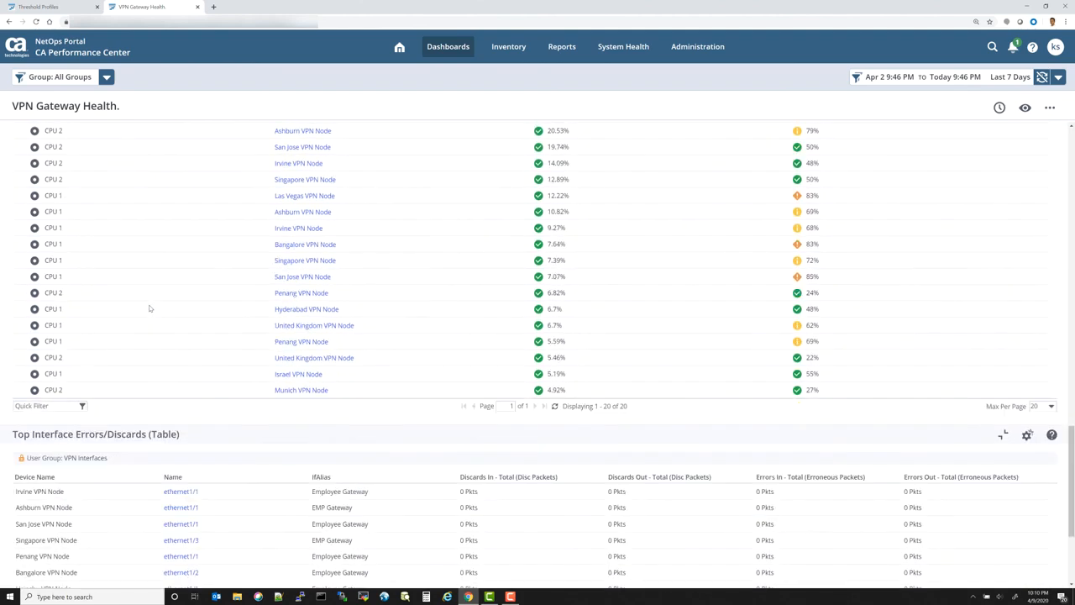
pyautogui.scroll(-1, 152, 308)
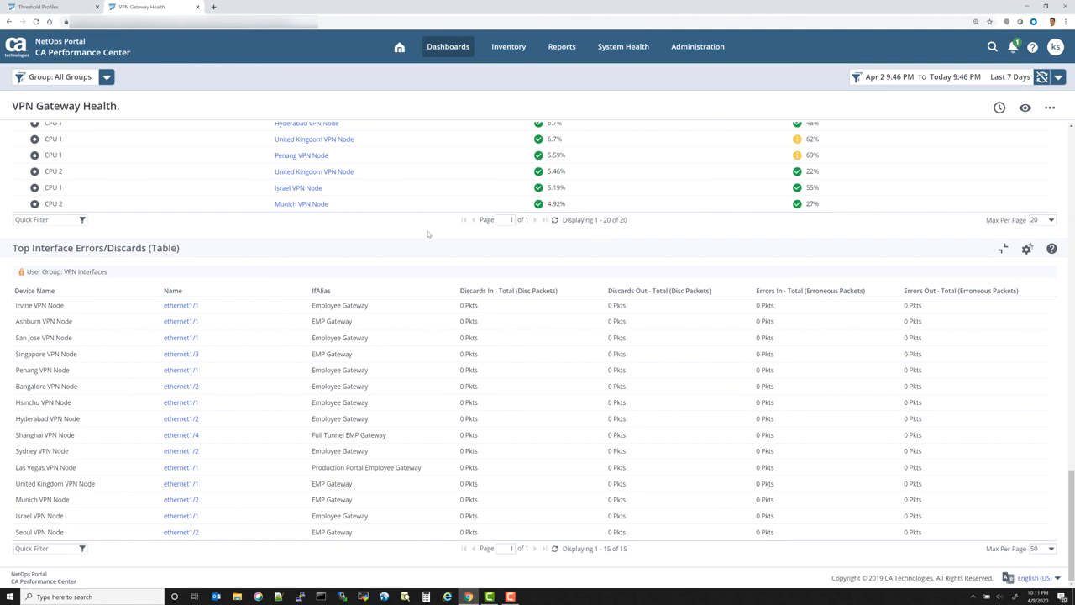
pyautogui.scroll(1, 470, 299)
pyautogui.scroll(3, 469, 300)
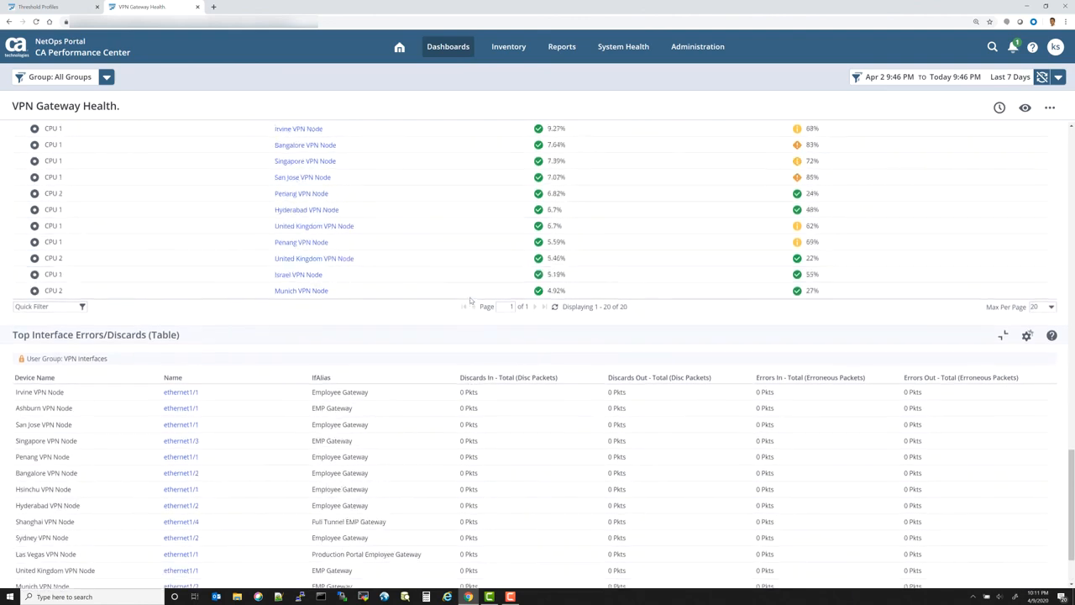
pyautogui.scroll(7, 453, 298)
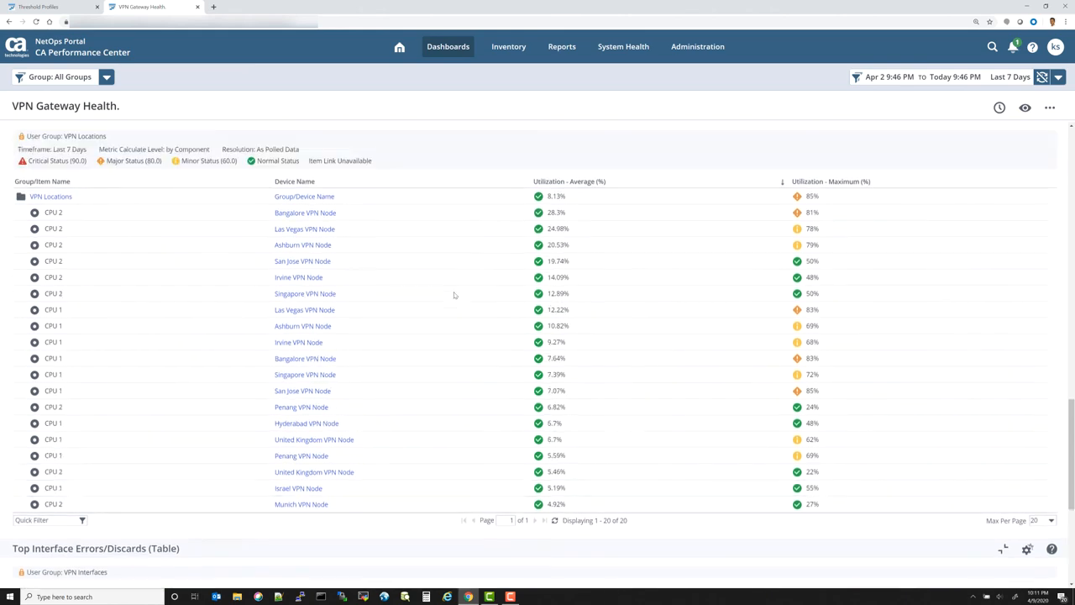
pyautogui.scroll(8, 454, 295)
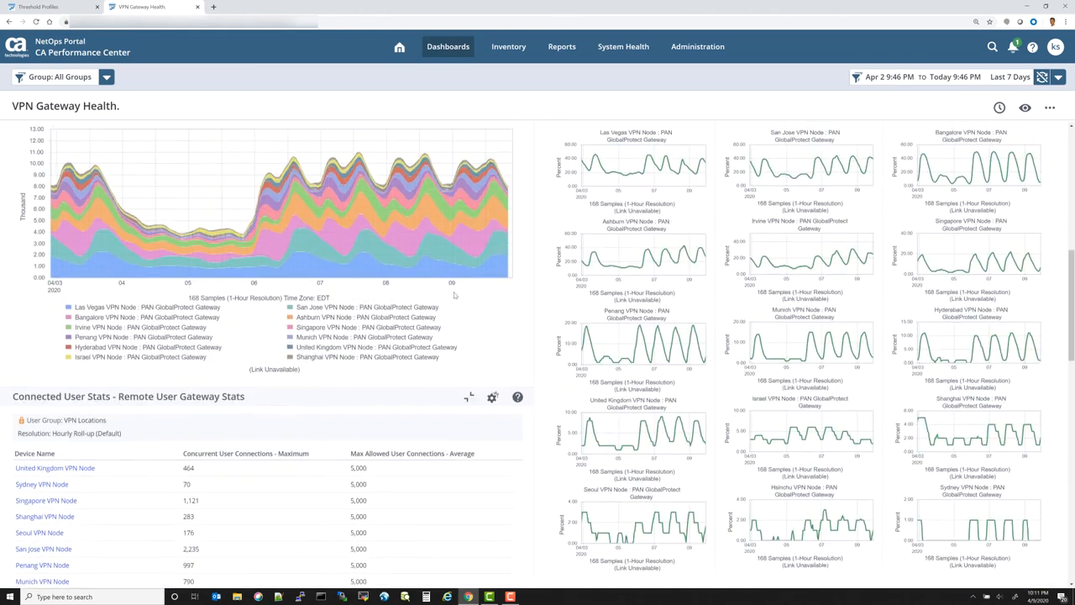
pyautogui.scroll(2, 454, 295)
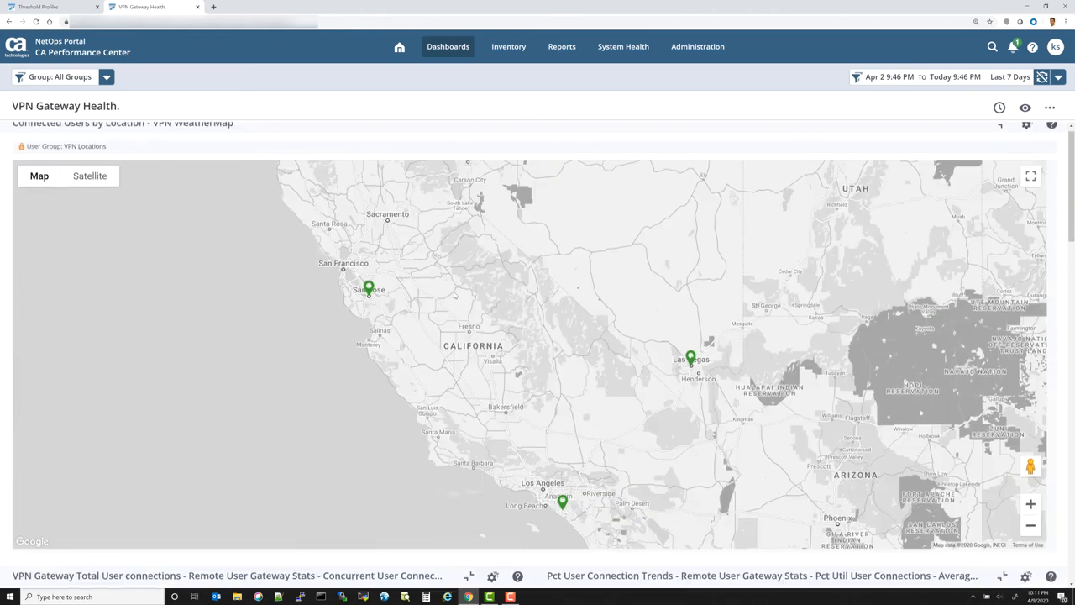